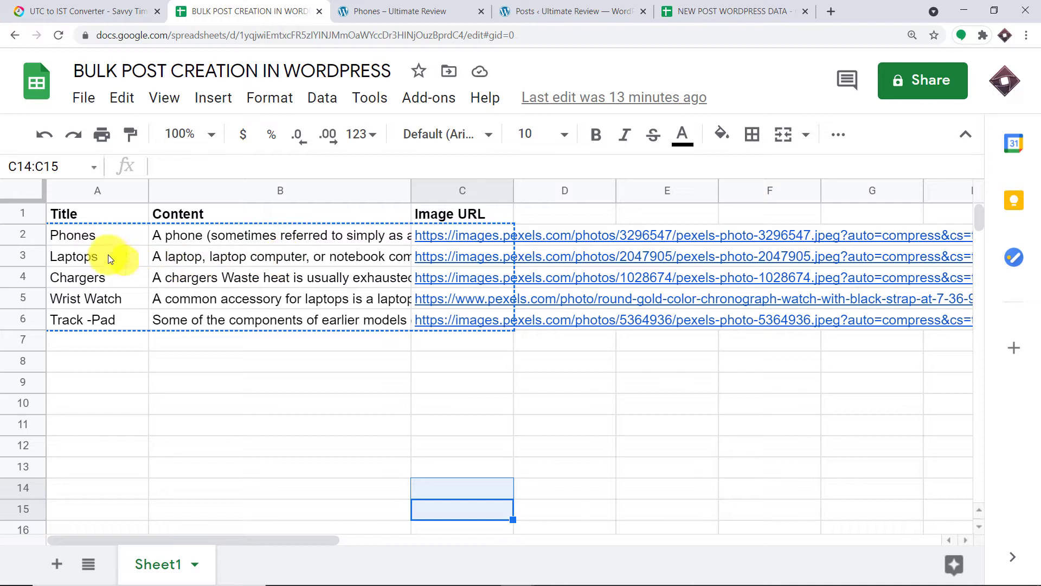
- Compare the title and content of the spreadsheet's Phones row with the published Phones post on the WordPress site
{"action": "left_click", "coordinate": [374, 11]}
{"action": "scroll", "coordinate": [252, 308], "scroll_direction": "down", "scroll_amount": 4}
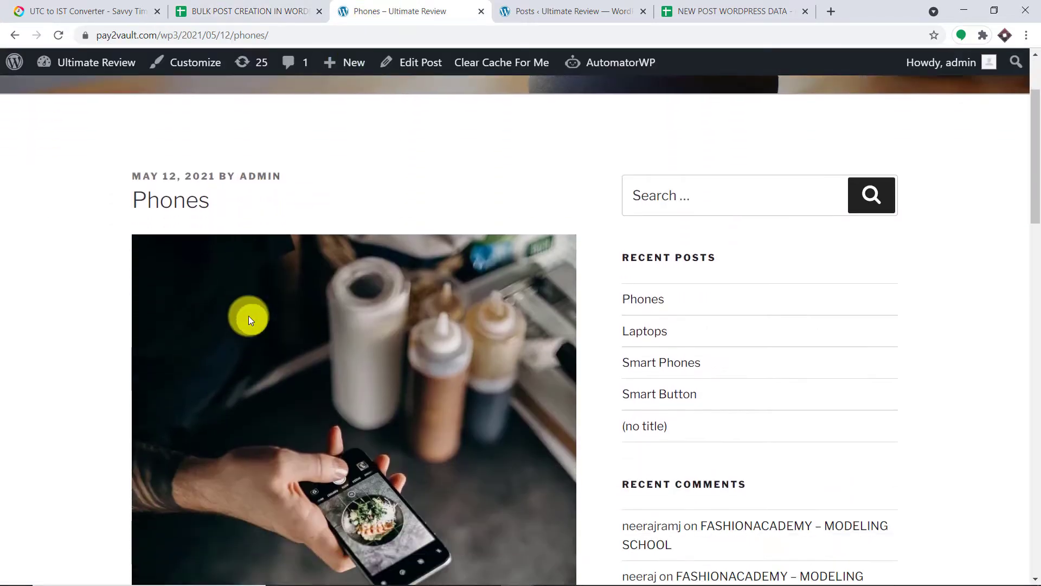
{"action": "left_click", "coordinate": [239, 11]}
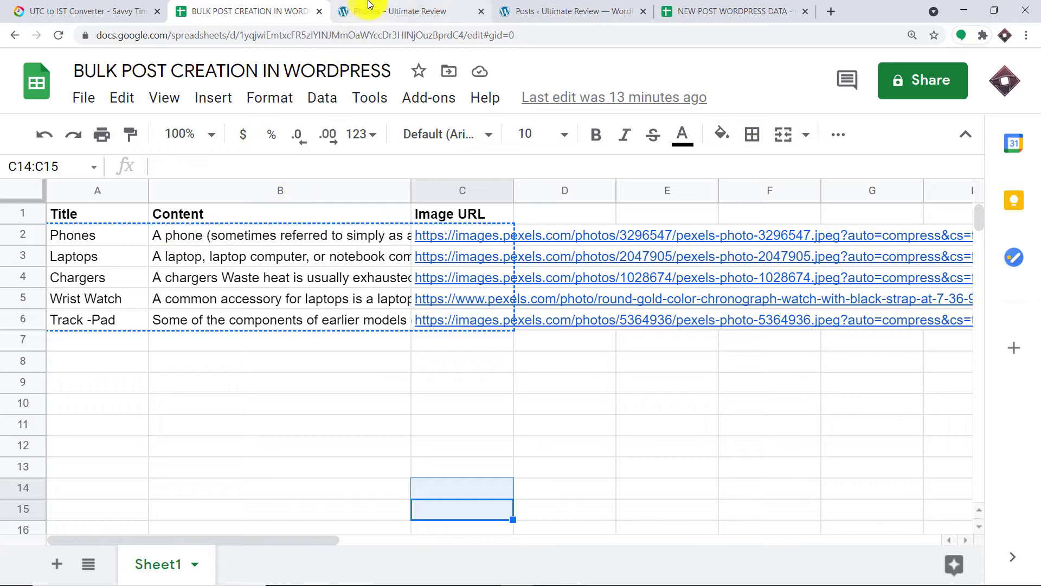
{"action": "left_click", "coordinate": [360, 11]}
{"action": "scroll", "coordinate": [324, 367], "scroll_direction": "down", "scroll_amount": 5}
{"action": "scroll", "coordinate": [324, 366], "scroll_direction": "down", "scroll_amount": 4}
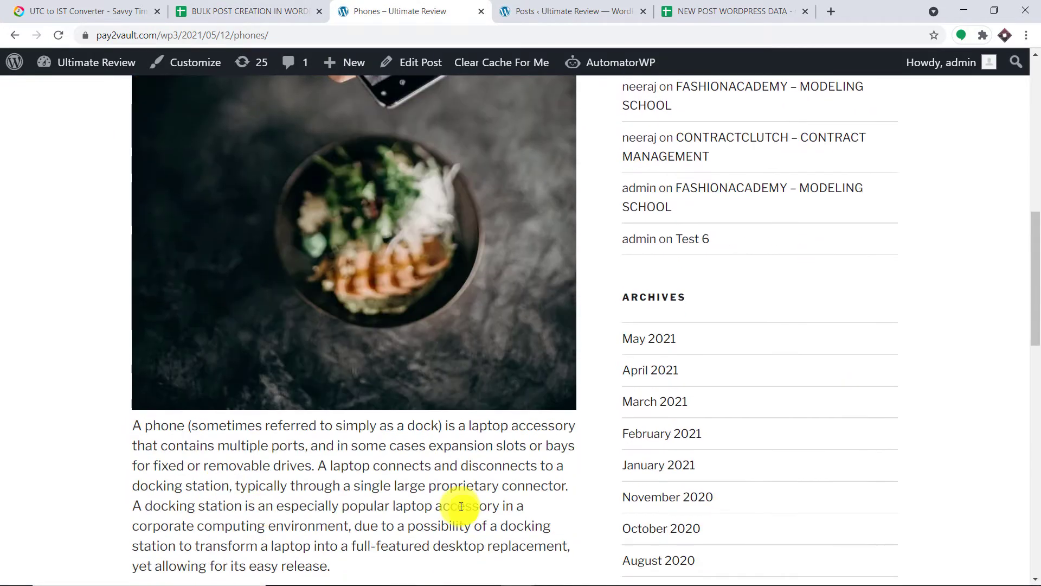
{"action": "left_click", "coordinate": [239, 11]}
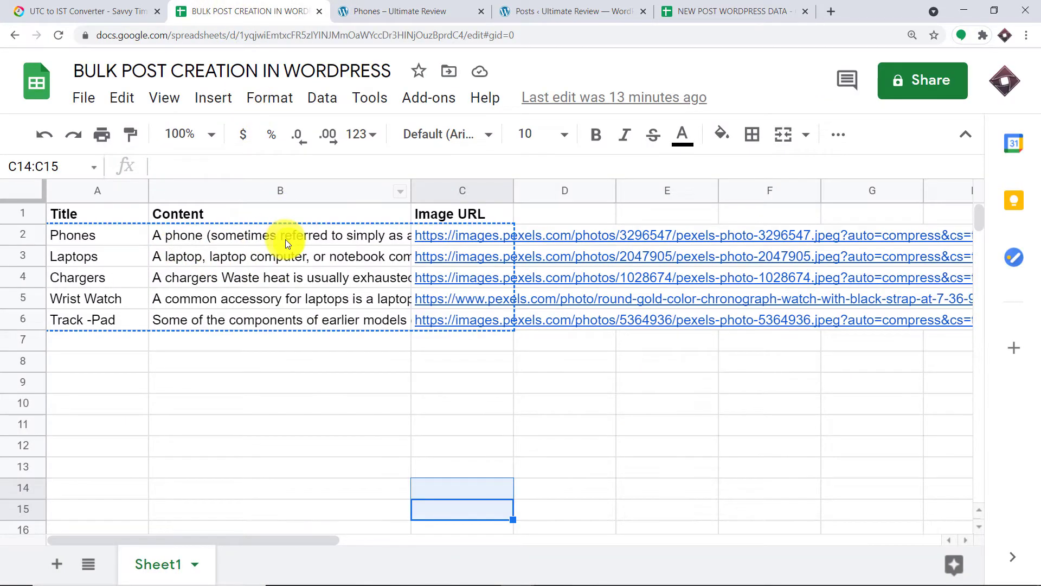
{"action": "left_click", "coordinate": [410, 13]}
{"action": "scroll", "coordinate": [291, 408], "scroll_direction": "down", "scroll_amount": 3}
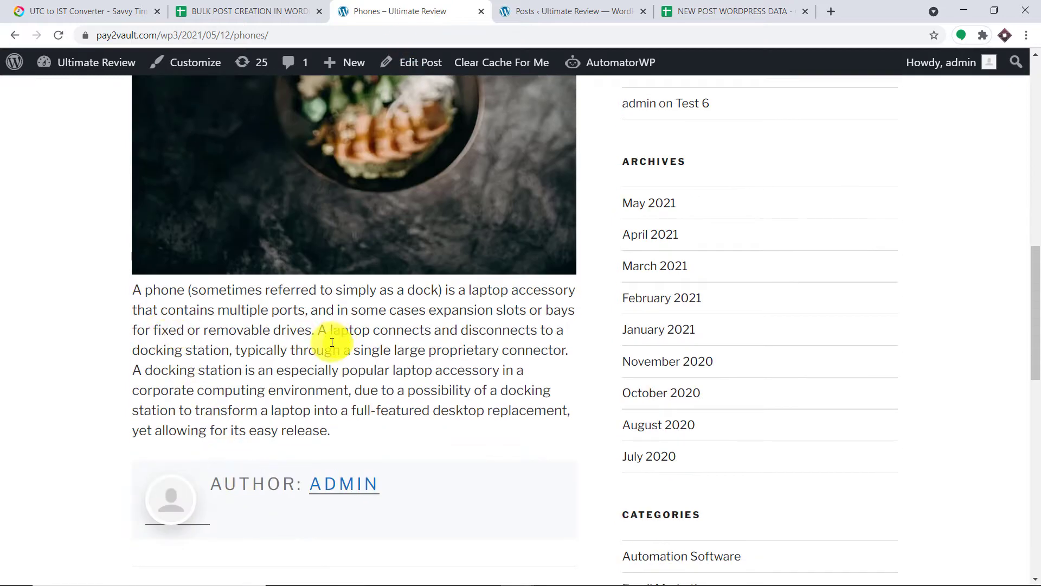
- Compare the image URL in the spreadsheet's Phones row with the picture shown in the published Phones post
{"action": "left_click", "coordinate": [248, 11]}
{"action": "mouse_move", "coordinate": [460, 236]}
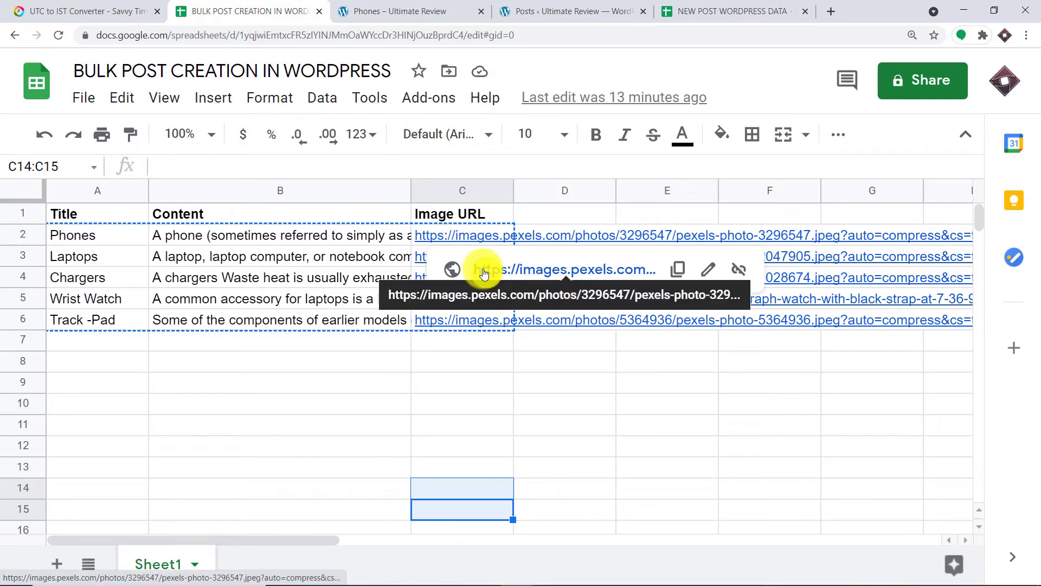
{"action": "left_click", "coordinate": [401, 11]}
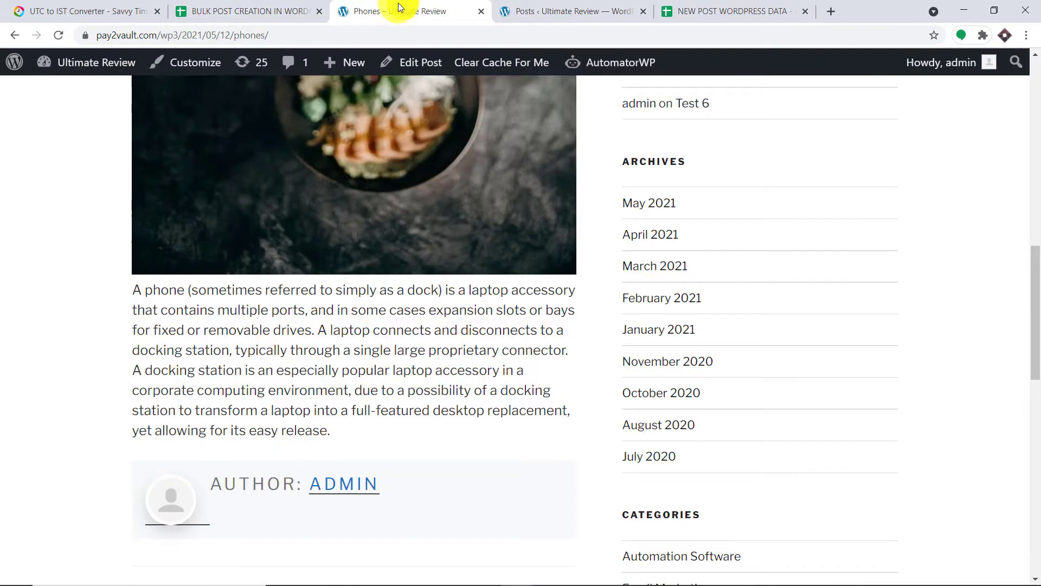
{"action": "scroll", "coordinate": [328, 235], "scroll_direction": "up", "scroll_amount": 6}
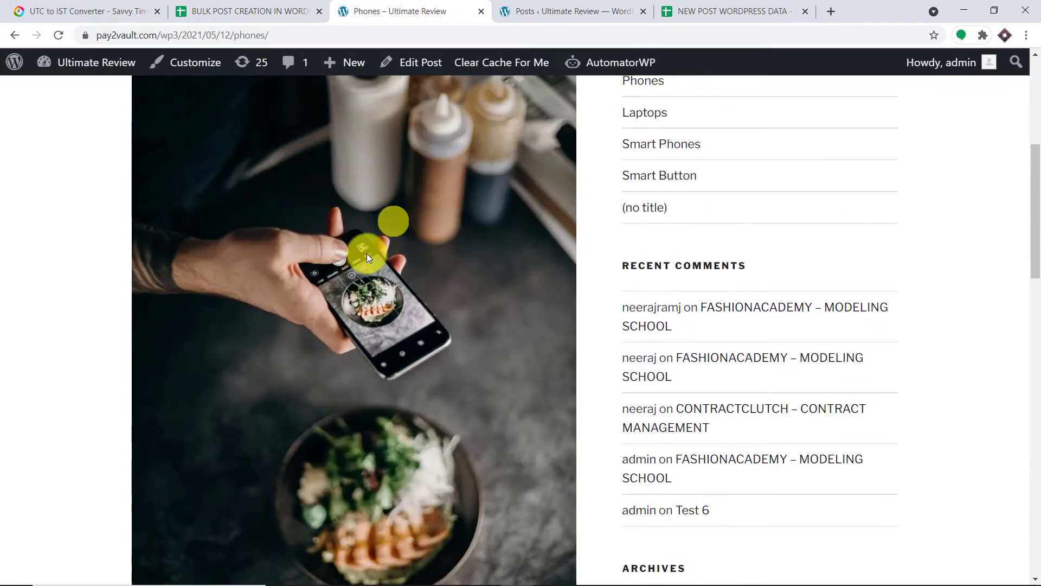
{"action": "scroll", "coordinate": [409, 307], "scroll_direction": "up", "scroll_amount": 2}
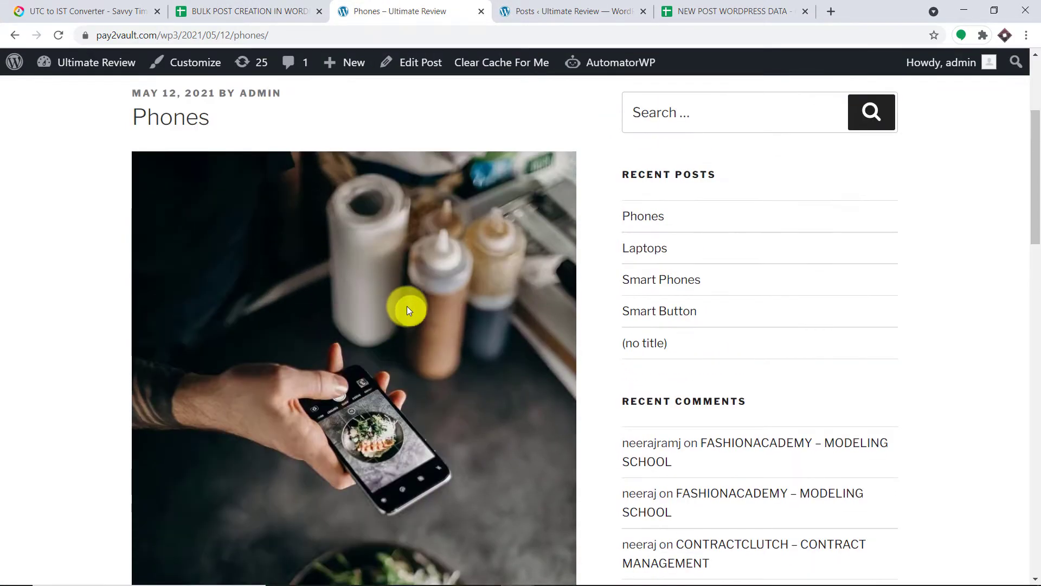
- Check the spreadsheet rows against the WordPress posts list, and reload the list to look for new posts
{"action": "left_click", "coordinate": [233, 11]}
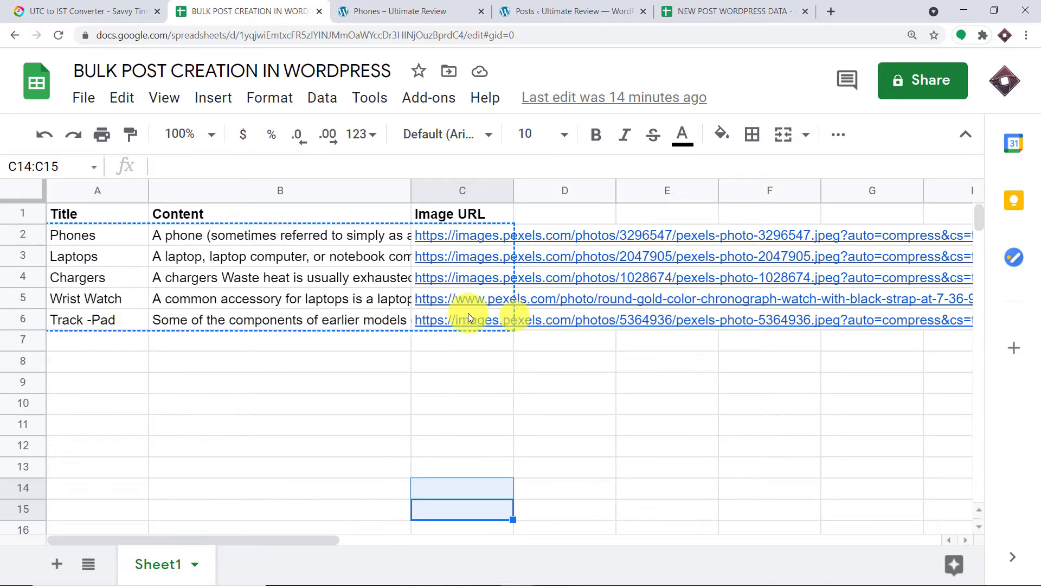
{"action": "mouse_move", "coordinate": [513, 326]}
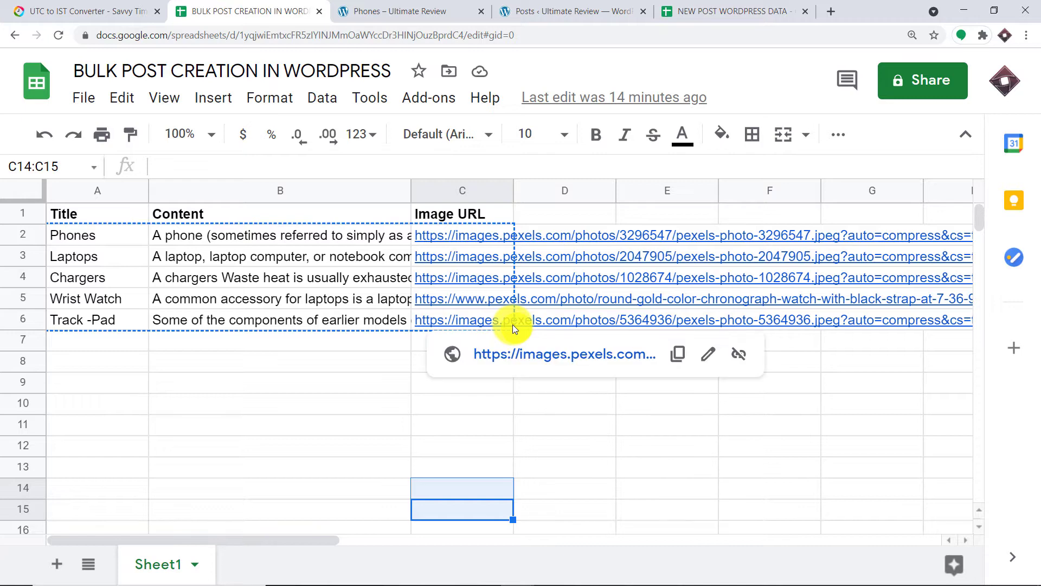
{"action": "left_click", "coordinate": [523, 11]}
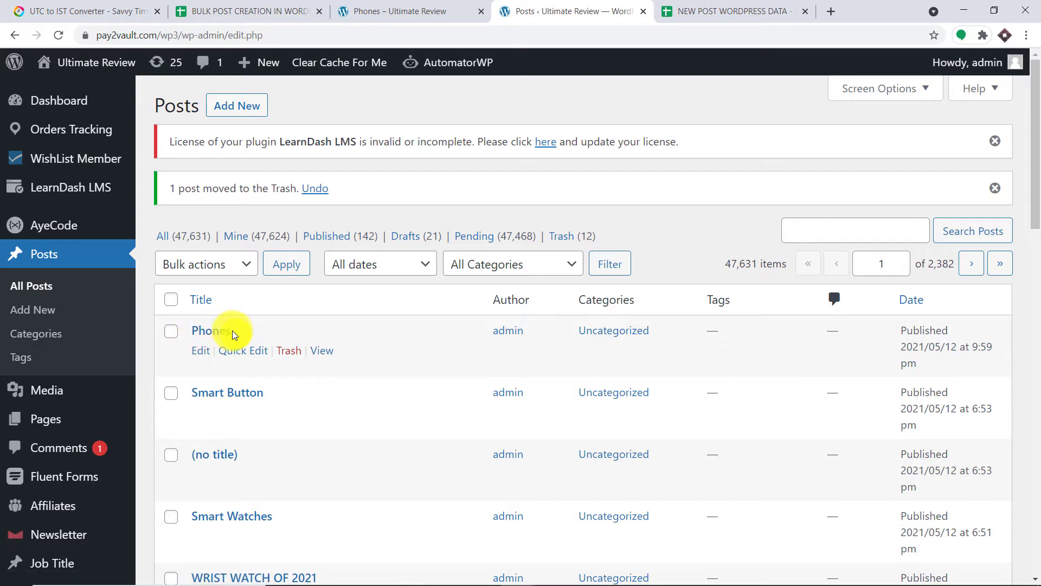
{"action": "left_click", "coordinate": [242, 11]}
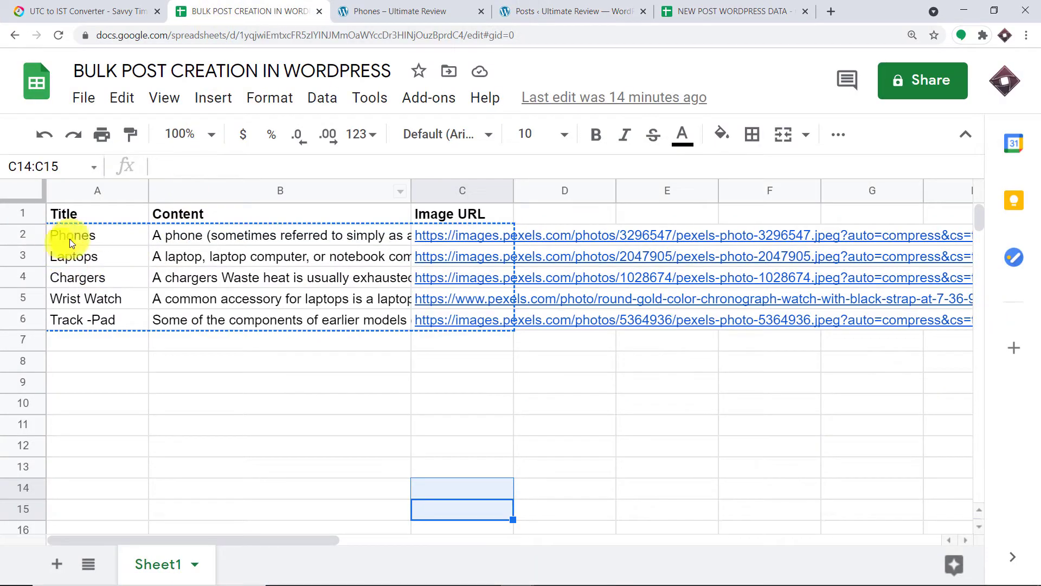
{"action": "left_click", "coordinate": [590, 11]}
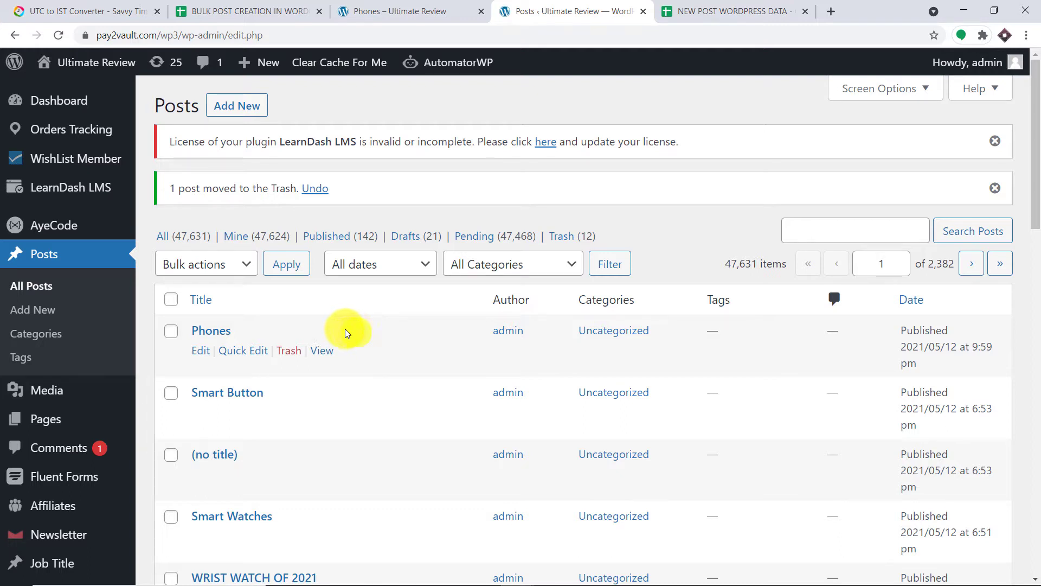
{"action": "left_click", "coordinate": [61, 35]}
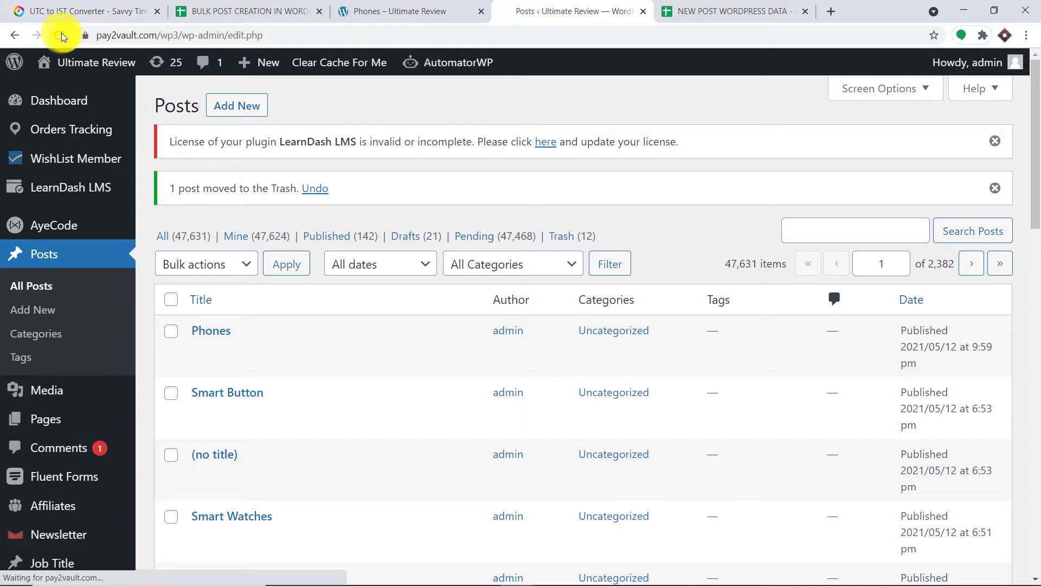
{"action": "mouse_move", "coordinate": [443, 60]}
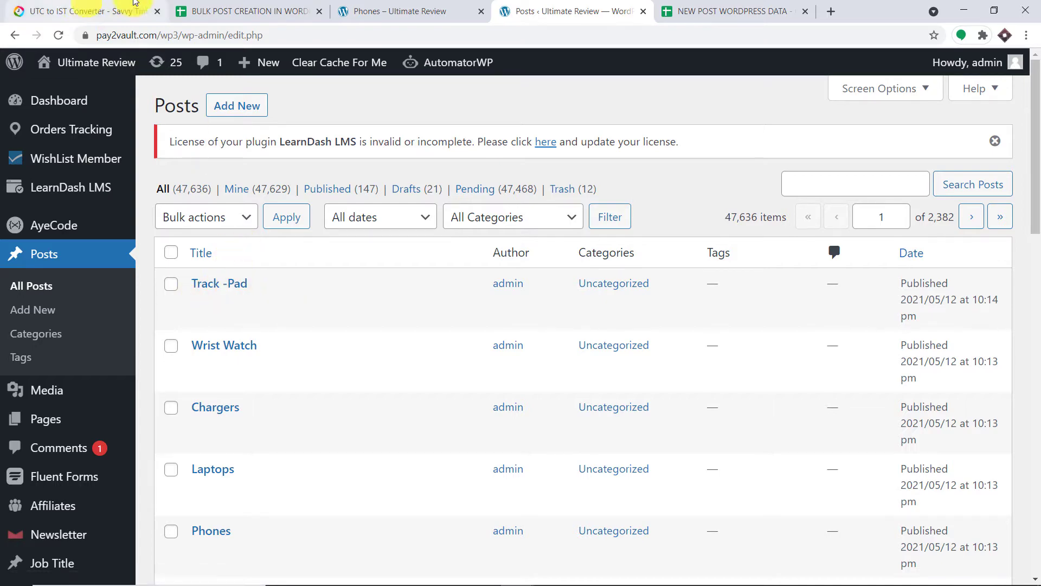
- Compare the five titles in the spreadsheet with the newest entries in the WordPress posts list
{"action": "left_click", "coordinate": [233, 11]}
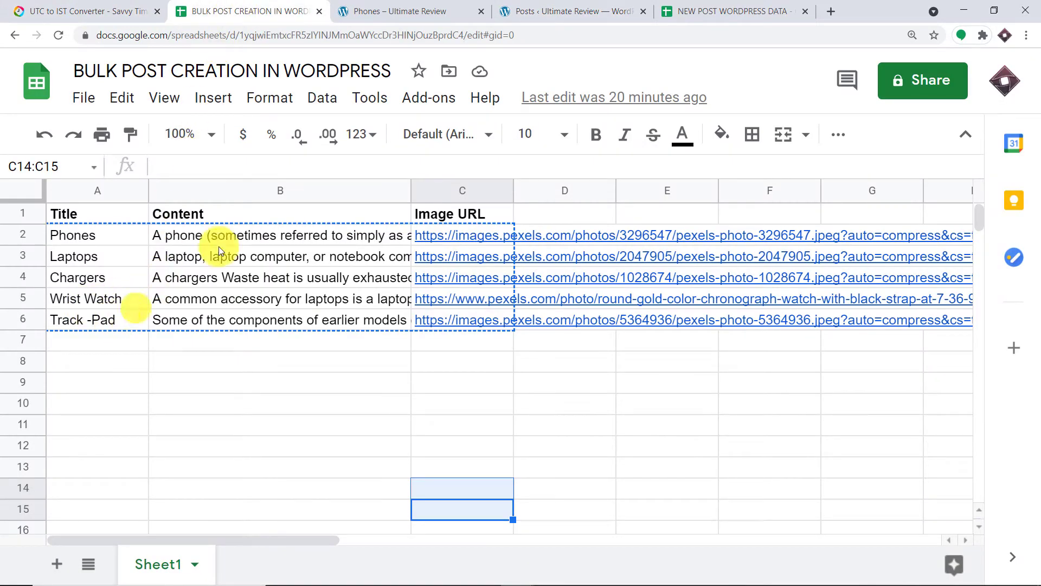
{"action": "left_click", "coordinate": [625, 10]}
{"action": "left_click", "coordinate": [214, 9]}
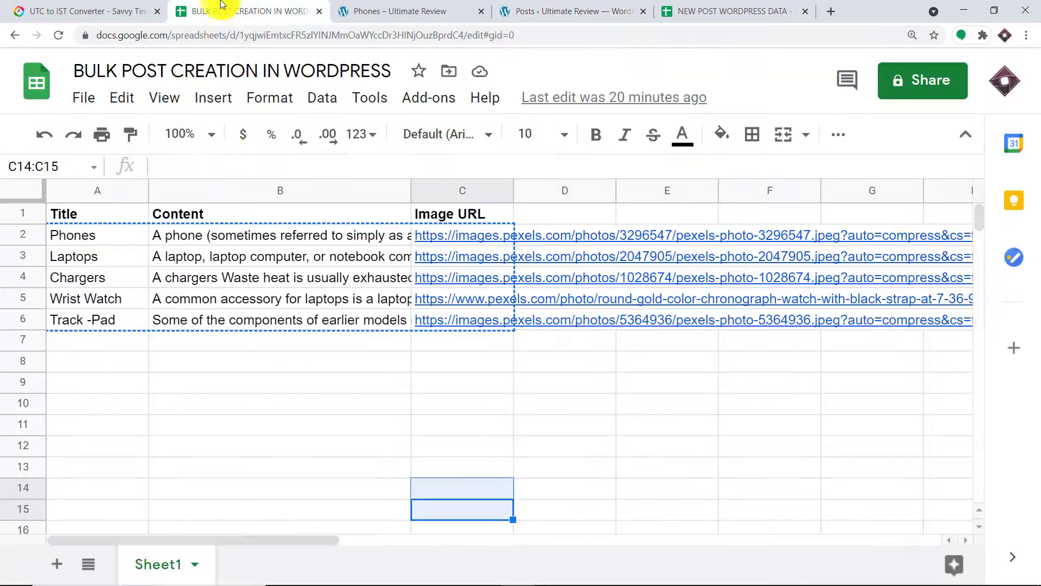
{"action": "left_click", "coordinate": [585, 7]}
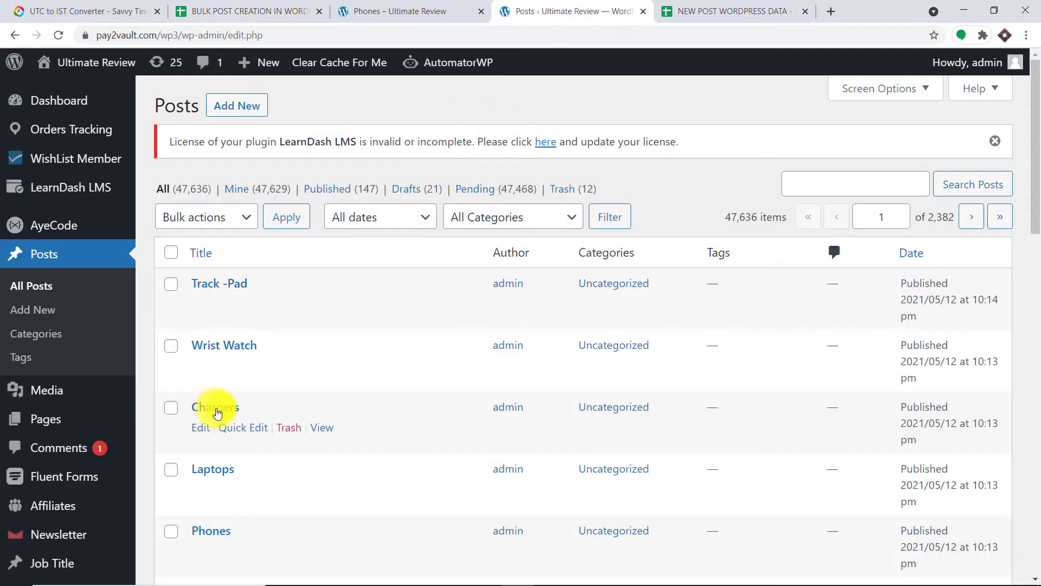
{"action": "left_click", "coordinate": [228, 6]}
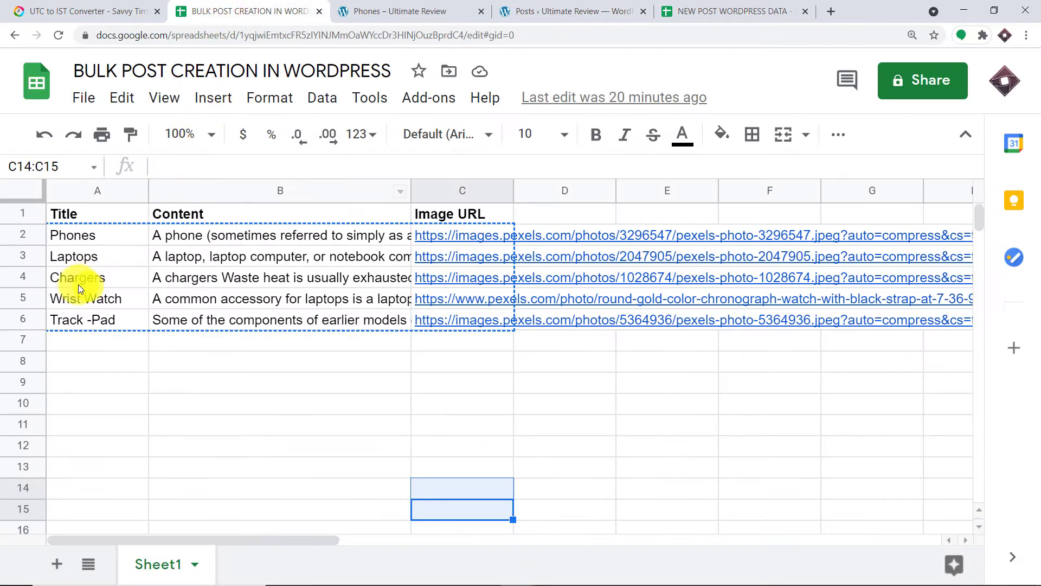
{"action": "left_click", "coordinate": [597, 7]}
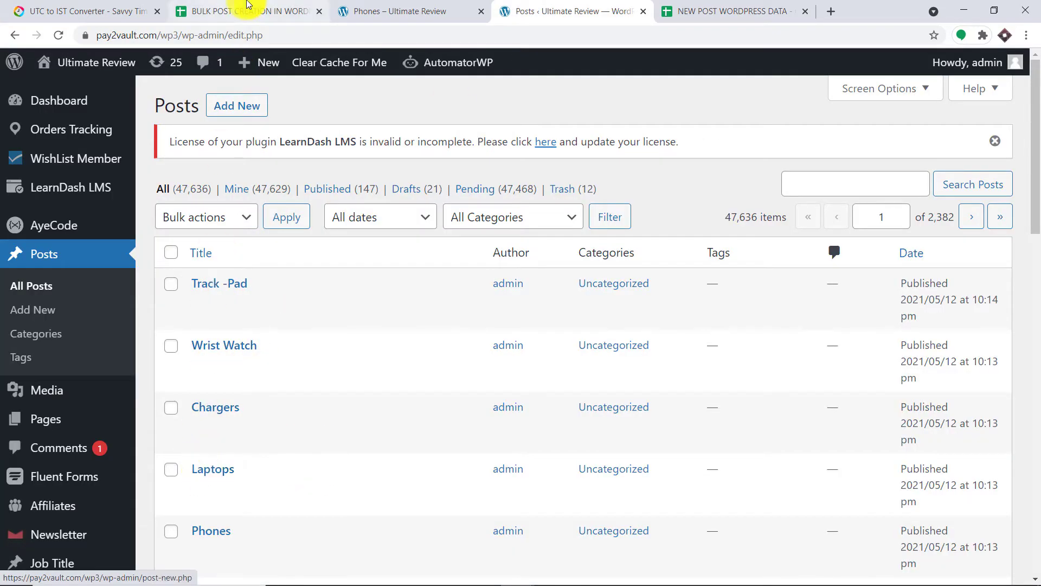
{"action": "left_click", "coordinate": [228, 8]}
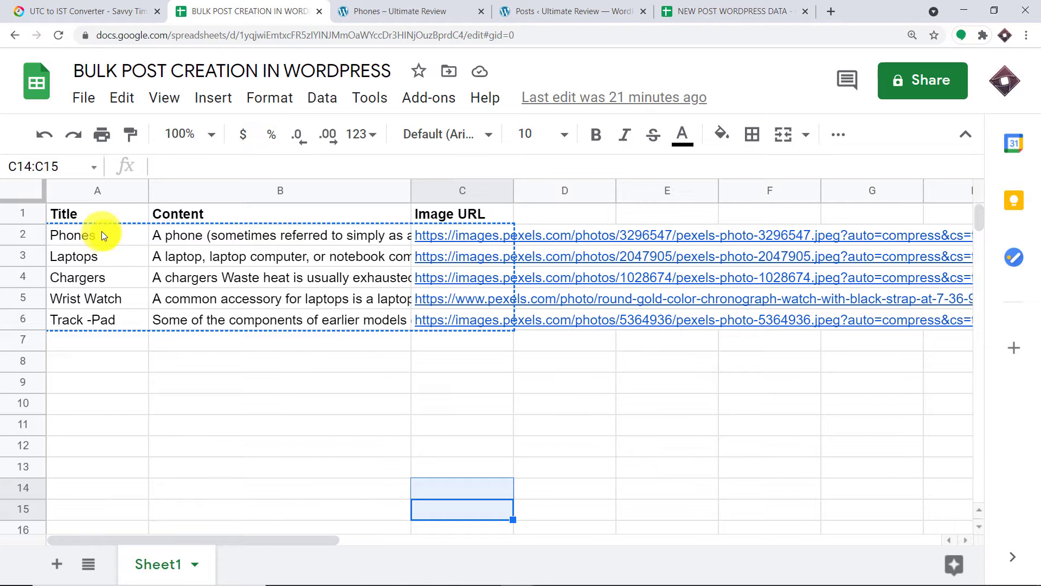
{"action": "left_click", "coordinate": [591, 9]}
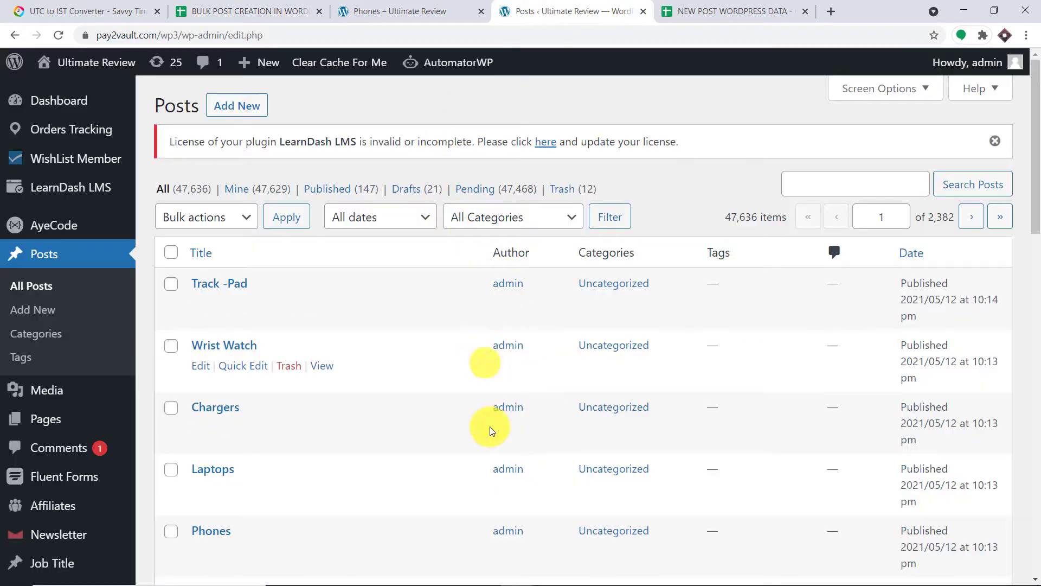
{"action": "scroll", "coordinate": [480, 434], "scroll_direction": "down", "scroll_amount": 1}
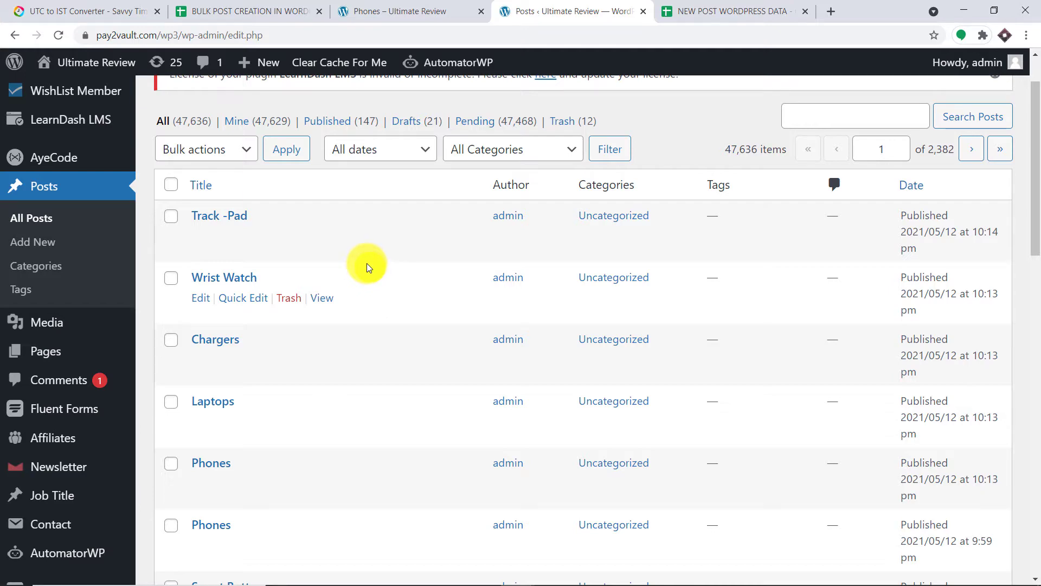
- Go to pabbly.com in a new browser tab, sign in to the account and open the Connect application
{"action": "left_click", "coordinate": [831, 11]}
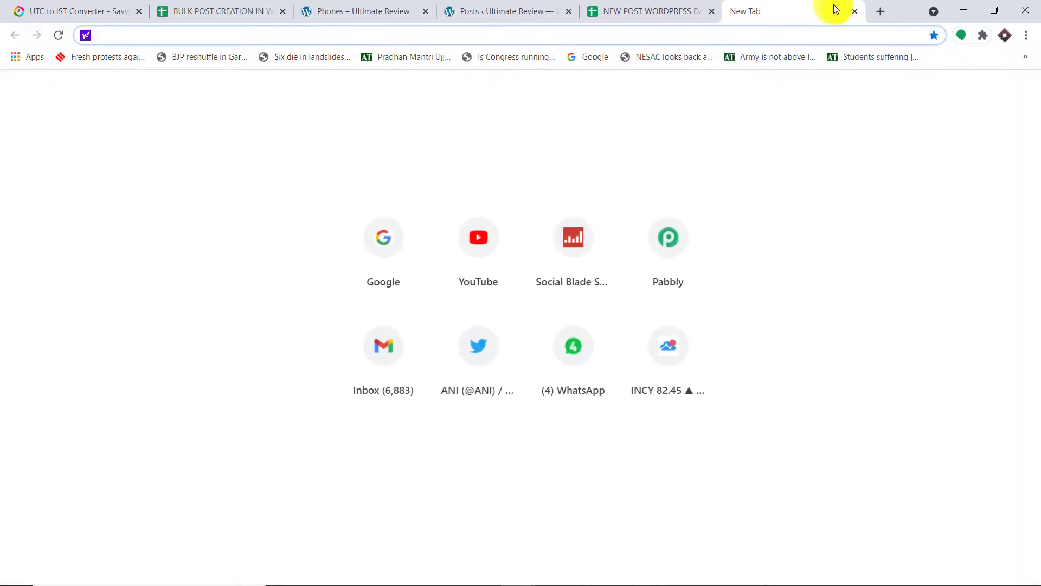
{"action": "type", "text": "P"}
{"action": "key", "text": "Return"}
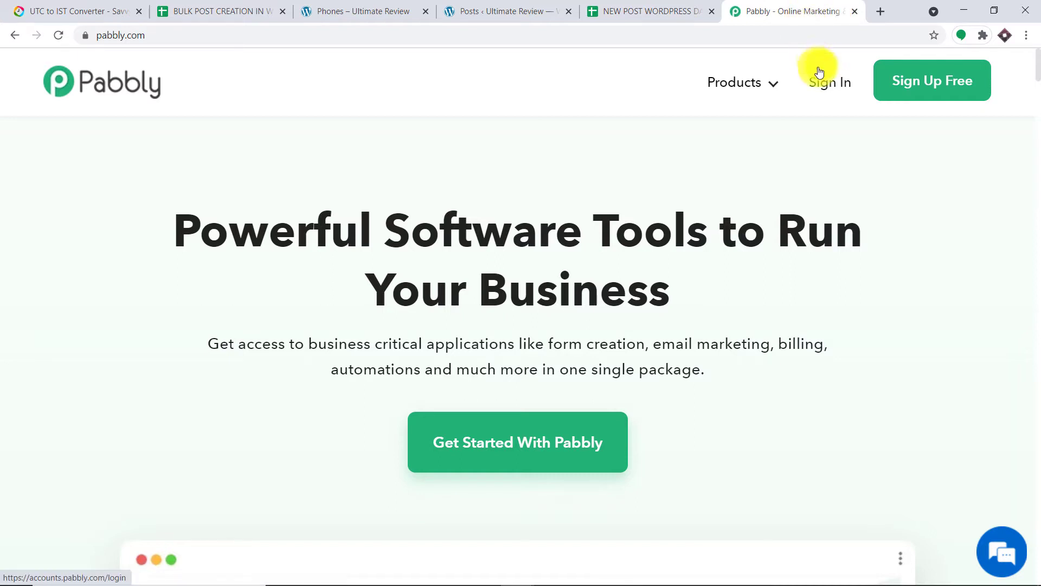
{"action": "left_click", "coordinate": [825, 87]}
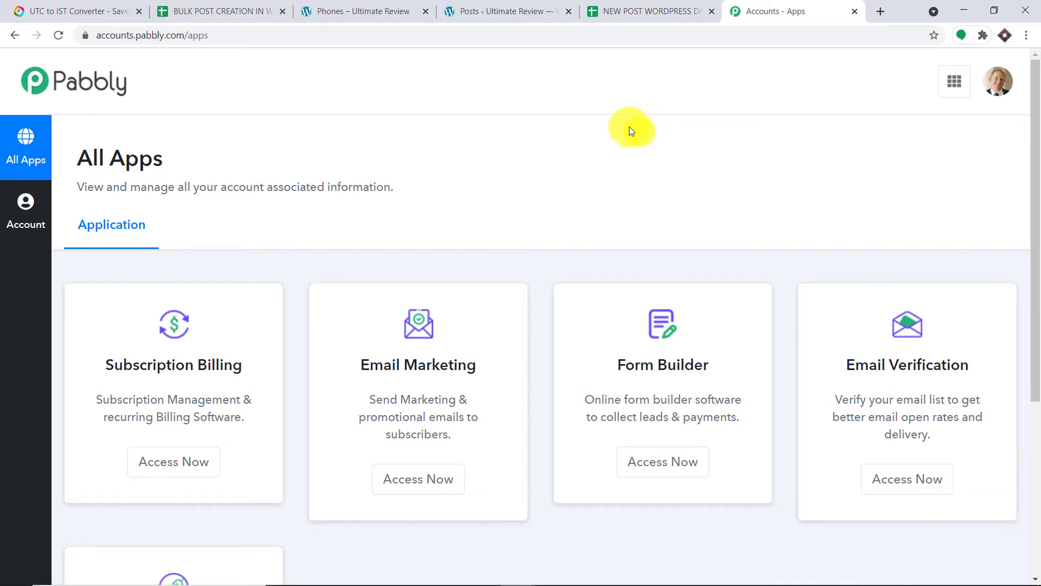
{"action": "scroll", "coordinate": [564, 143], "scroll_direction": "down", "scroll_amount": 5}
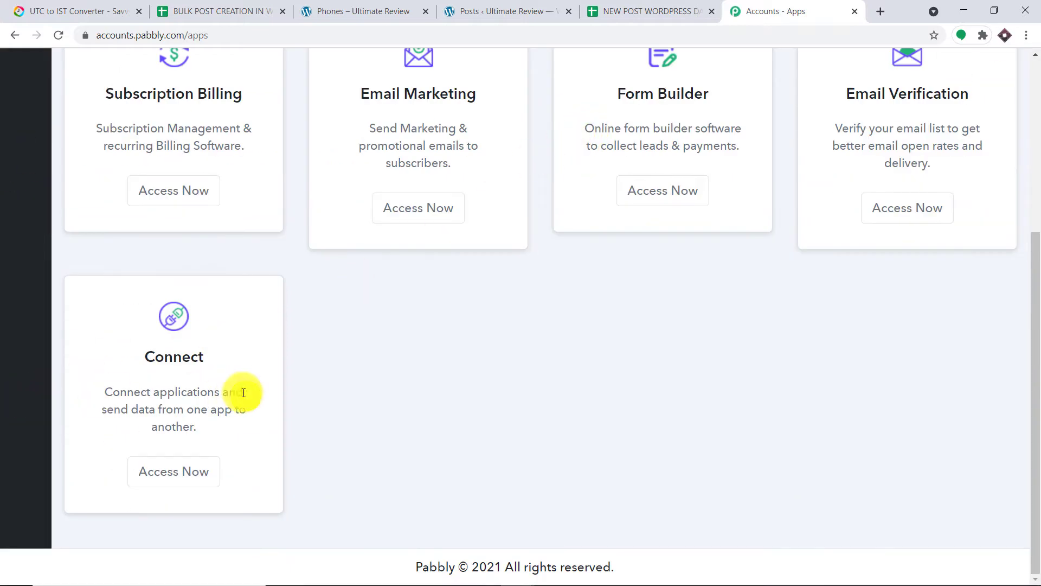
{"action": "left_click", "coordinate": [197, 471]}
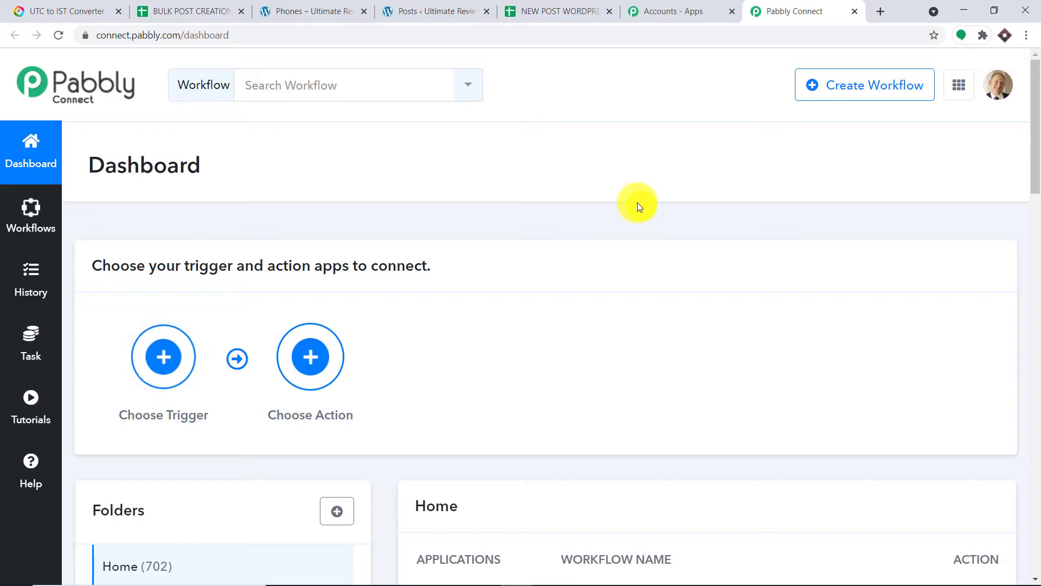
- Switch off the GOOGLE SHEETS MANY POSTS CREATION workflow in the Home folder
{"action": "scroll", "coordinate": [649, 164], "scroll_direction": "down", "scroll_amount": 1}
{"action": "scroll", "coordinate": [649, 164], "scroll_direction": "down", "scroll_amount": 5}
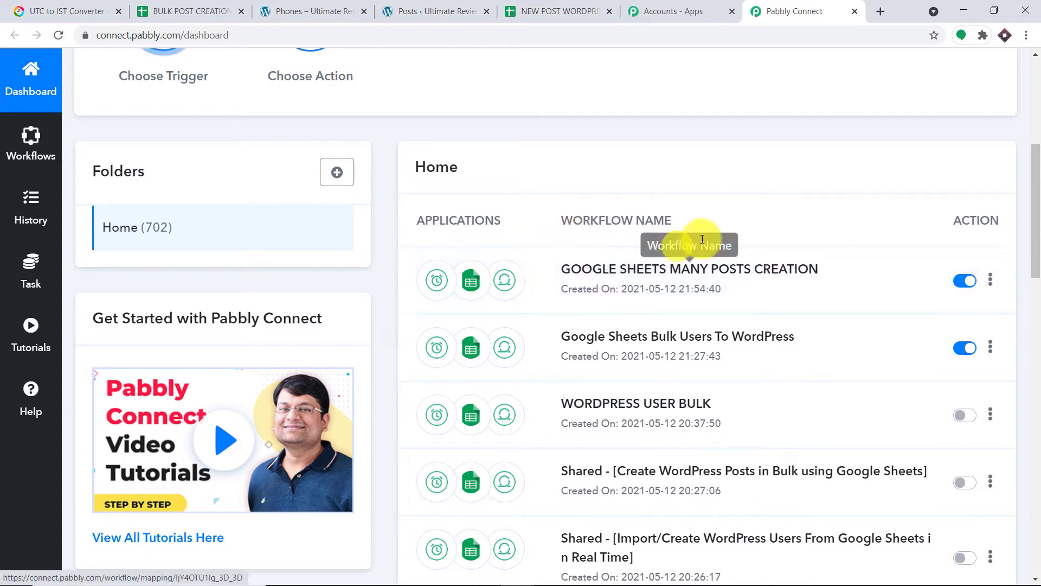
{"action": "left_click", "coordinate": [963, 280]}
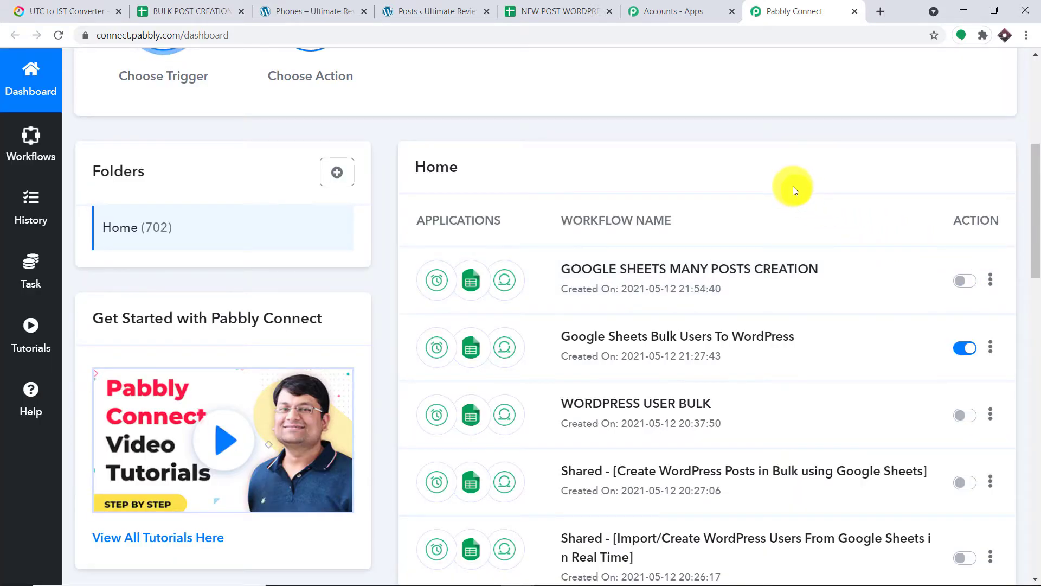
{"action": "scroll", "coordinate": [793, 187], "scroll_direction": "up", "scroll_amount": 6}
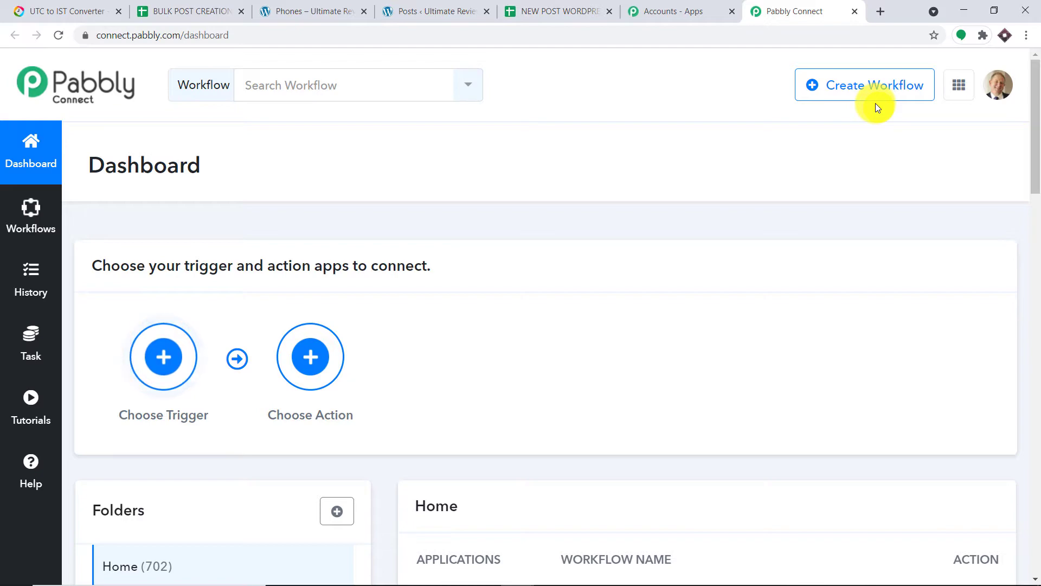
{"action": "scroll", "coordinate": [828, 125], "scroll_direction": "down", "scroll_amount": 5}
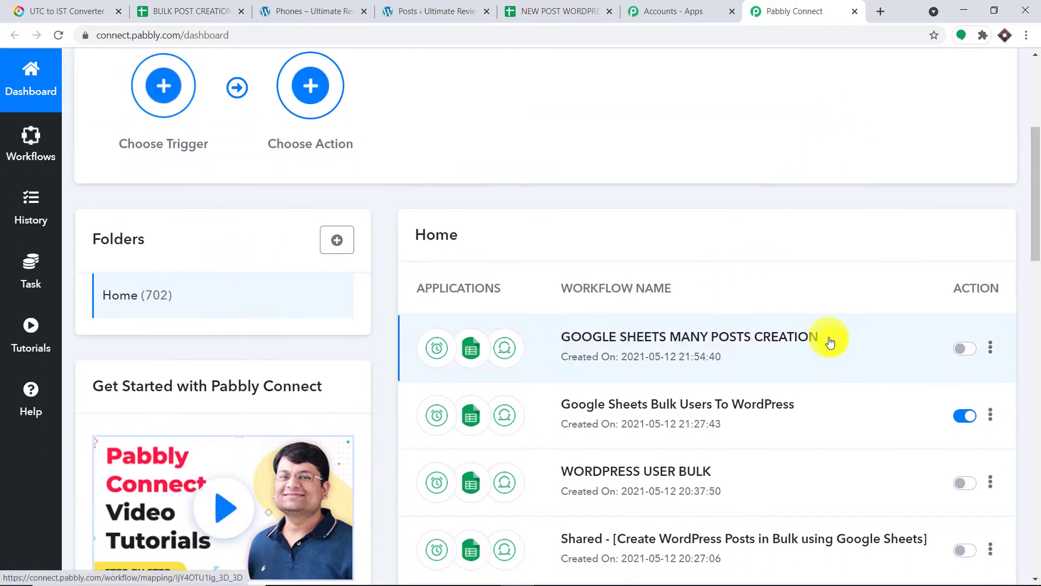
{"action": "scroll", "coordinate": [798, 241], "scroll_direction": "up", "scroll_amount": 4}
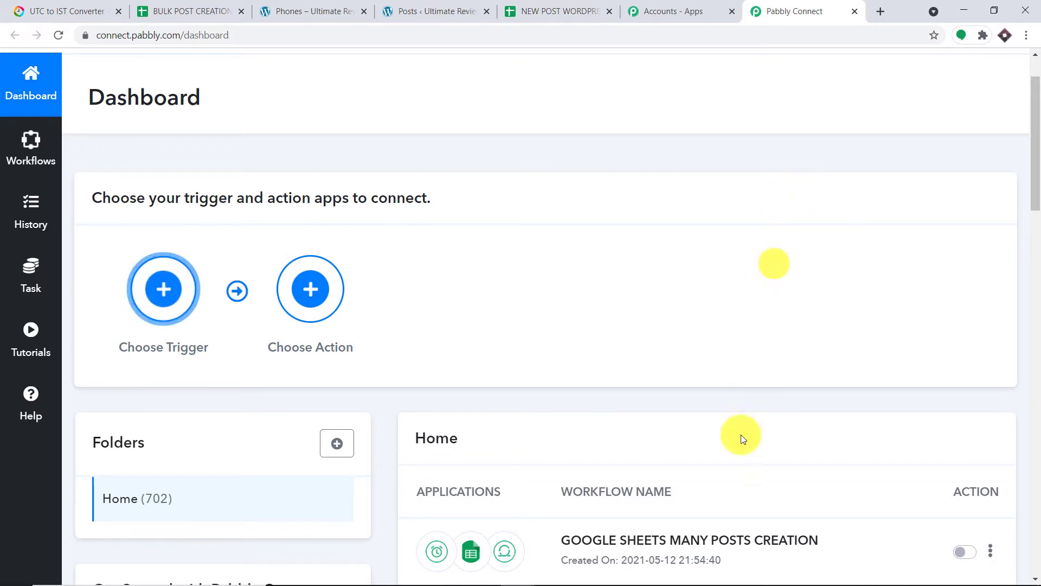
{"action": "scroll", "coordinate": [838, 261], "scroll_direction": "up", "scroll_amount": 2}
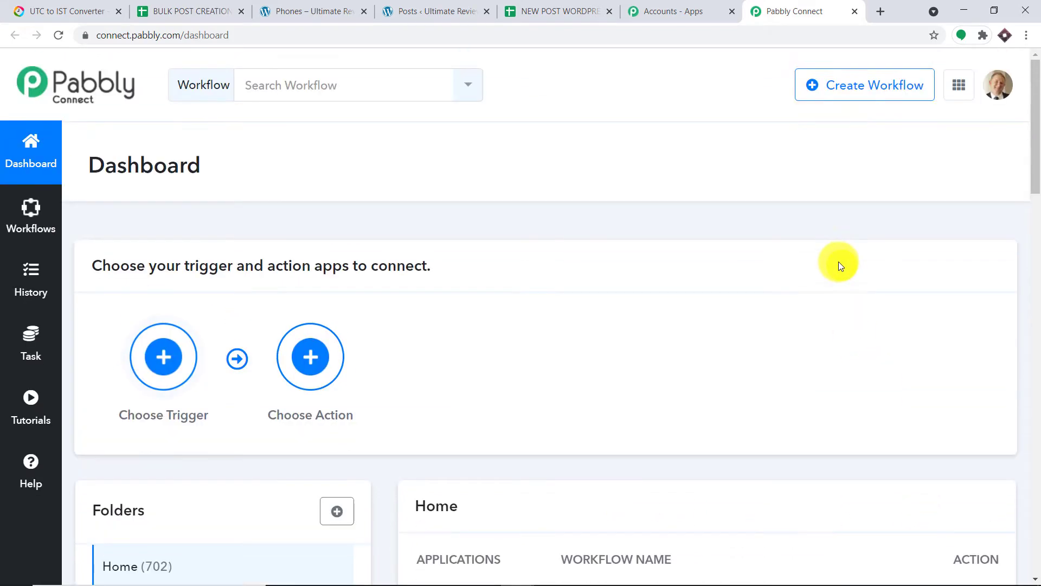
- Create a new workflow named Google Sheets New Bulk Post To WordPress
{"action": "left_click", "coordinate": [833, 86]}
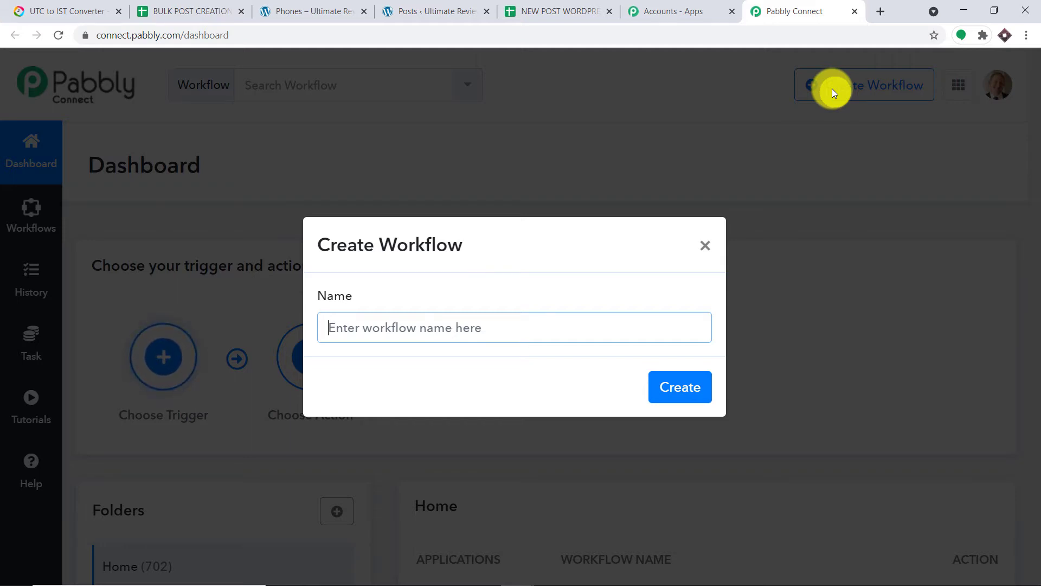
{"action": "type", "text": "Googl"}
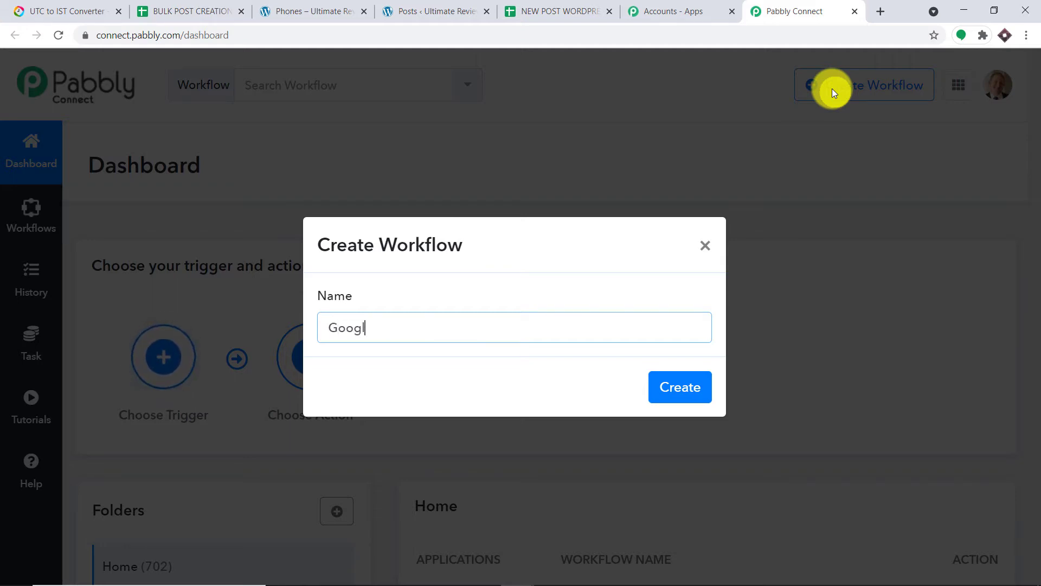
{"action": "type", "text": "e Sheets "}
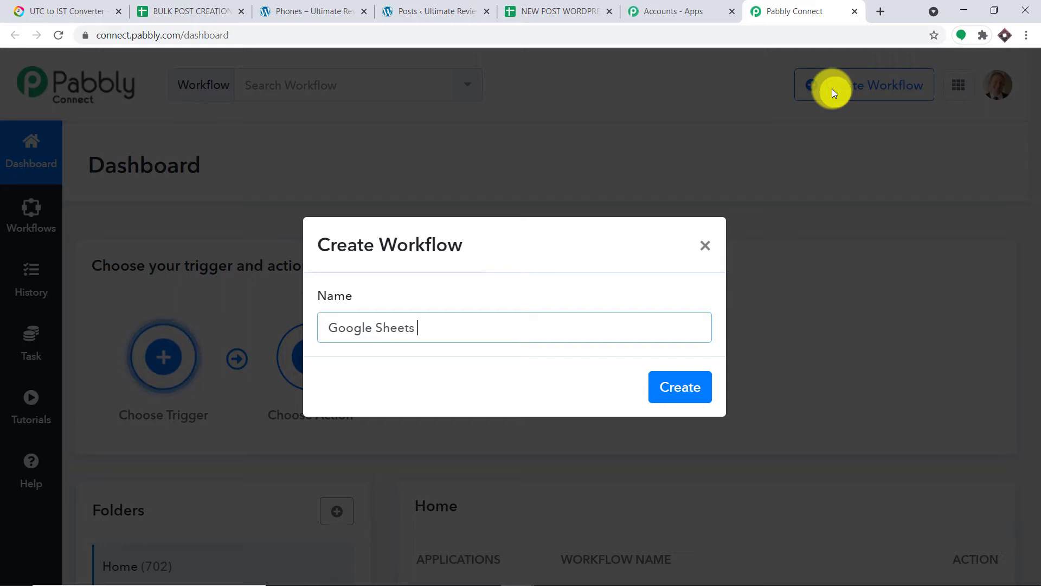
{"action": "type", "text": "New B"}
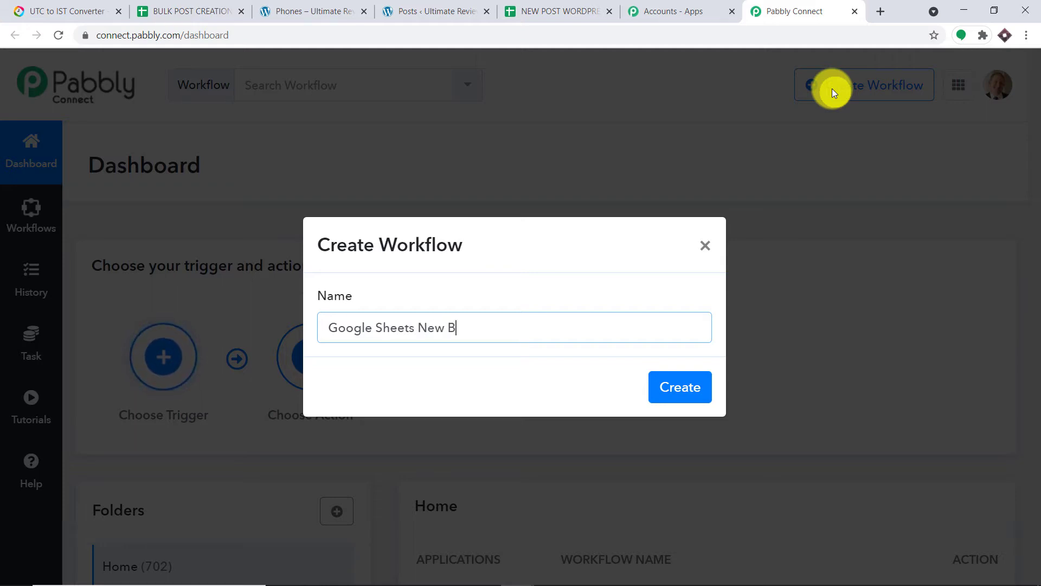
{"action": "type", "text": "ulk Post"}
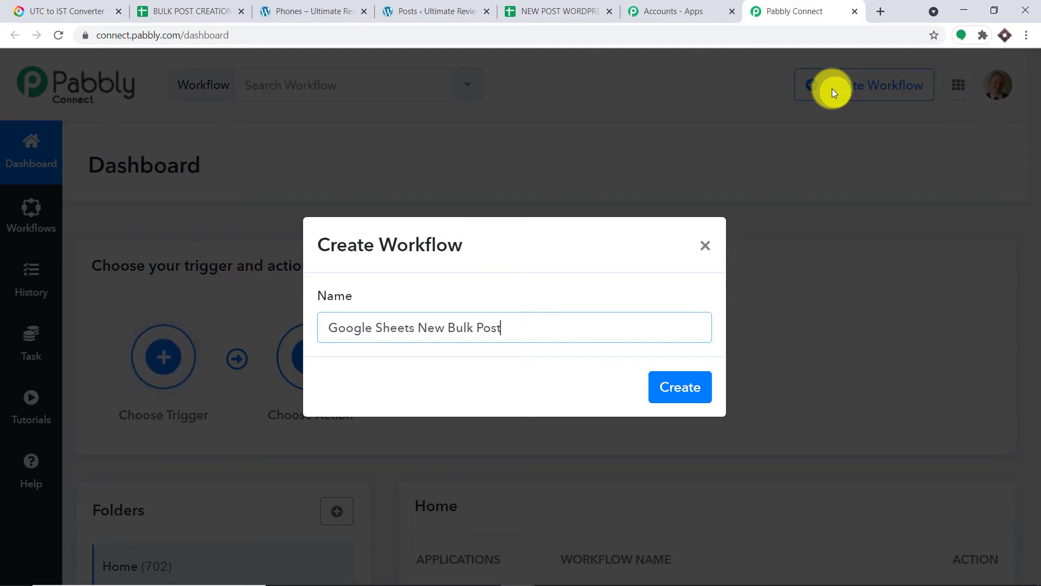
{"action": "type", "text": " To "}
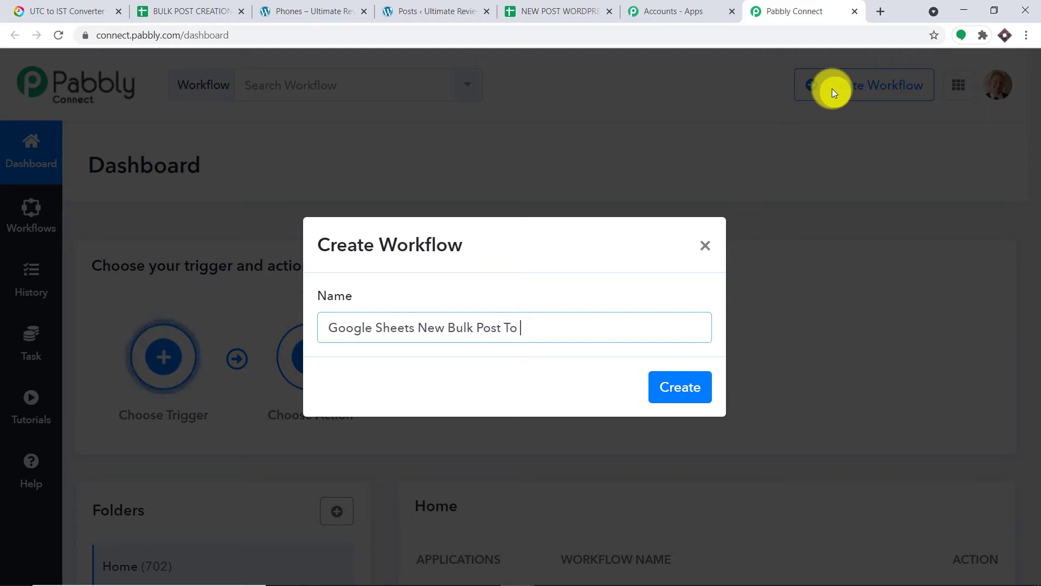
{"action": "type", "text": "WordPr"}
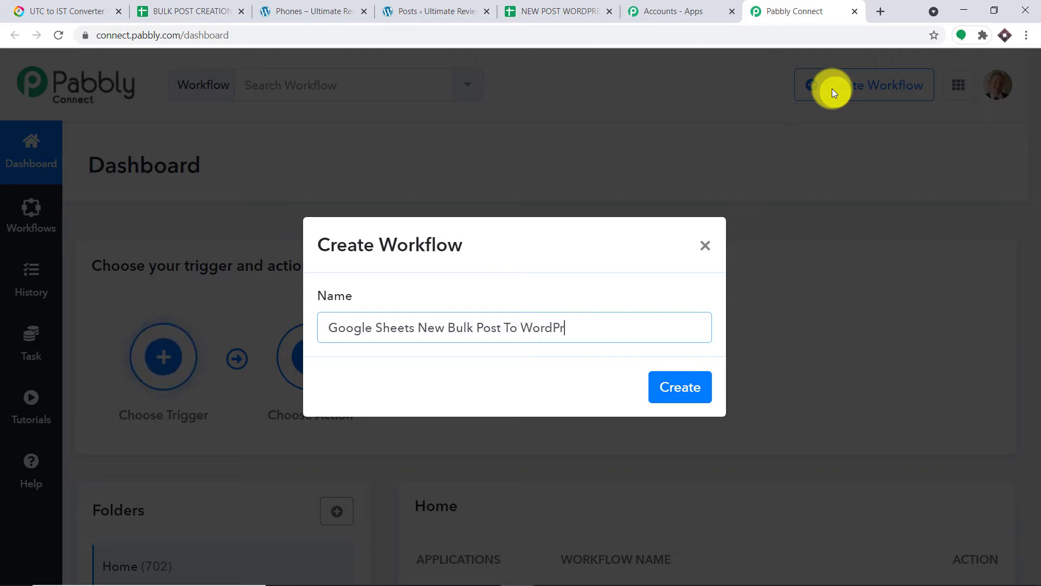
{"action": "type", "text": "ess"}
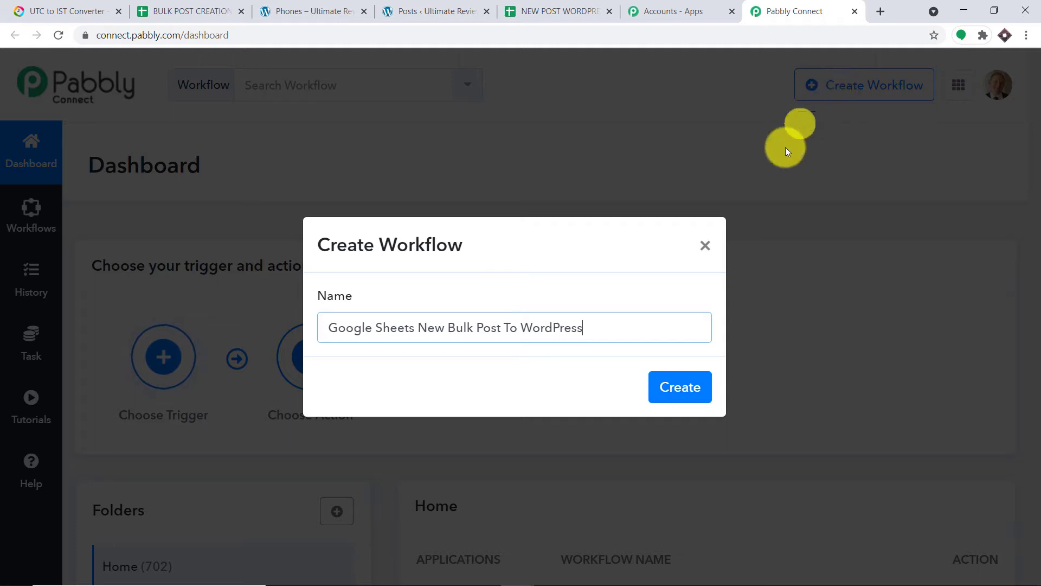
{"action": "left_click", "coordinate": [679, 387]}
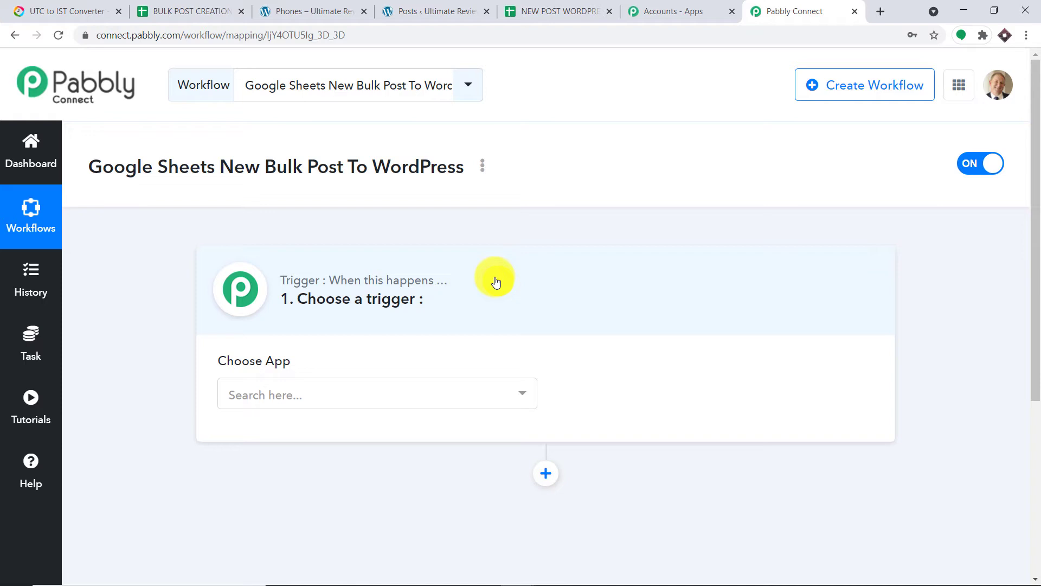
- Choose Schedule by Pabbly as the workflow's trigger app and set its scenario to run Once
{"action": "left_click", "coordinate": [414, 390]}
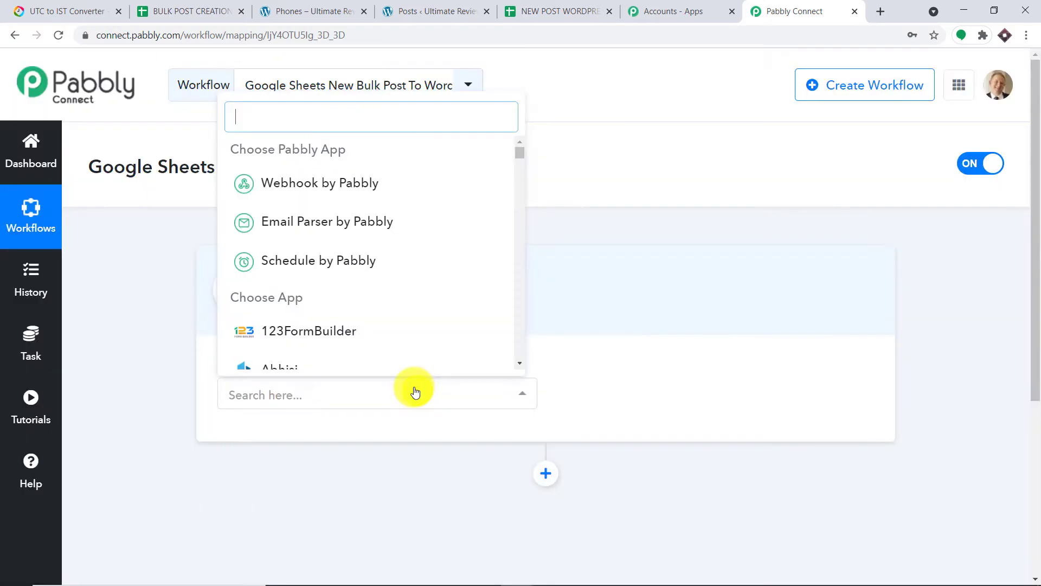
{"action": "type", "text": "sch"}
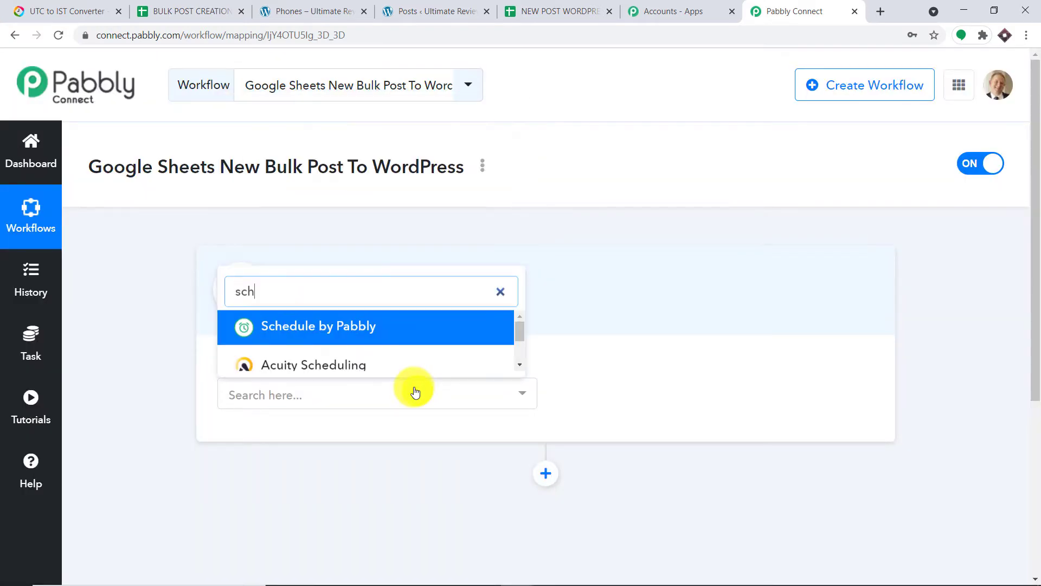
{"action": "left_click", "coordinate": [416, 325]}
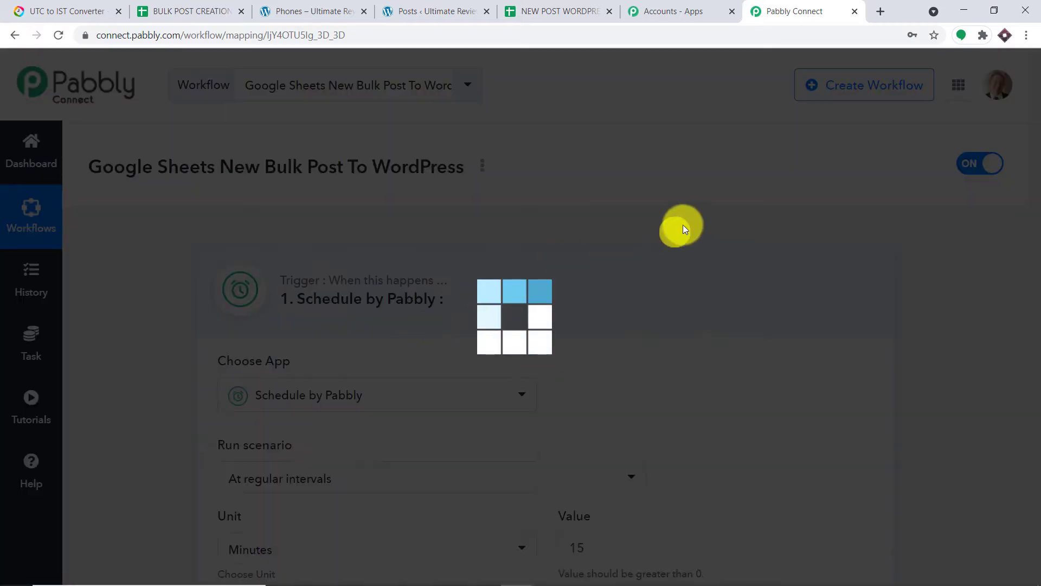
{"action": "scroll", "coordinate": [649, 252], "scroll_direction": "down", "scroll_amount": 4}
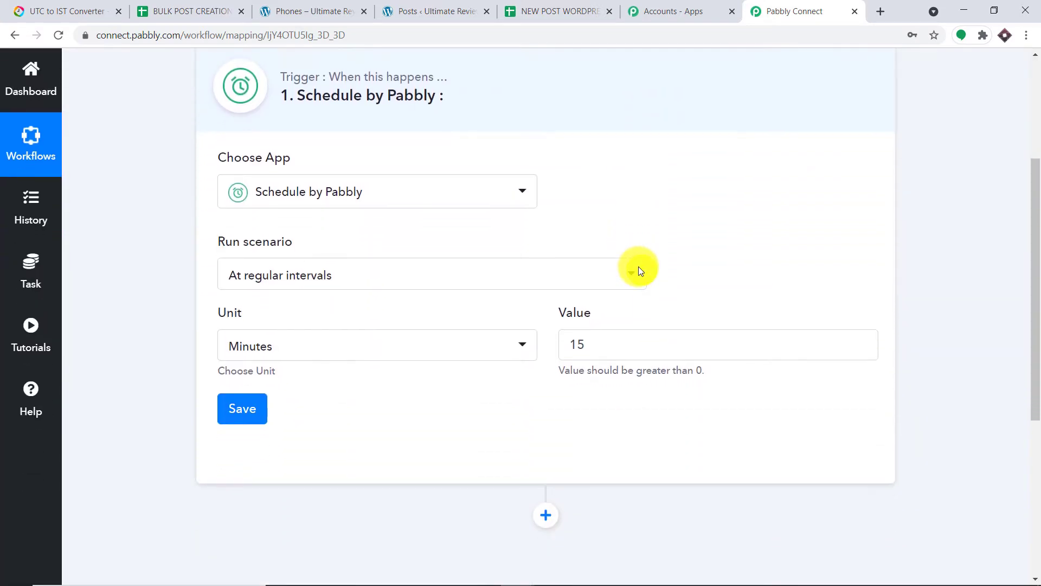
{"action": "left_click", "coordinate": [360, 278]}
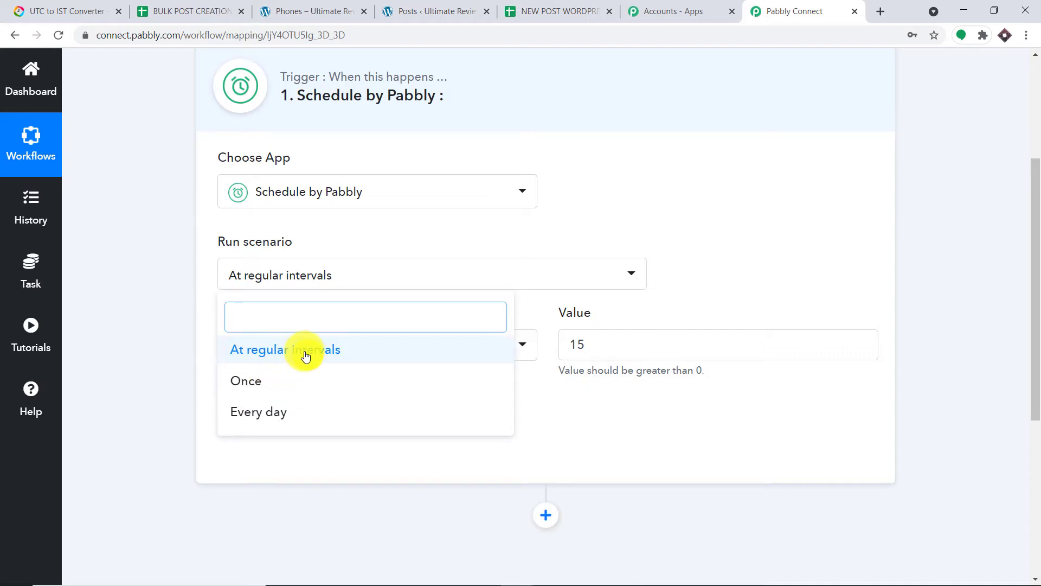
{"action": "left_click", "coordinate": [283, 393]}
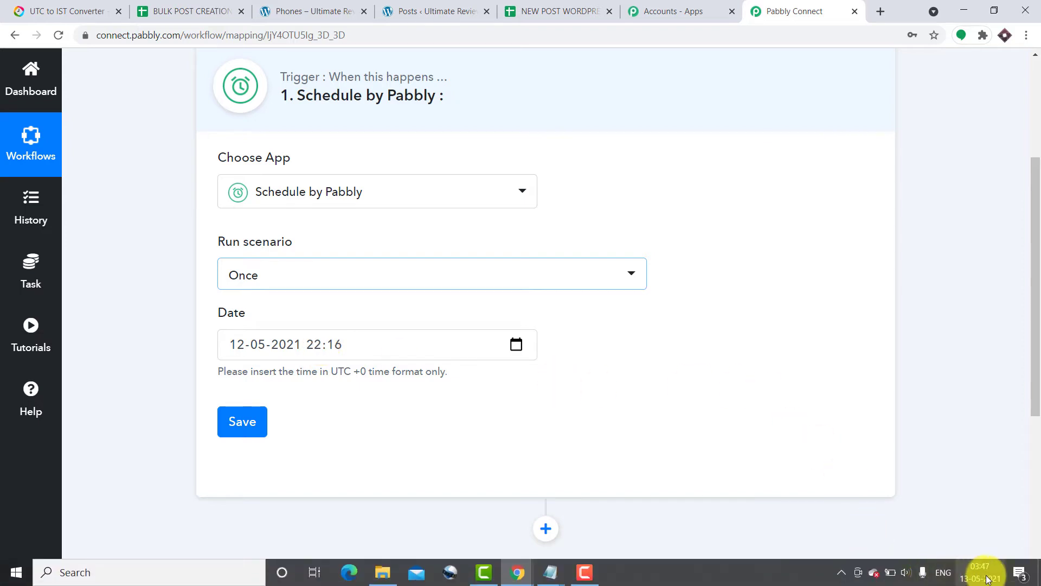
- Switch to the Savvy Time UTC to IST converter and set IST to 4:30 am to find the matching UTC time
{"action": "mouse_move", "coordinate": [987, 578]}
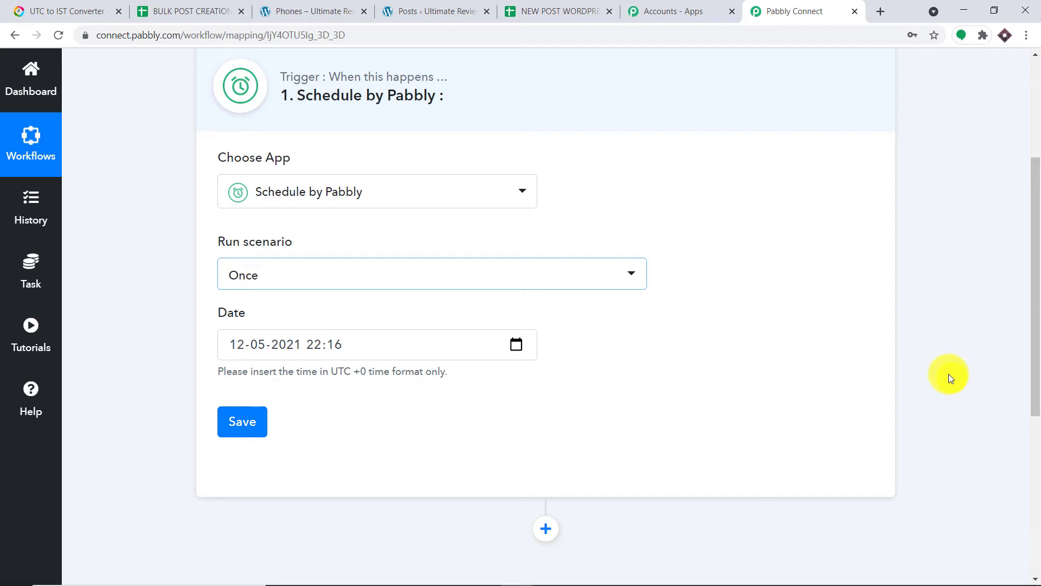
{"action": "left_click", "coordinate": [64, 7]}
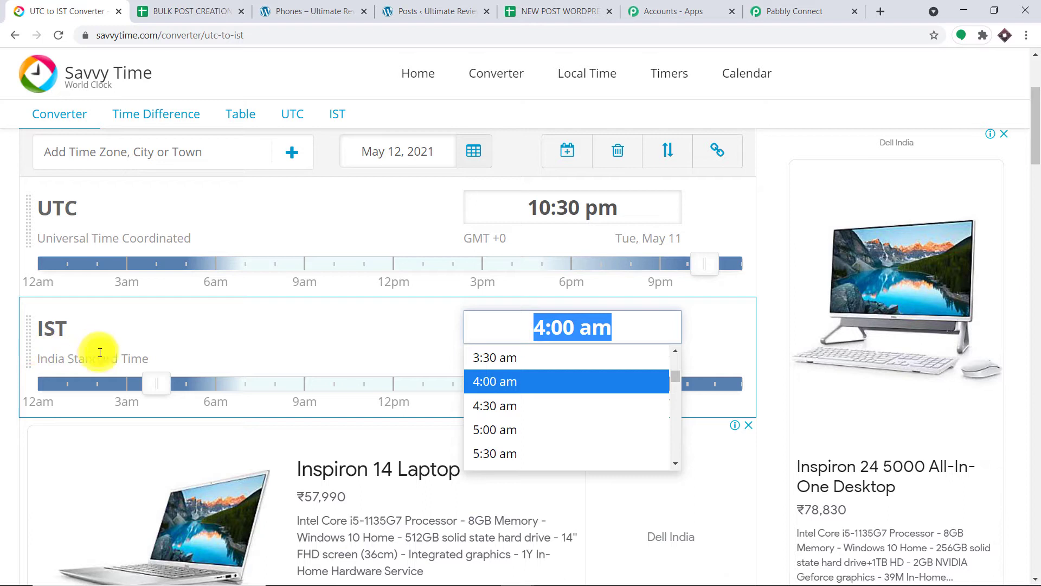
{"action": "left_click", "coordinate": [561, 329]}
{"action": "key", "text": "Down"}
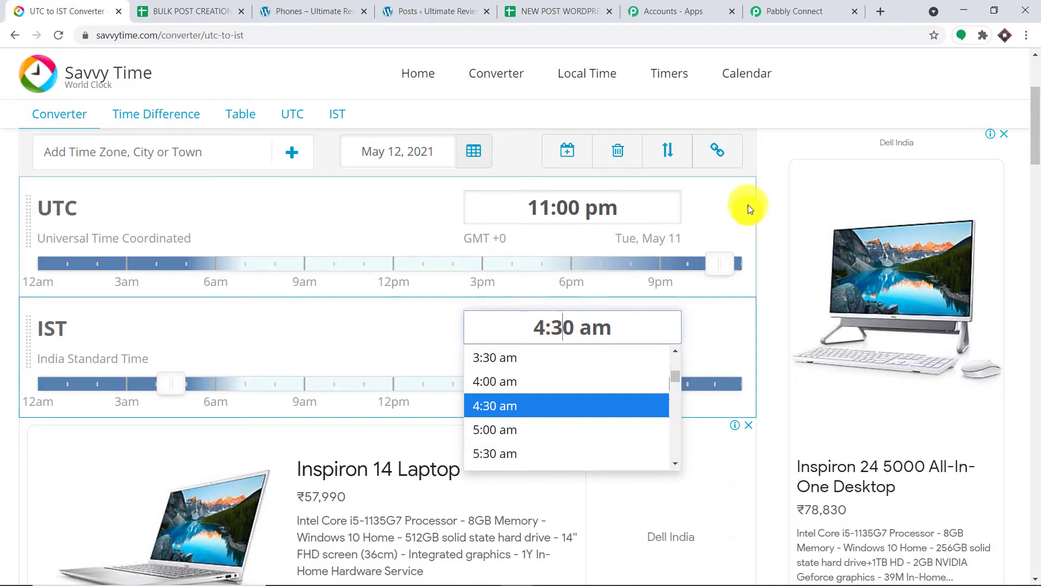
{"action": "left_click", "coordinate": [770, 190]}
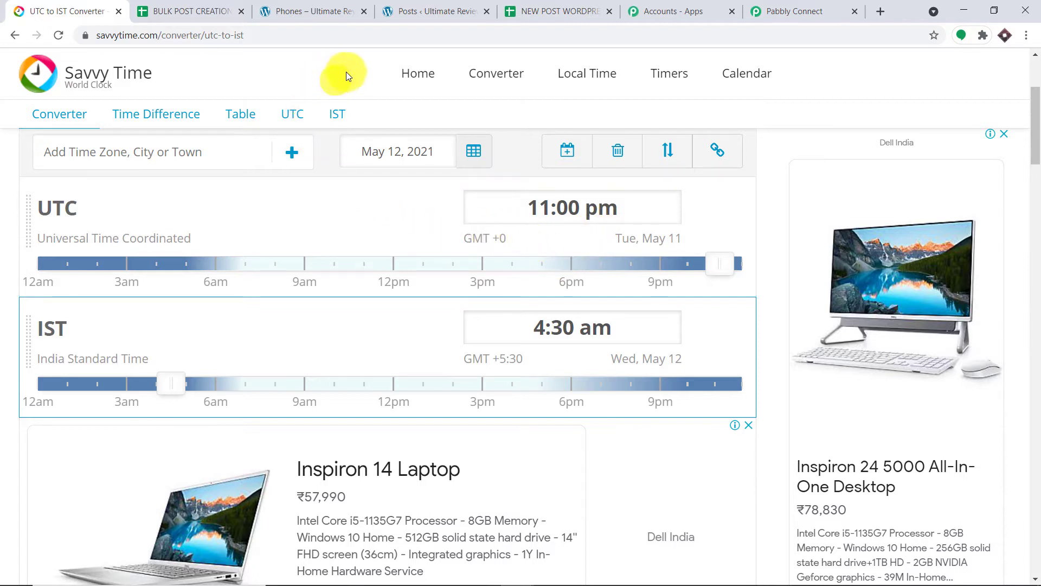
{"action": "left_click", "coordinate": [812, 7]}
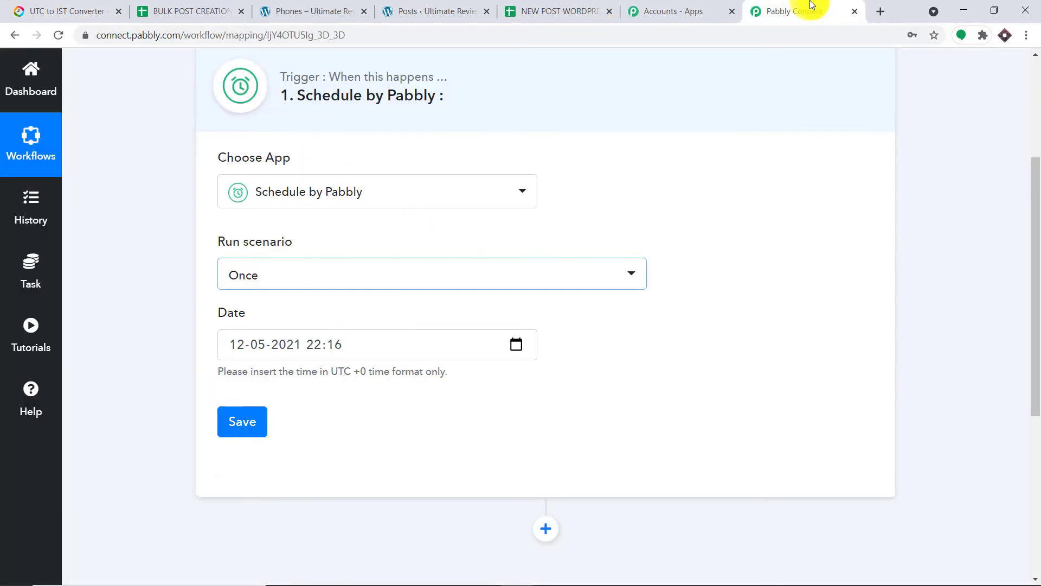
{"action": "left_click", "coordinate": [317, 344]}
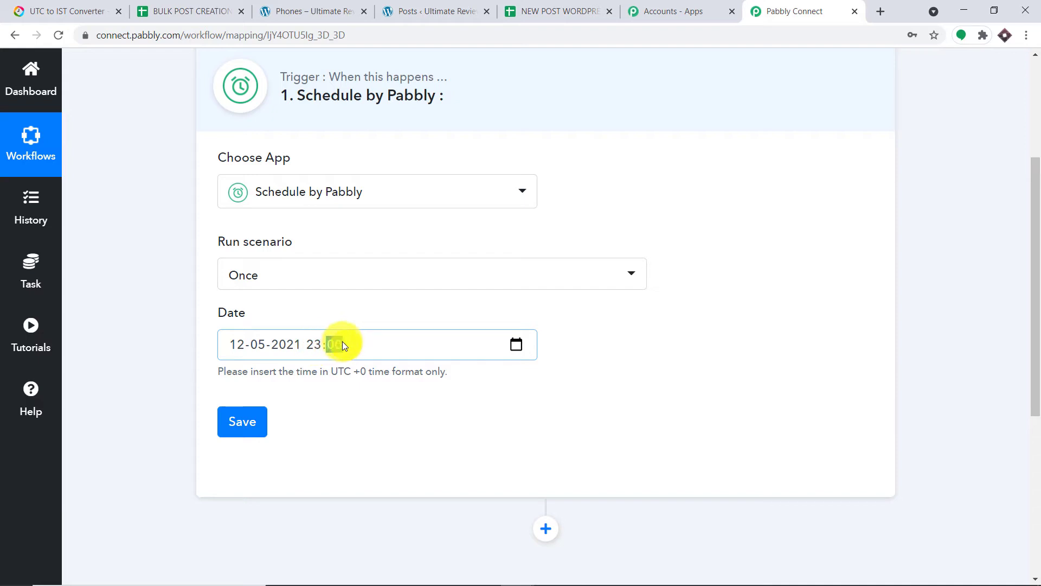
{"action": "left_click", "coordinate": [396, 409]}
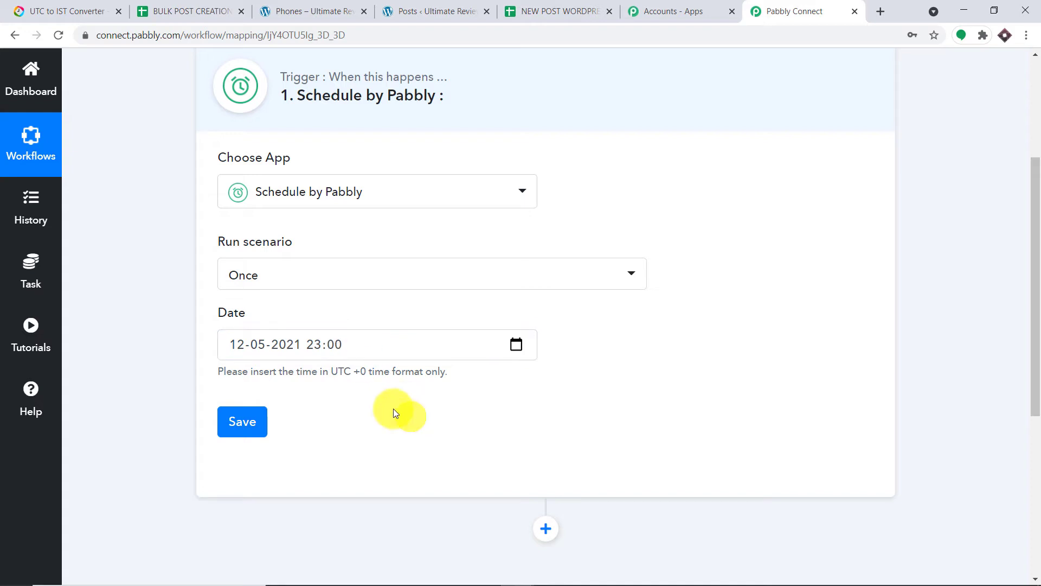
{"action": "left_click", "coordinate": [82, 10]}
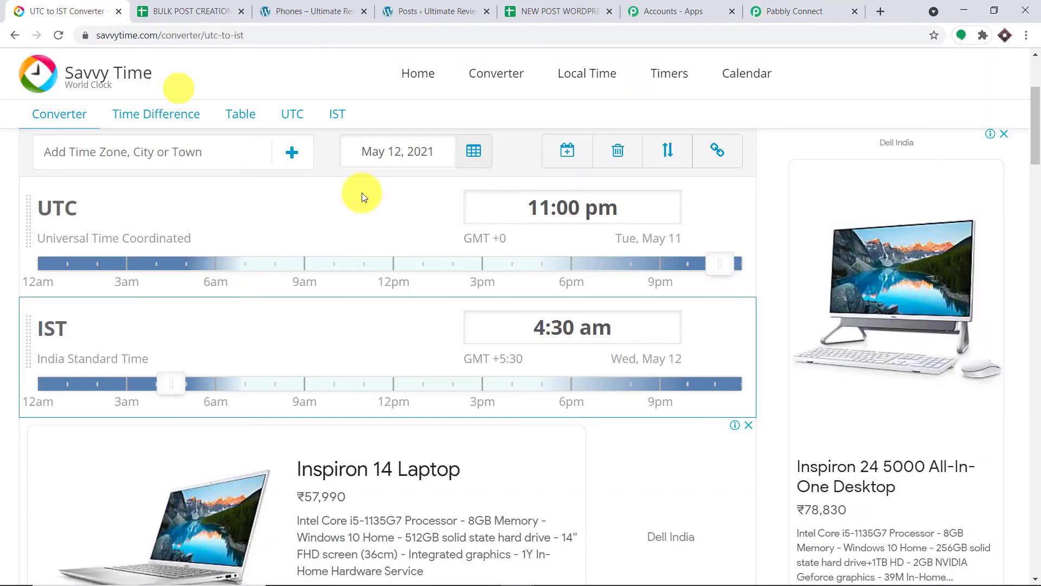
{"action": "left_click", "coordinate": [556, 331]}
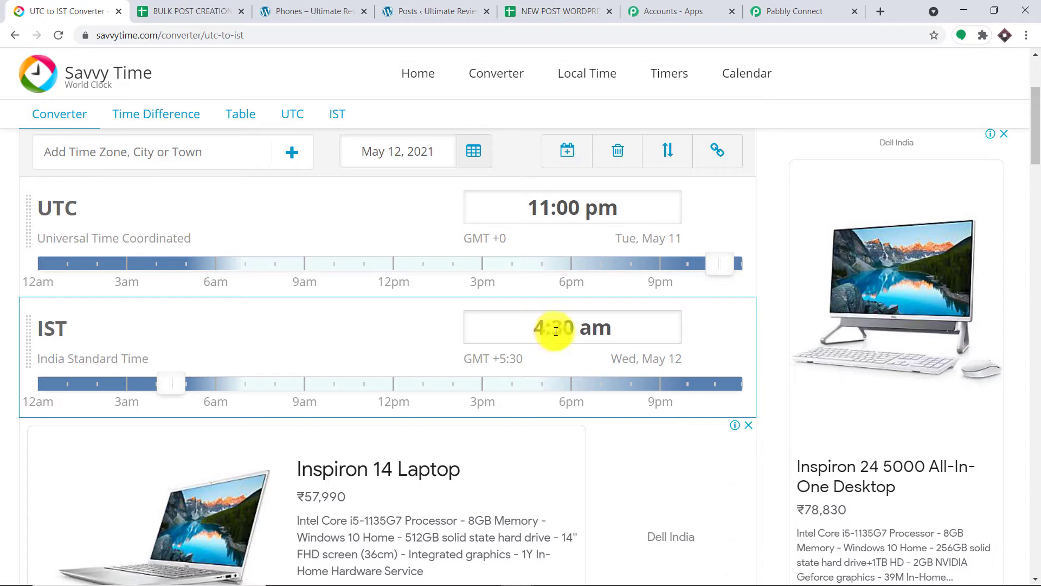
{"action": "left_click", "coordinate": [535, 227]}
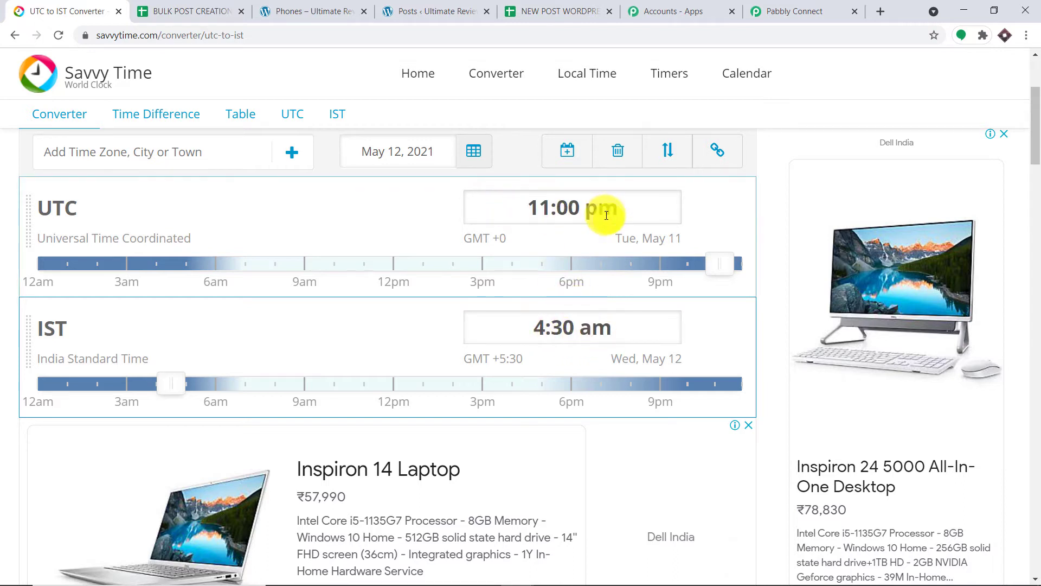
{"action": "left_click", "coordinate": [795, 9]}
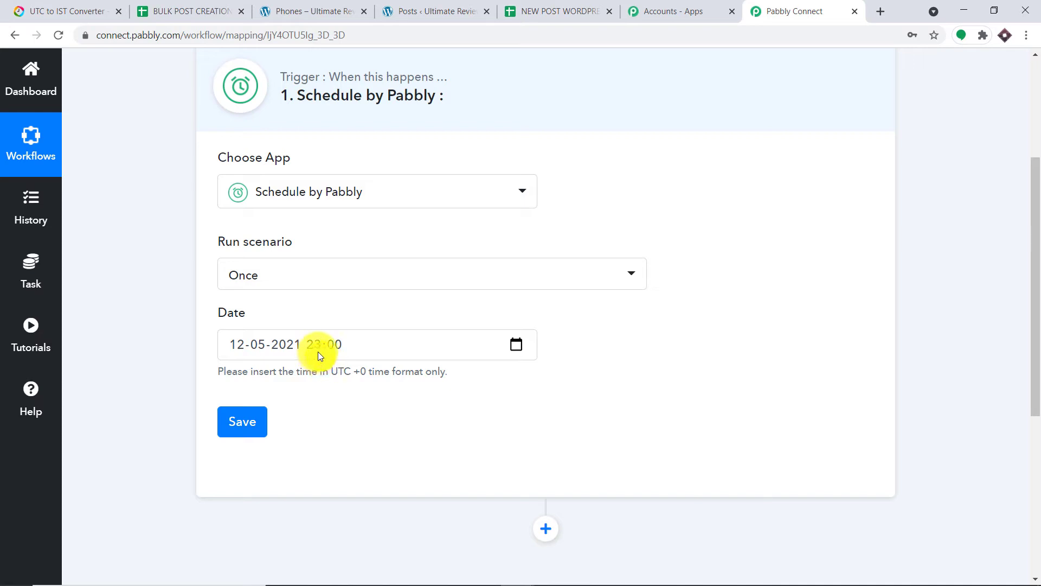
{"action": "left_click", "coordinate": [236, 428]}
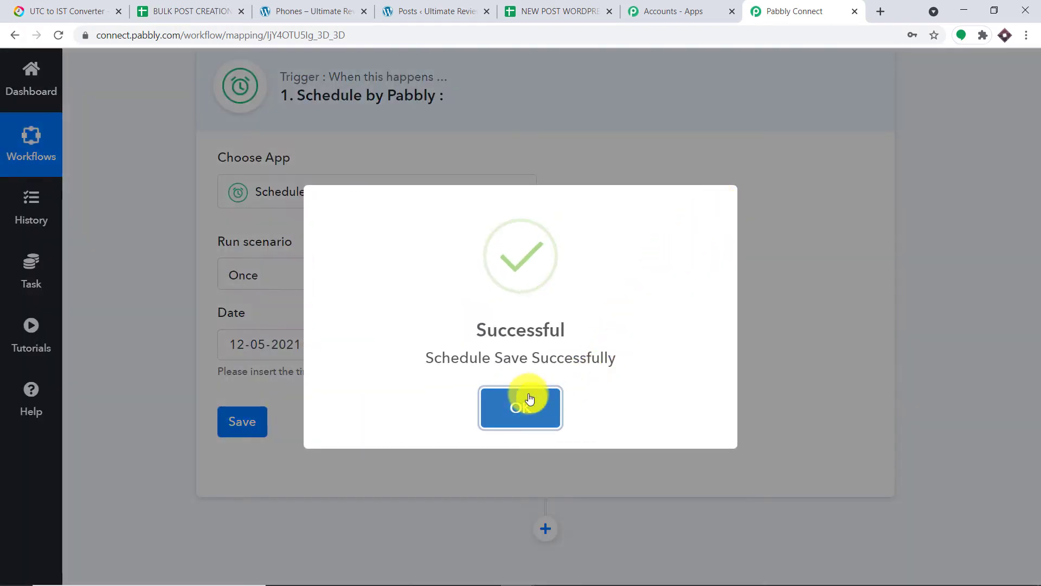
{"action": "left_click", "coordinate": [529, 399]}
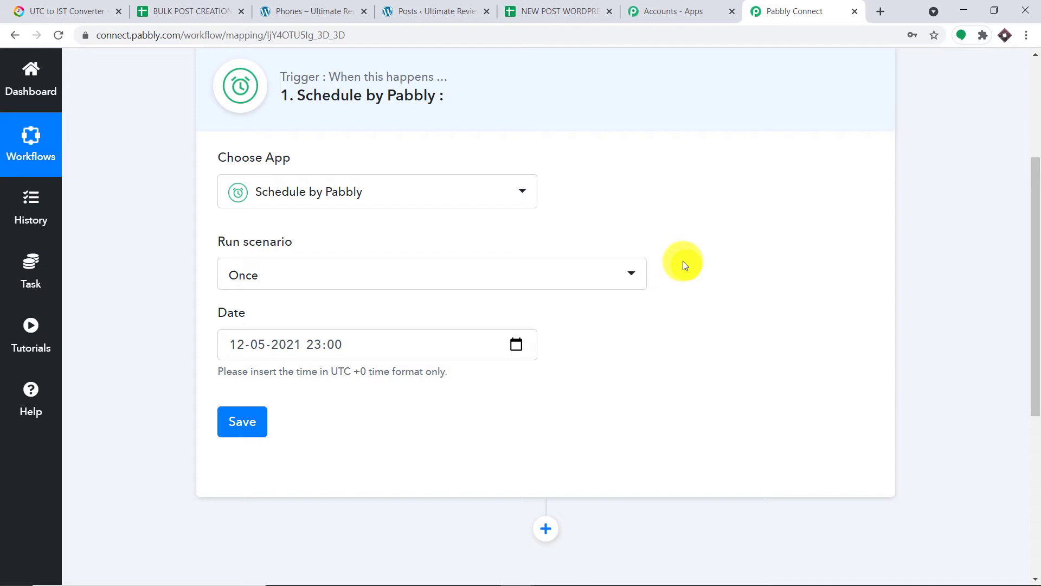
- Add an empty action step below the Schedule by Pabbly trigger
{"action": "scroll", "coordinate": [1025, 190], "scroll_direction": "down", "scroll_amount": 4}
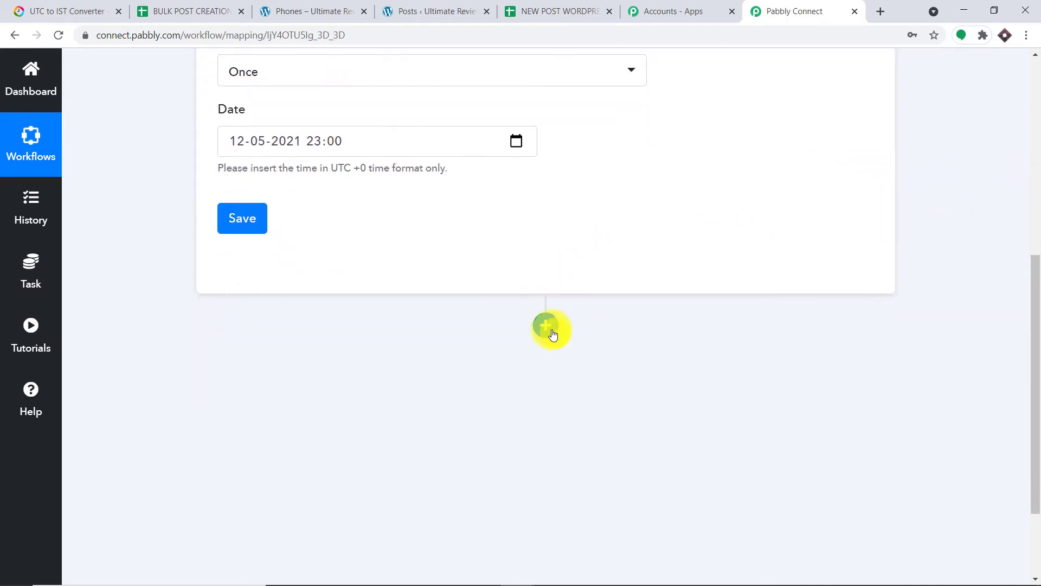
{"action": "left_click", "coordinate": [551, 331]}
{"action": "scroll", "coordinate": [554, 341], "scroll_direction": "down", "scroll_amount": 2}
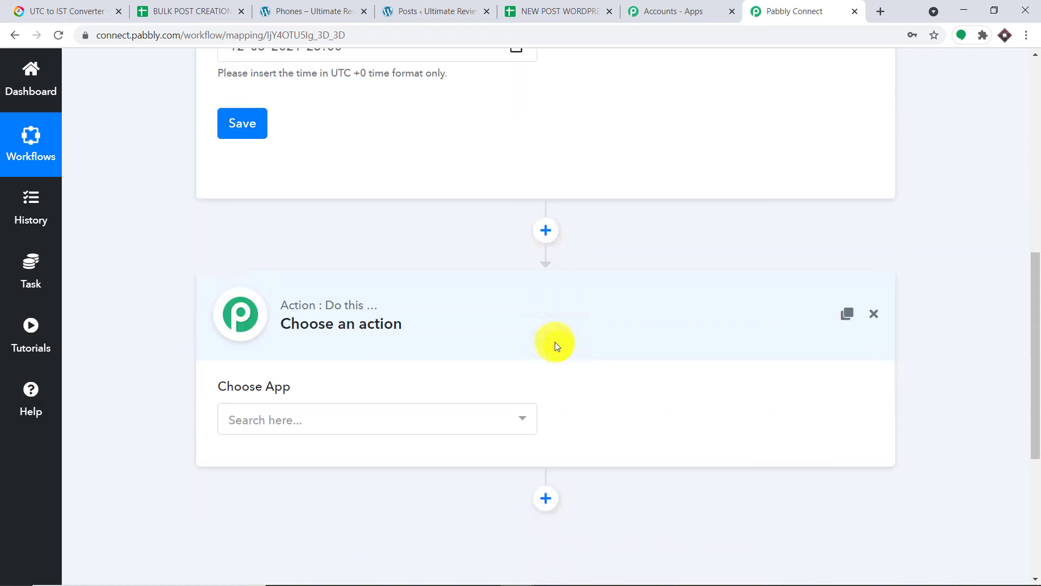
{"action": "scroll", "coordinate": [555, 341], "scroll_direction": "down", "scroll_amount": 1}
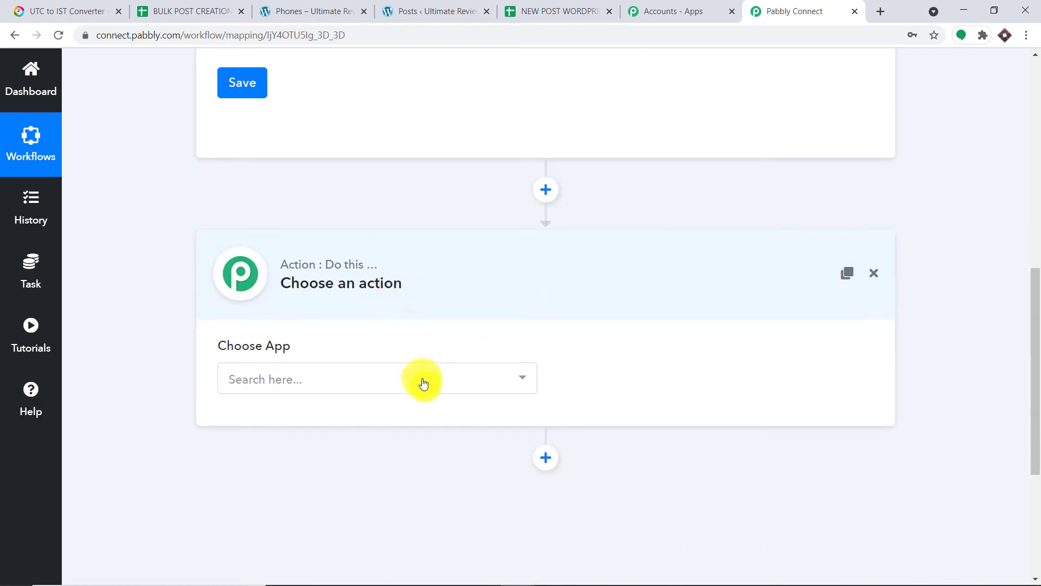
- Review the first post titles in the NEW POST WORDPRESS DATA spreadsheet, and return to the Pabbly Connect workflow
{"action": "left_click", "coordinate": [551, 5]}
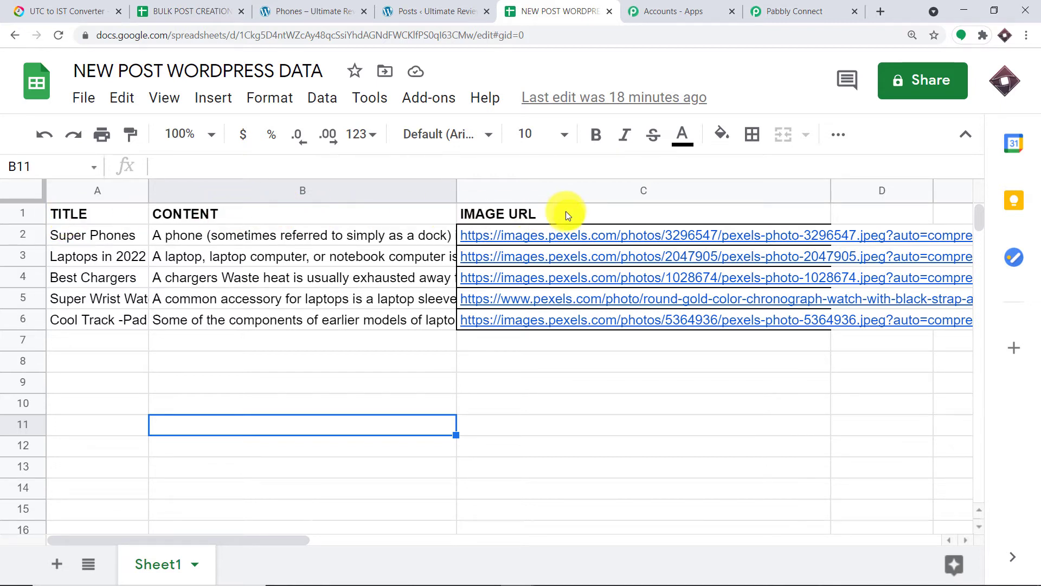
{"action": "left_click", "coordinate": [72, 236]}
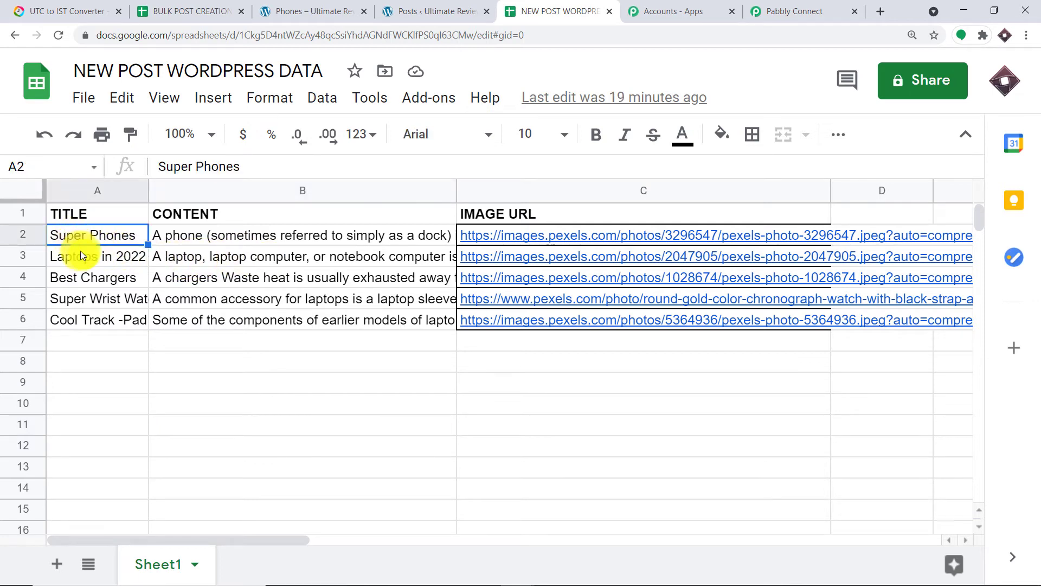
{"action": "left_click", "coordinate": [81, 251]}
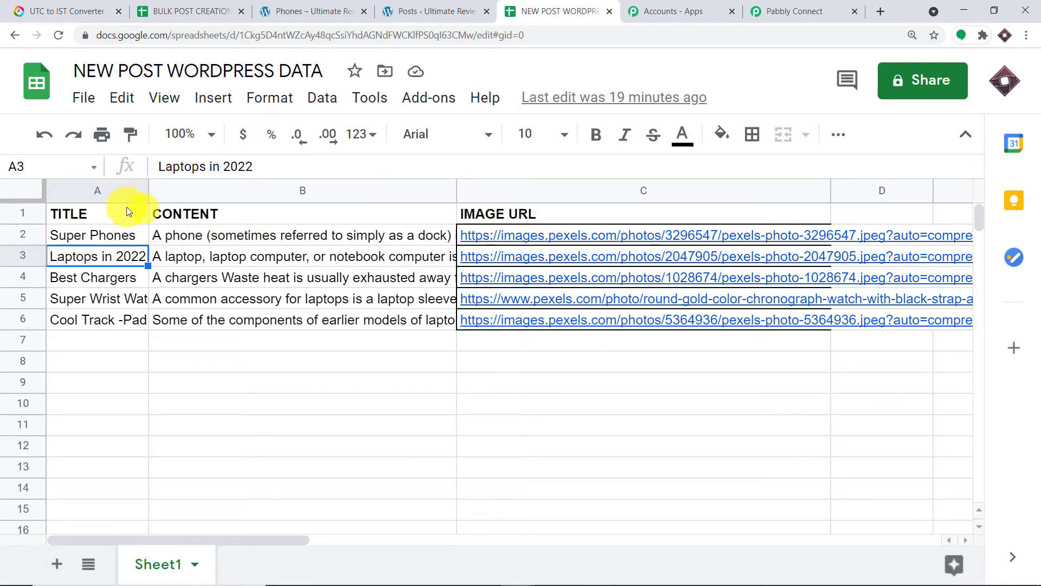
{"action": "left_click", "coordinate": [780, 7]}
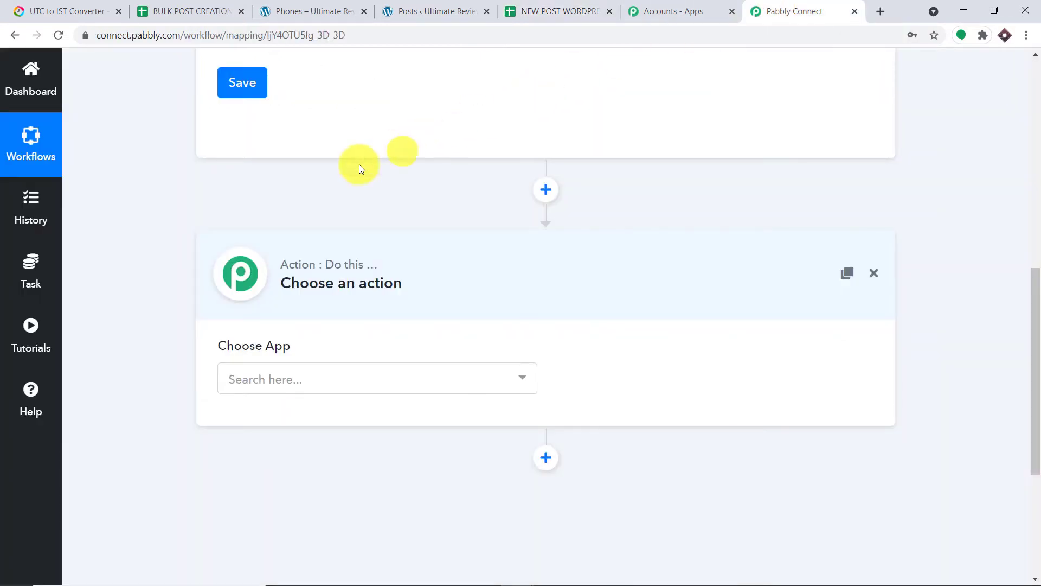
- Set the empty action step's app to Google Sheets and its action event to Get Row(s)
{"action": "scroll", "coordinate": [309, 369], "scroll_direction": "down", "scroll_amount": 3}
{"action": "left_click", "coordinate": [316, 237]}
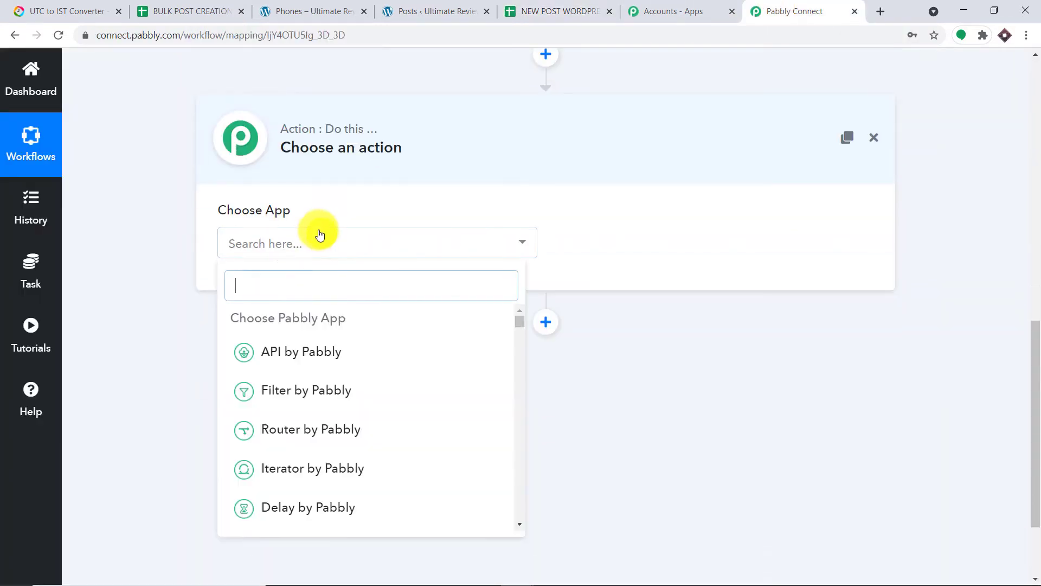
{"action": "type", "text": "g"}
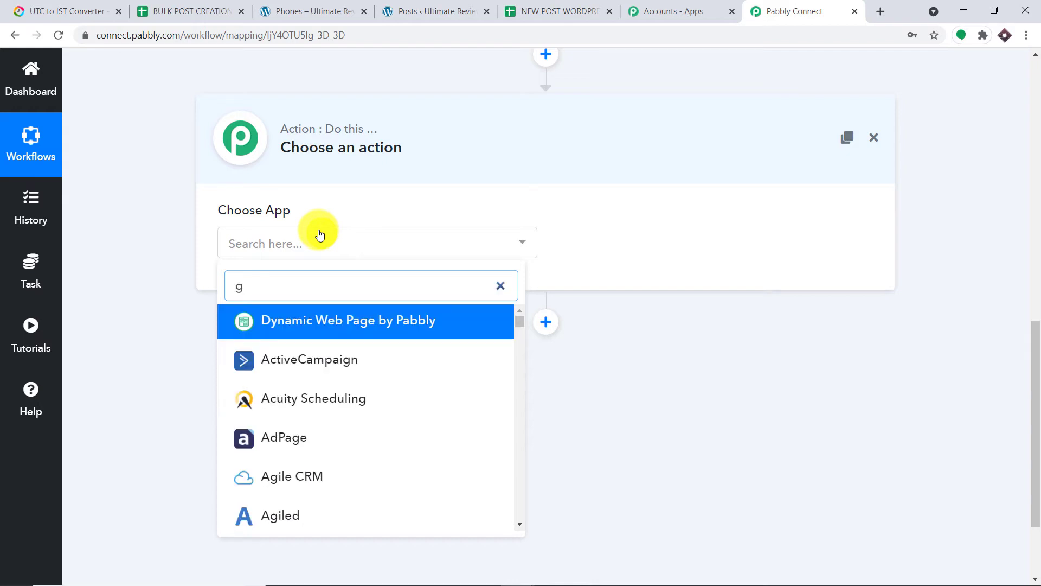
{"action": "type", "text": "oogle s"}
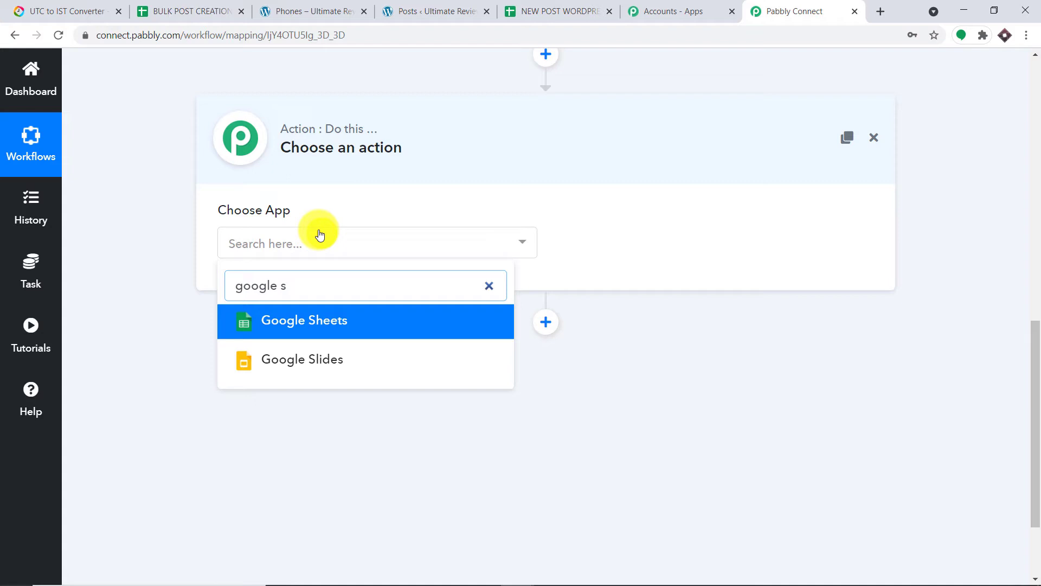
{"action": "left_click", "coordinate": [335, 317]}
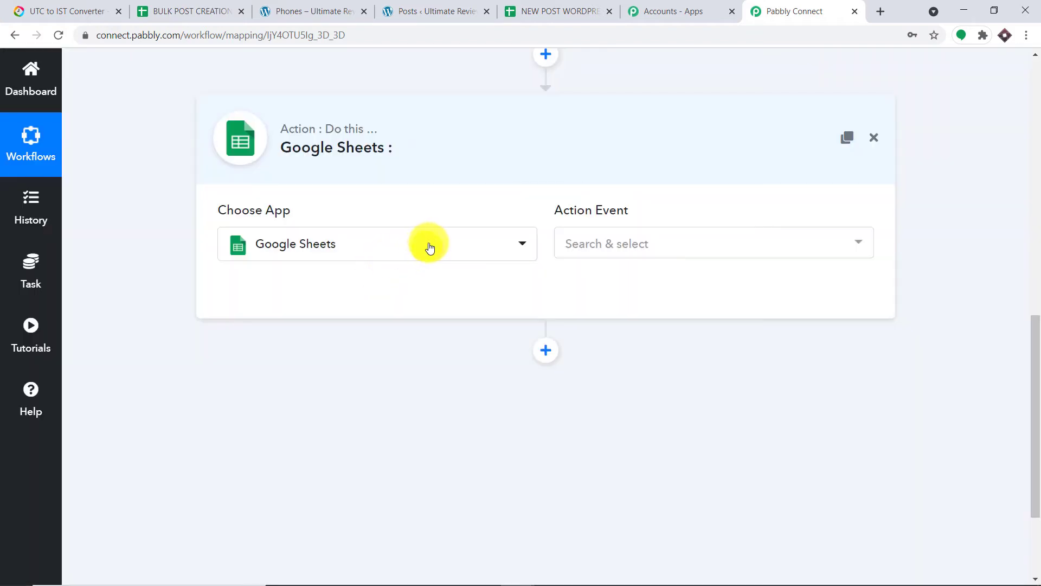
{"action": "left_click", "coordinate": [657, 239]}
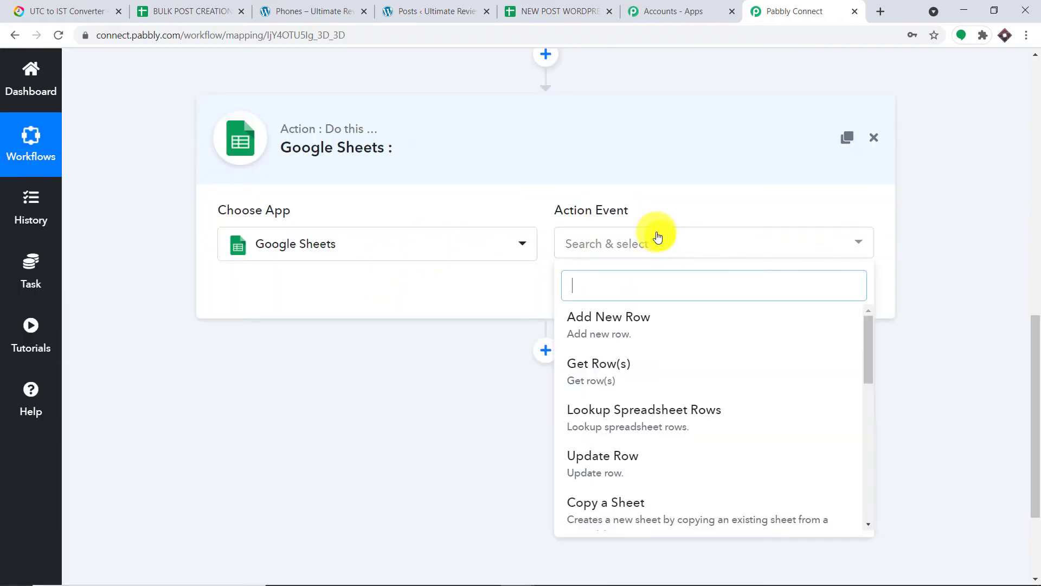
{"action": "left_click", "coordinate": [626, 369]}
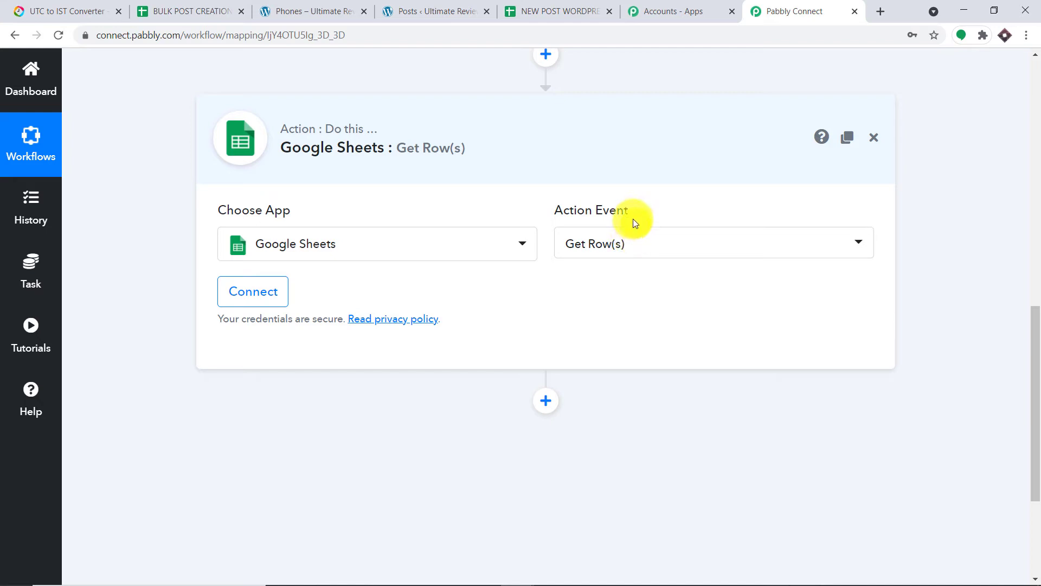
- Connect Google Sheets through a new connection, choosing the Google account that holds the spreadsheet and allowing Pabbly Connect Sheets access
{"action": "left_click", "coordinate": [251, 295]}
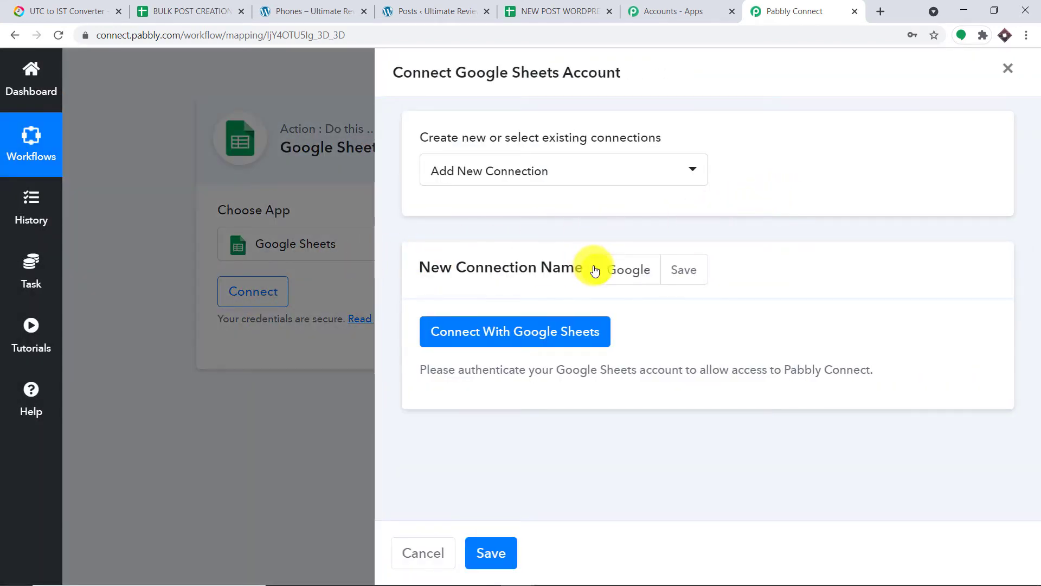
{"action": "left_click", "coordinate": [503, 340]}
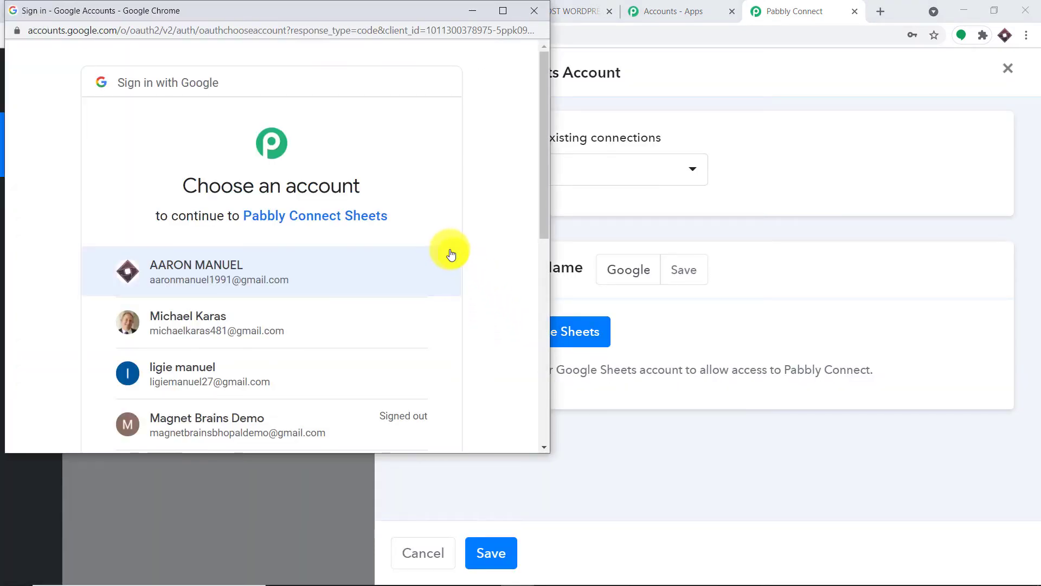
{"action": "left_click_drag", "start_coordinate": [319, 7], "coordinate": [773, 57]}
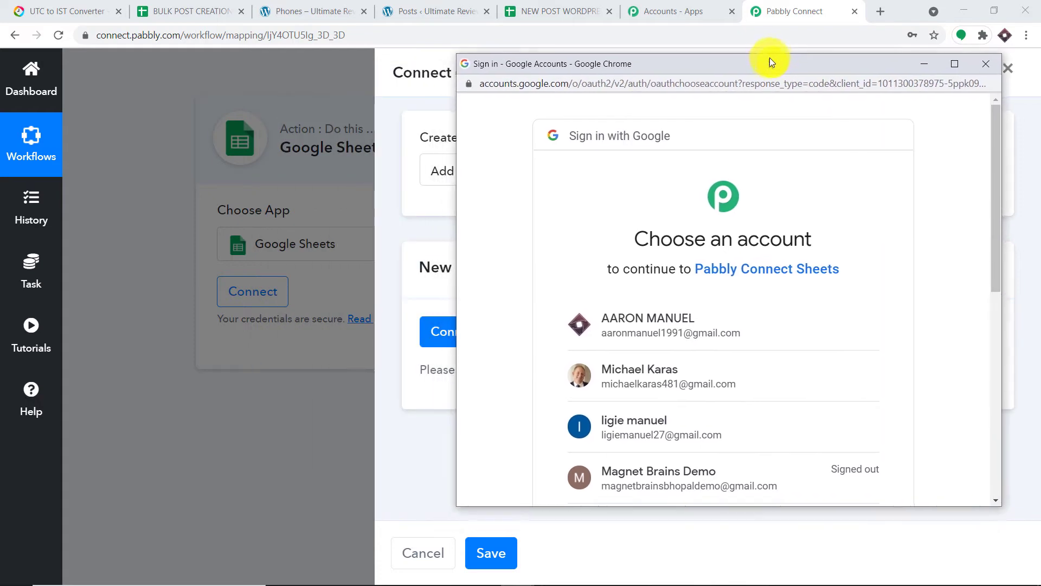
{"action": "scroll", "coordinate": [673, 206], "scroll_direction": "down", "scroll_amount": 1}
{"action": "scroll", "coordinate": [698, 256], "scroll_direction": "up", "scroll_amount": 1}
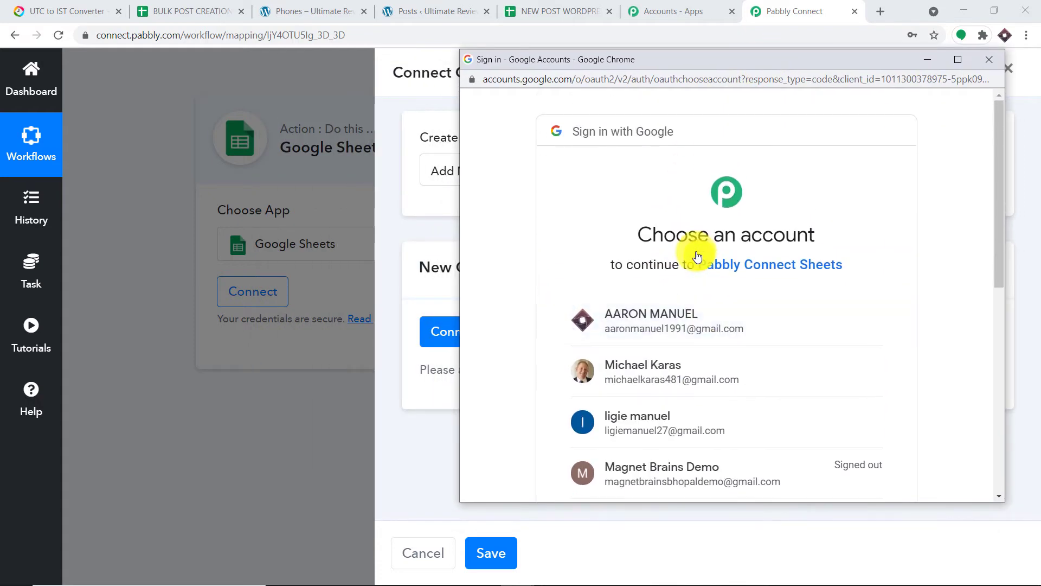
{"action": "scroll", "coordinate": [678, 299], "scroll_direction": "down", "scroll_amount": 7}
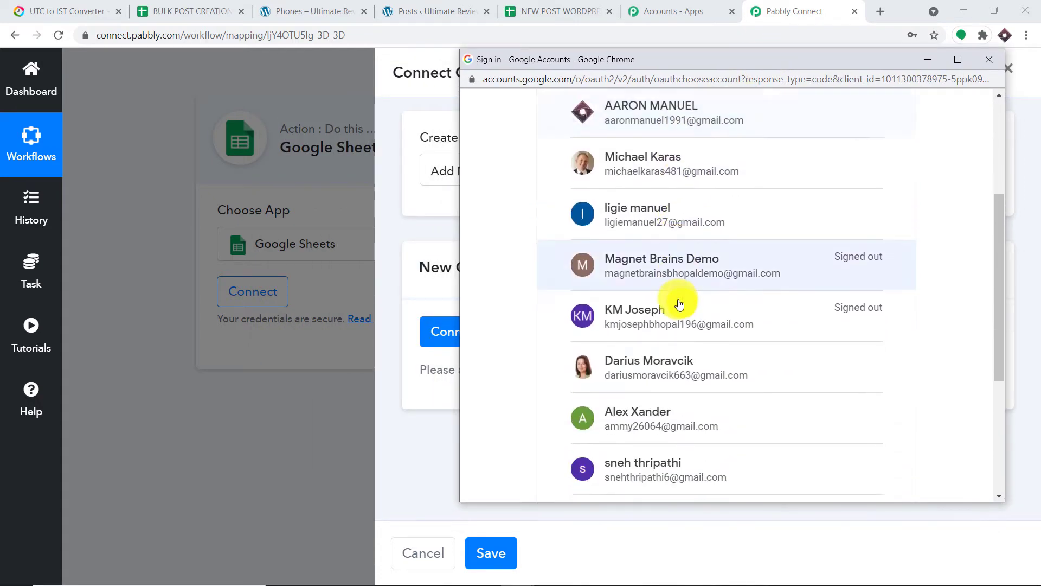
{"action": "scroll", "coordinate": [690, 328], "scroll_direction": "up", "scroll_amount": 4}
{"action": "scroll", "coordinate": [690, 324], "scroll_direction": "up", "scroll_amount": 1}
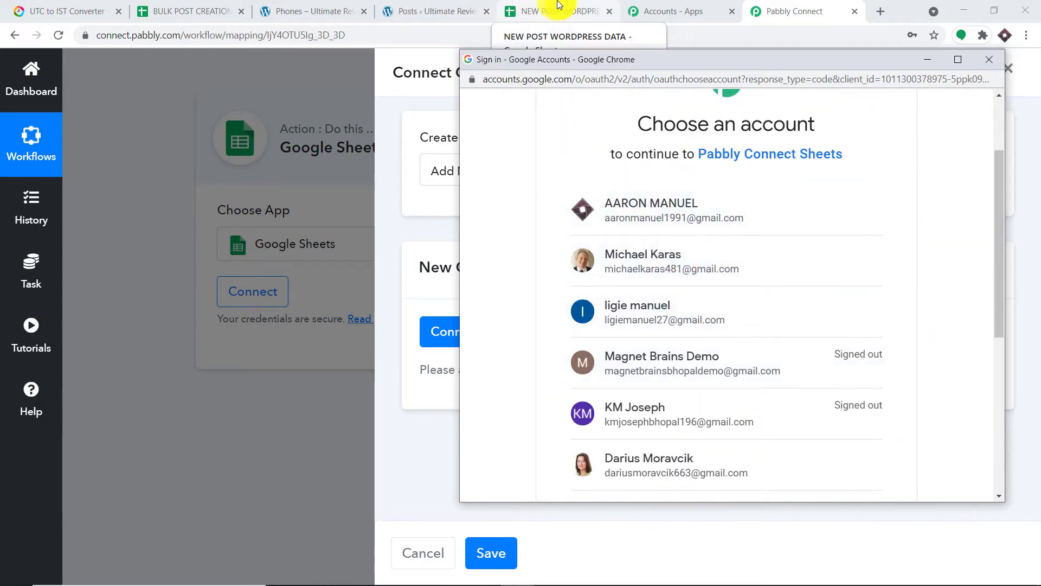
{"action": "left_click", "coordinate": [627, 215]}
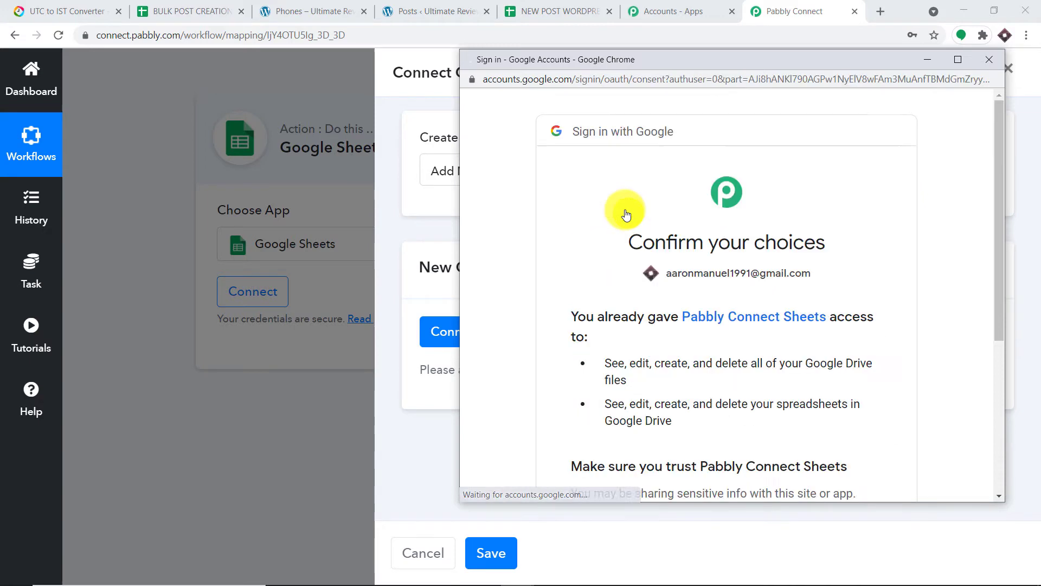
{"action": "scroll", "coordinate": [808, 210], "scroll_direction": "down", "scroll_amount": 5}
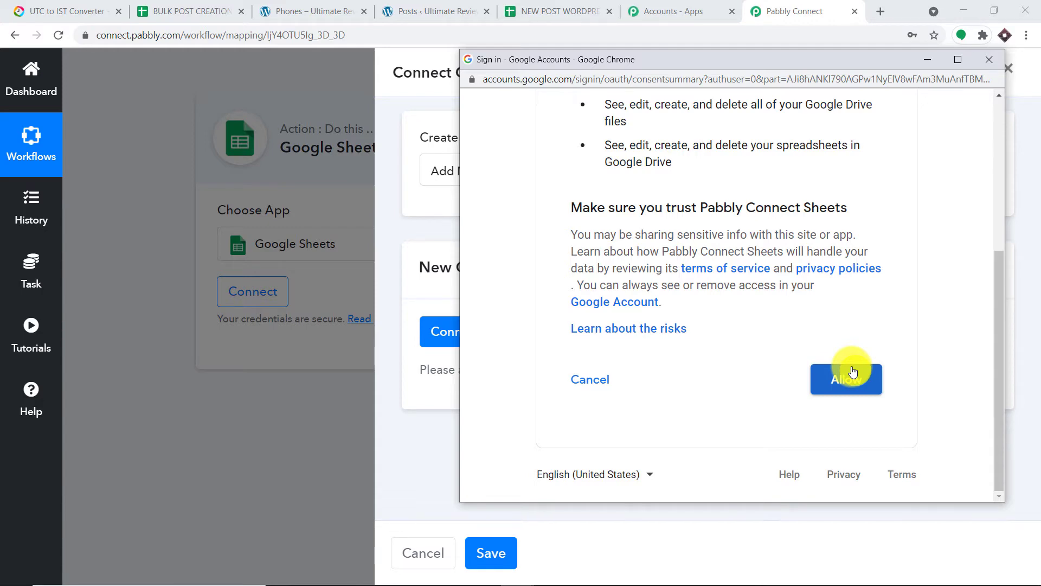
{"action": "left_click", "coordinate": [853, 372]}
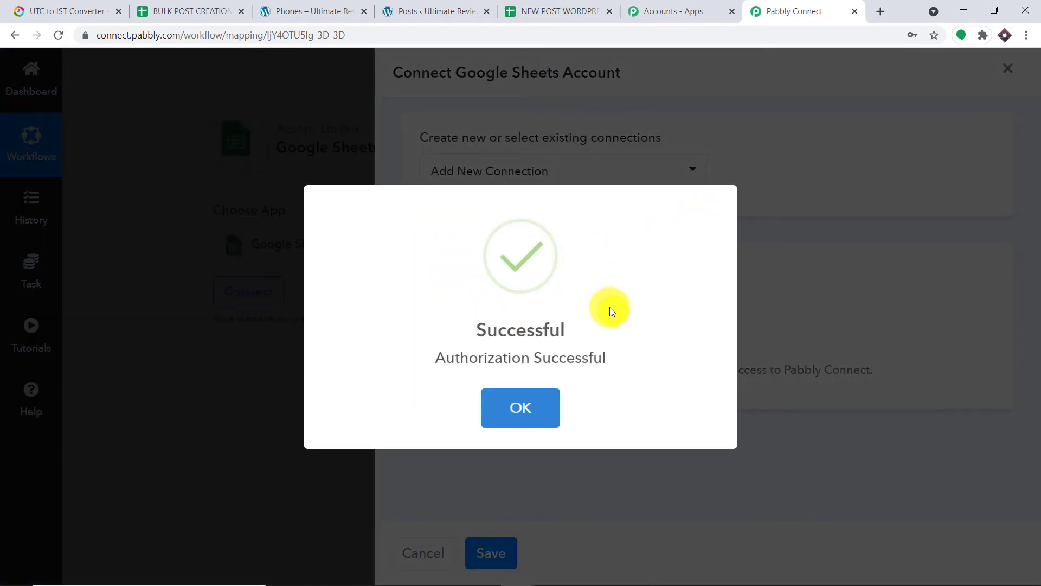
{"action": "left_click", "coordinate": [539, 410]}
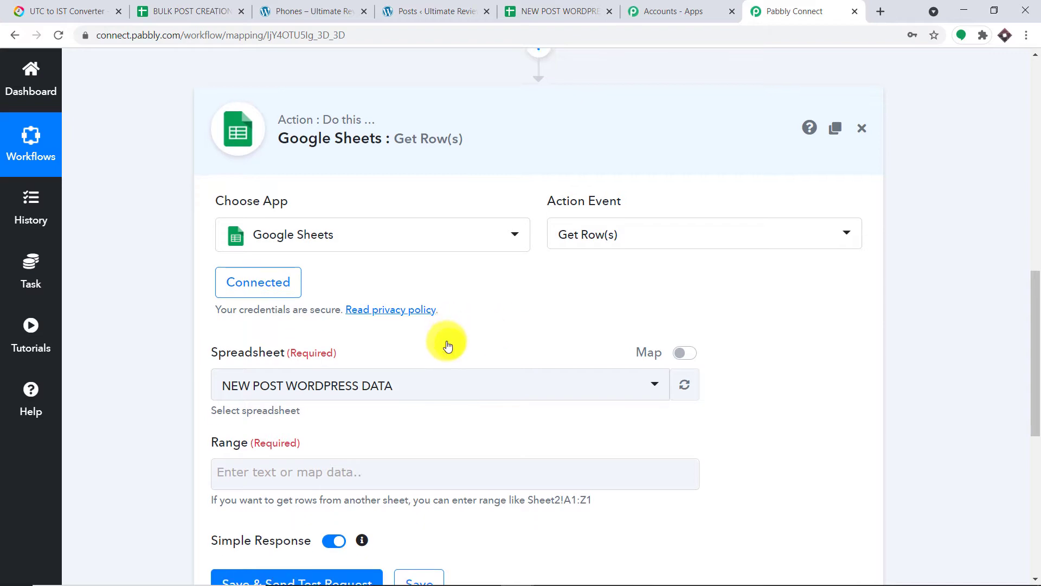
- Check the spreadsheet chosen in the Get Row(s) step against the open NEW POST WORDPRESS DATA sheet, and return to Pabbly Connect
{"action": "scroll", "coordinate": [448, 345], "scroll_direction": "down", "scroll_amount": 2}
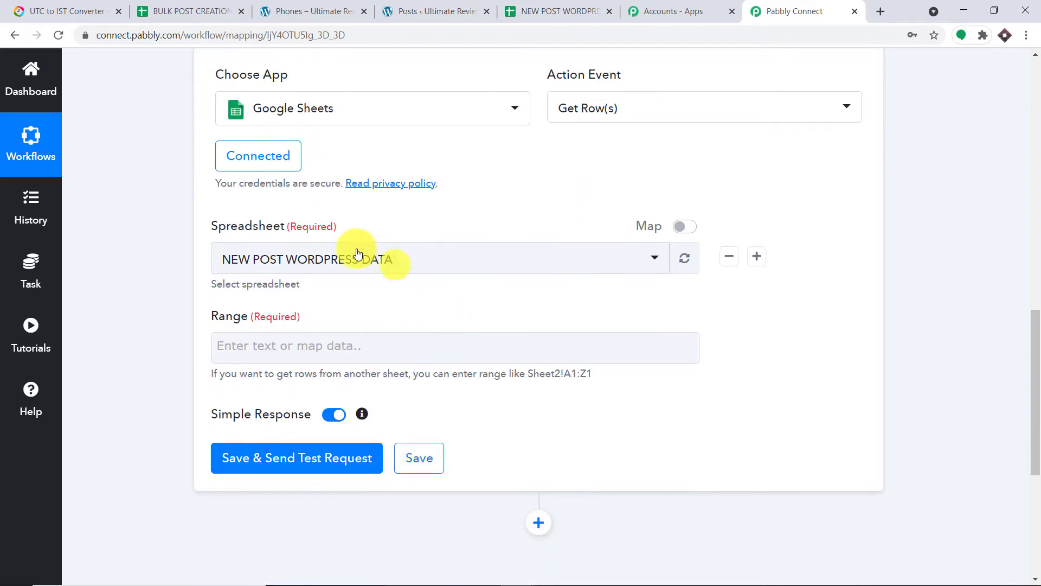
{"action": "left_click", "coordinate": [278, 263]}
{"action": "left_click", "coordinate": [558, 11]}
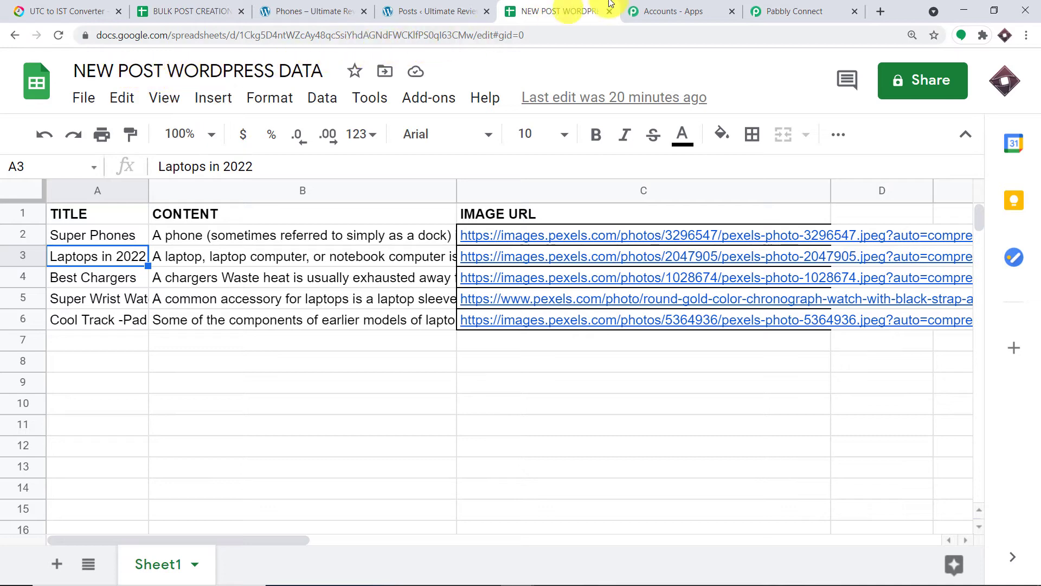
{"action": "left_click", "coordinate": [795, 11]}
{"action": "left_click", "coordinate": [524, 210]}
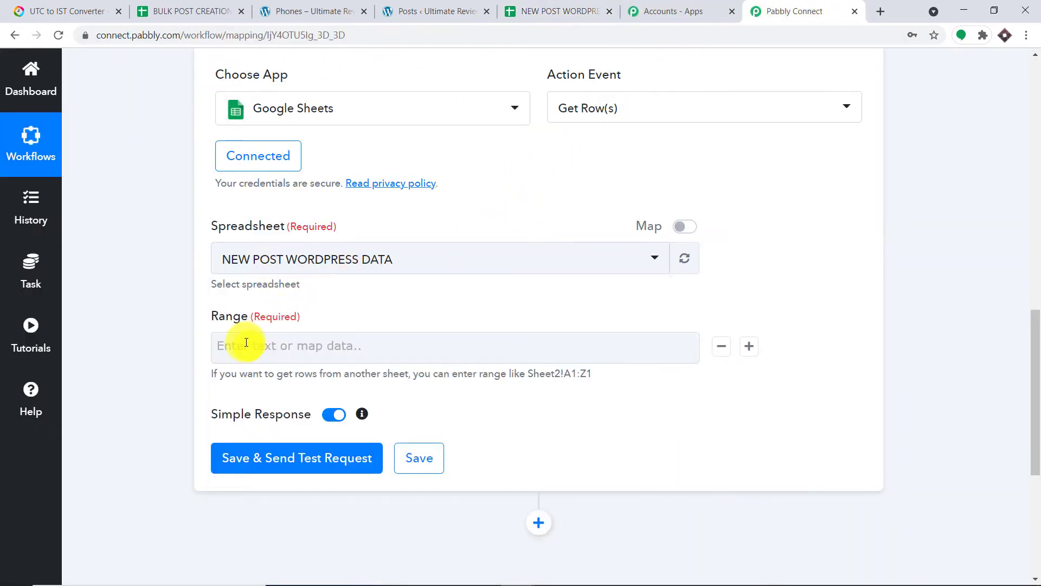
- Switch to the NEW POST WORDPRESS DATA spreadsheet, select all post rows below the headers, and copy the range reference A2:C6
{"action": "left_click", "coordinate": [578, 9]}
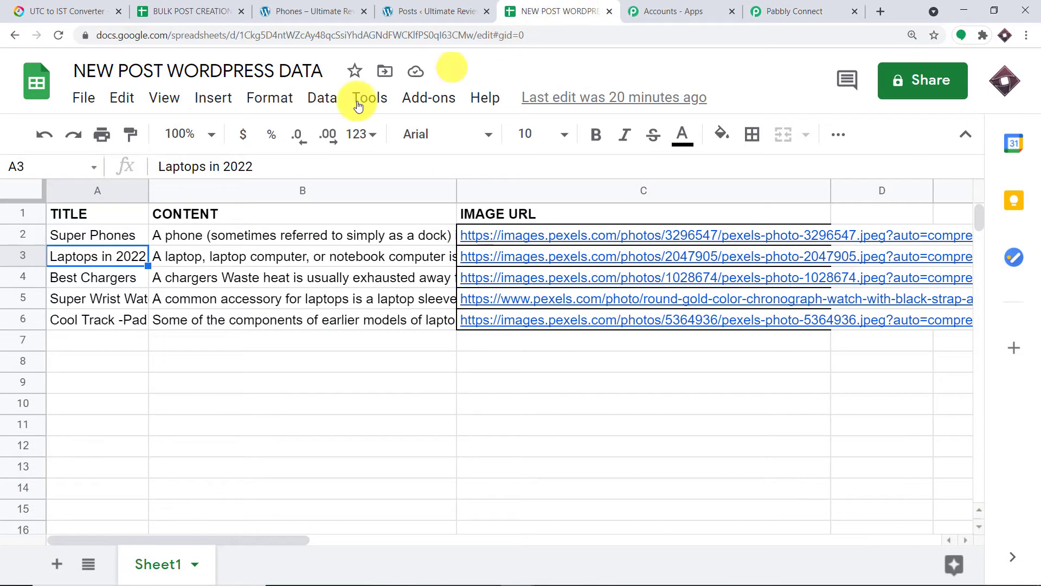
{"action": "left_click", "coordinate": [67, 236]}
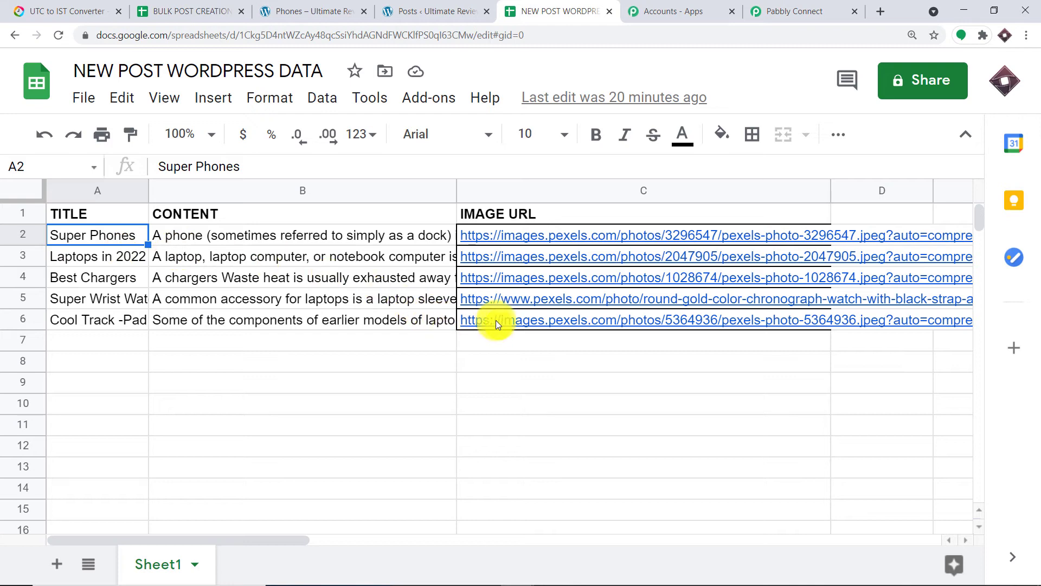
{"action": "left_click", "coordinate": [496, 320]}
{"action": "left_click", "coordinate": [64, 229]}
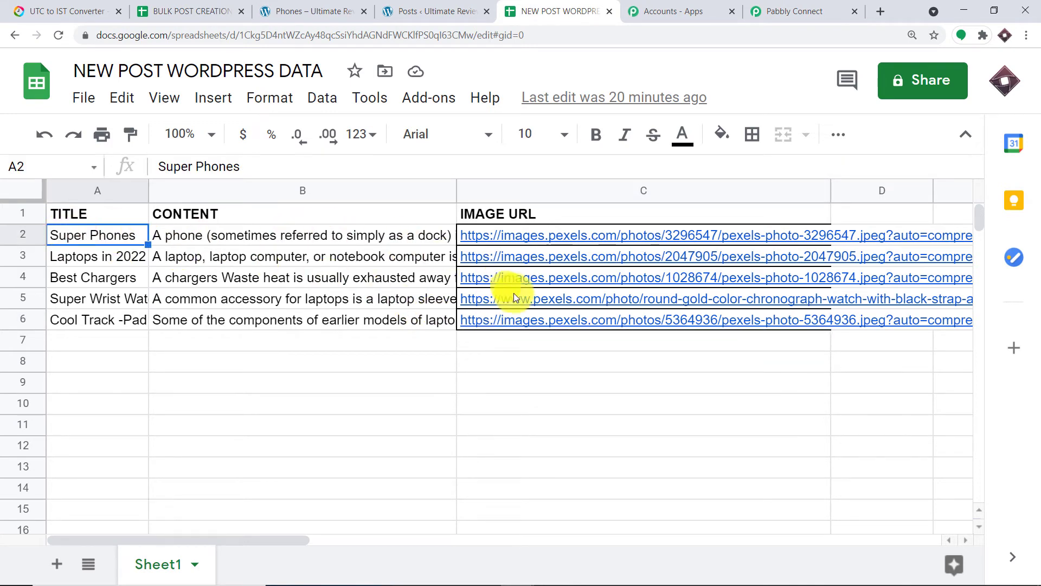
{"action": "left_click", "coordinate": [542, 319]}
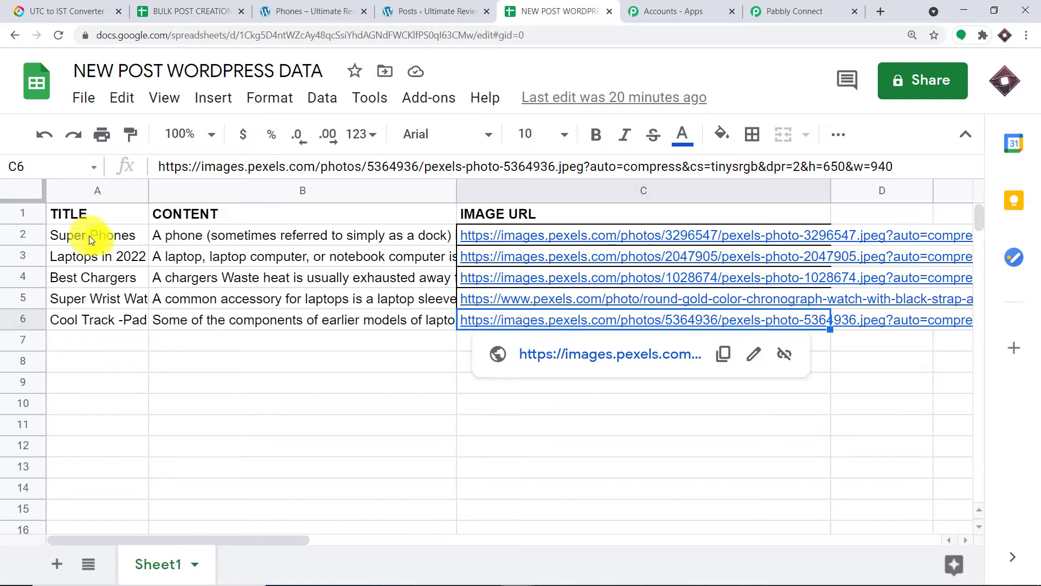
{"action": "left_click_drag", "start_coordinate": [58, 231], "coordinate": [568, 314]}
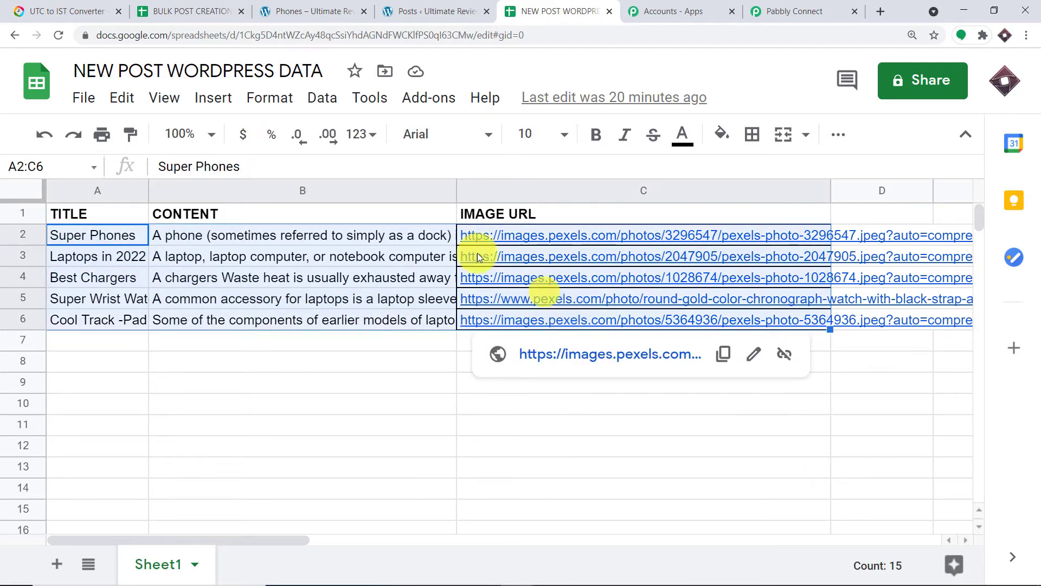
{"action": "left_click", "coordinate": [5, 167]}
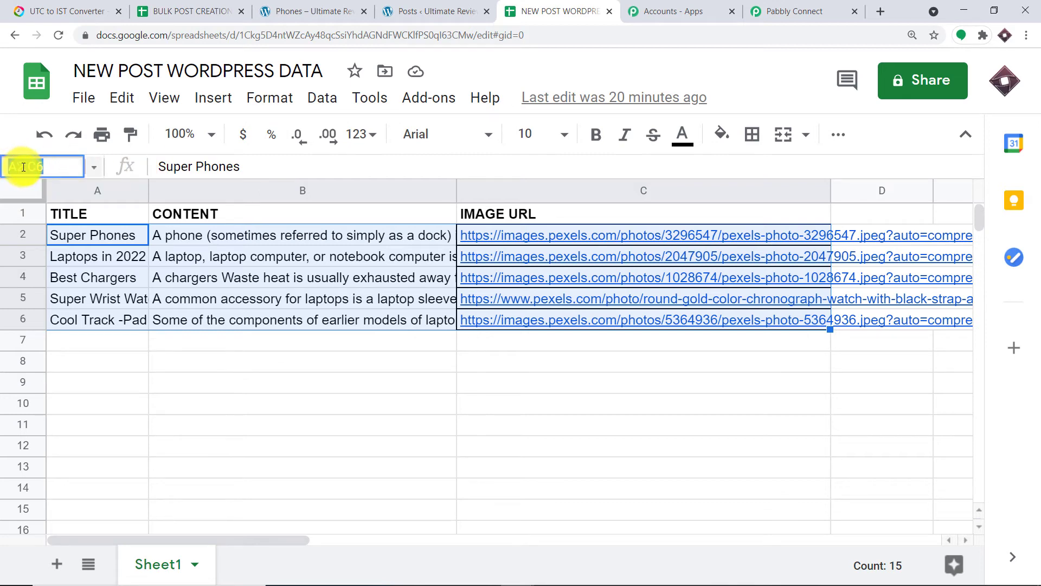
{"action": "right_click", "coordinate": [24, 167]}
{"action": "left_click", "coordinate": [61, 217]}
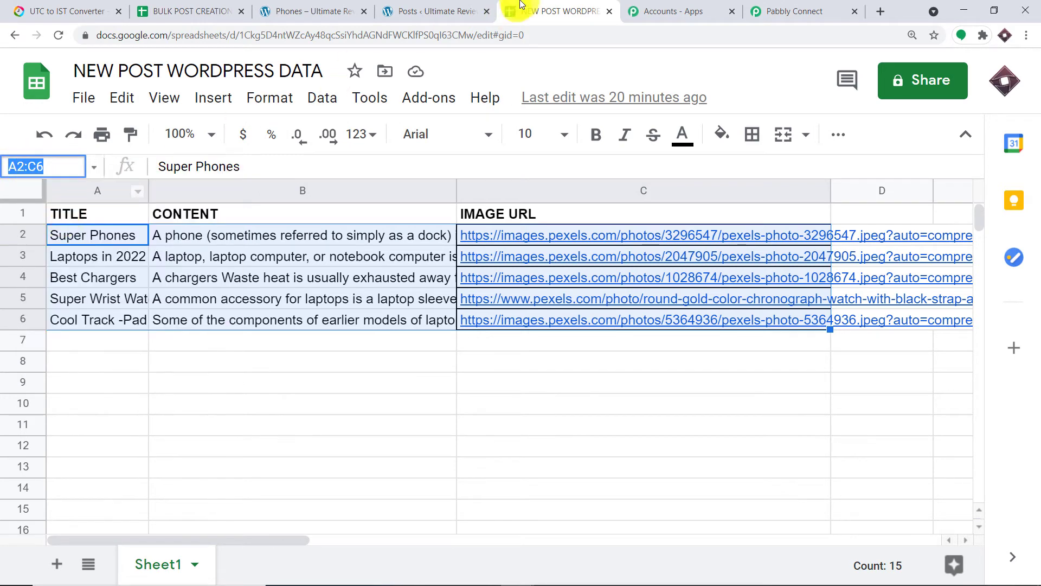
- Back in Pabbly Connect, enter A2:C6 as the range for Get Row(s), then save and send a test request
{"action": "left_click", "coordinate": [781, 10]}
{"action": "left_click", "coordinate": [268, 350]}
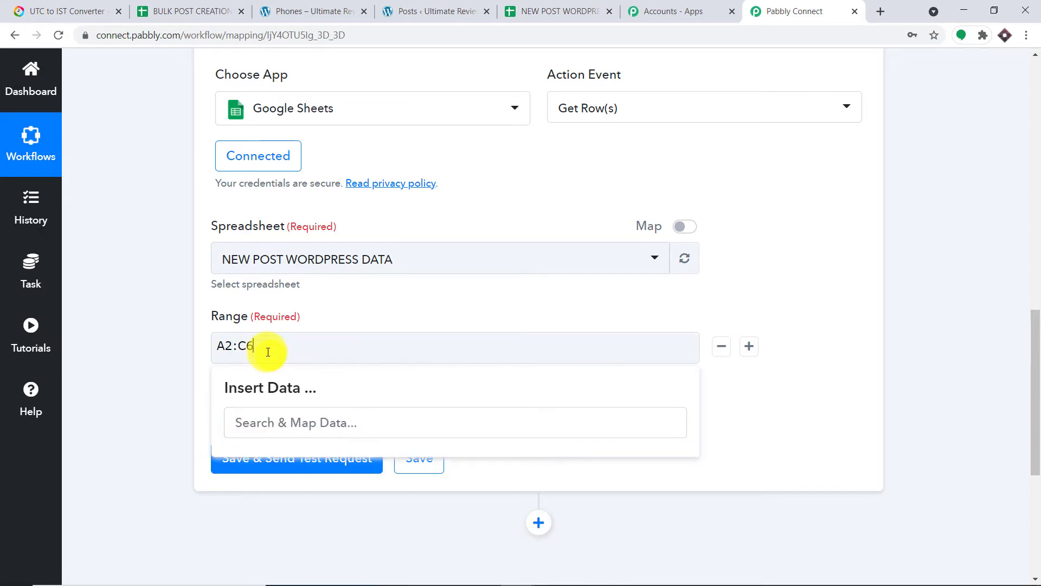
{"action": "left_click", "coordinate": [850, 187]}
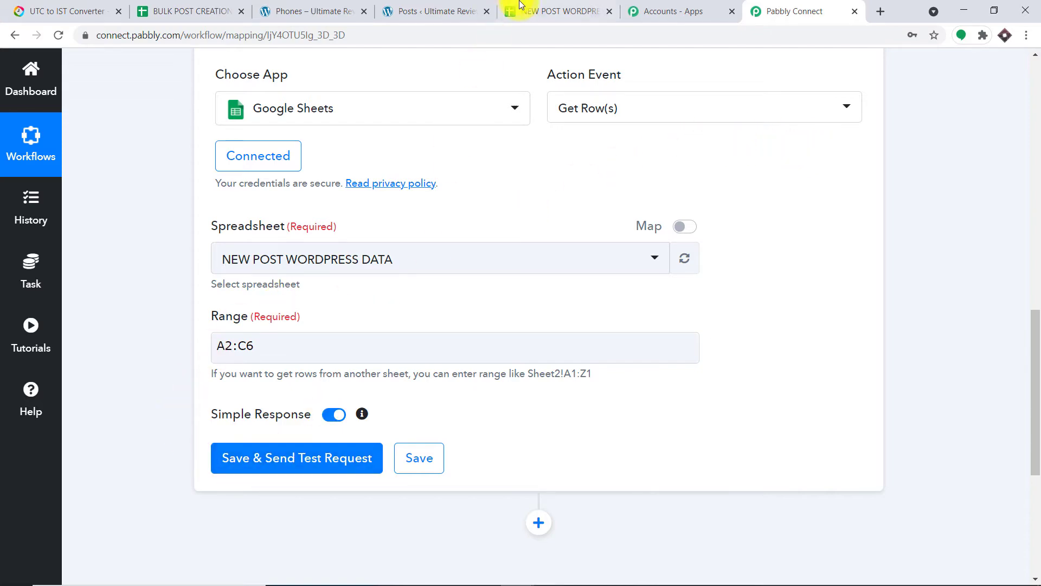
{"action": "key", "text": "ctrl+5"}
{"action": "left_click", "coordinate": [822, 5]}
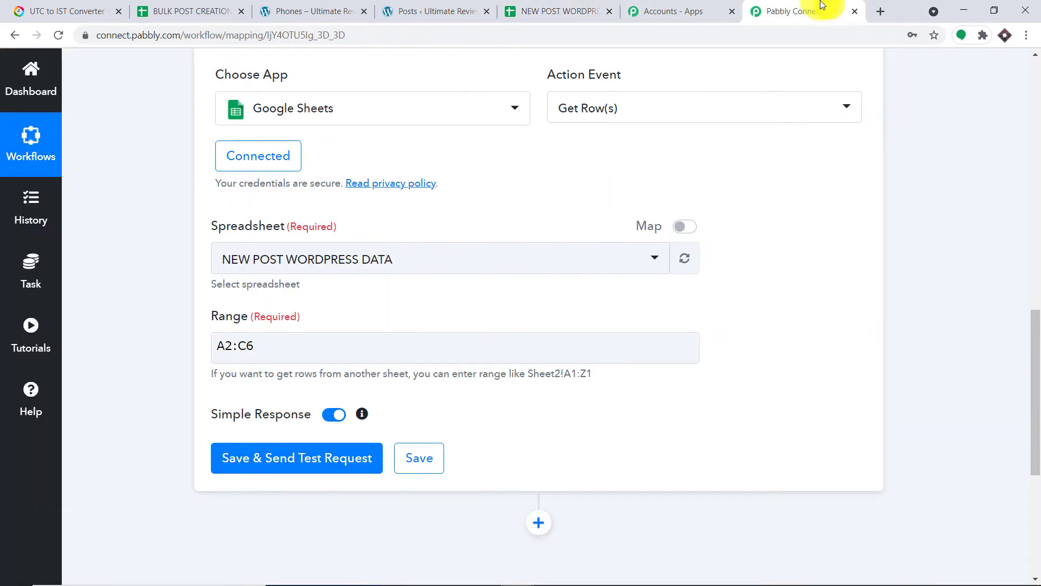
{"action": "left_click", "coordinate": [329, 456]}
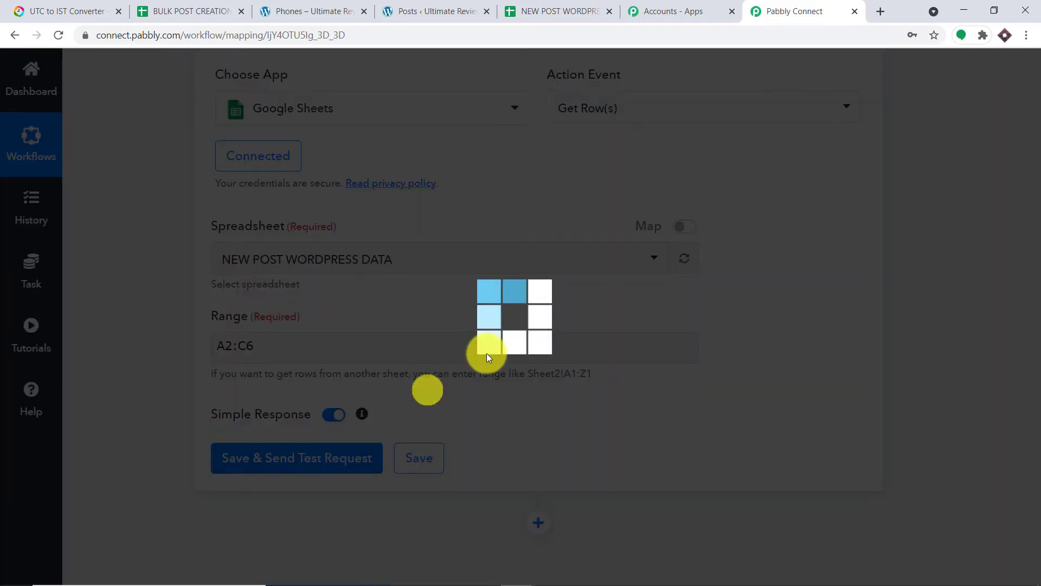
- Examine the received response's title and content values for the first post, comparing them with the spreadsheet rows
{"action": "scroll", "coordinate": [694, 271], "scroll_direction": "down", "scroll_amount": 3}
{"action": "scroll", "coordinate": [708, 293], "scroll_direction": "down", "scroll_amount": 2}
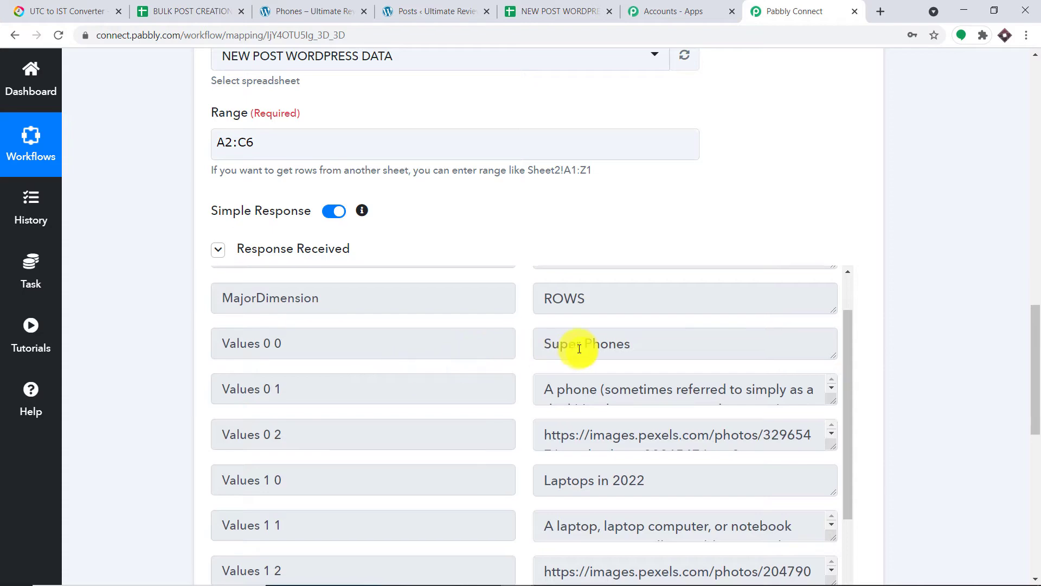
{"action": "scroll", "coordinate": [577, 347], "scroll_direction": "up", "scroll_amount": 2}
{"action": "left_click", "coordinate": [498, 7]}
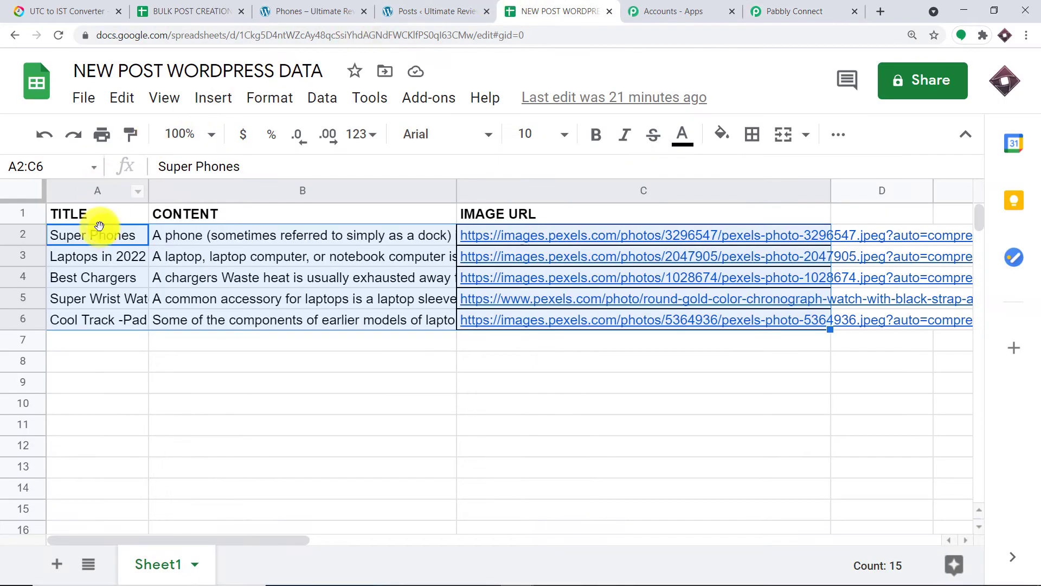
{"action": "left_click", "coordinate": [776, 10]}
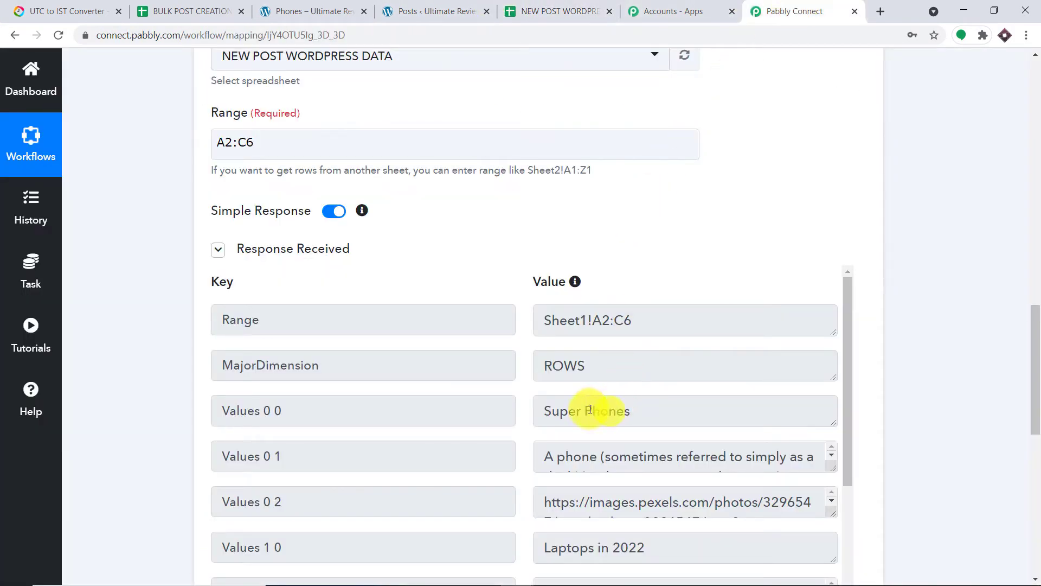
{"action": "triple_click", "coordinate": [563, 411]}
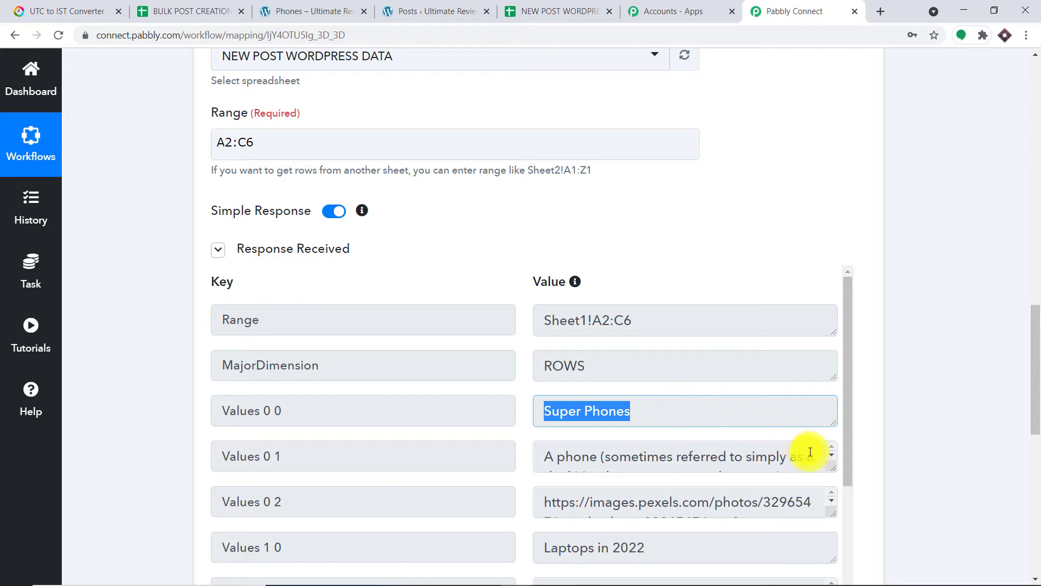
{"action": "left_click_drag", "start_coordinate": [833, 468], "coordinate": [837, 576]}
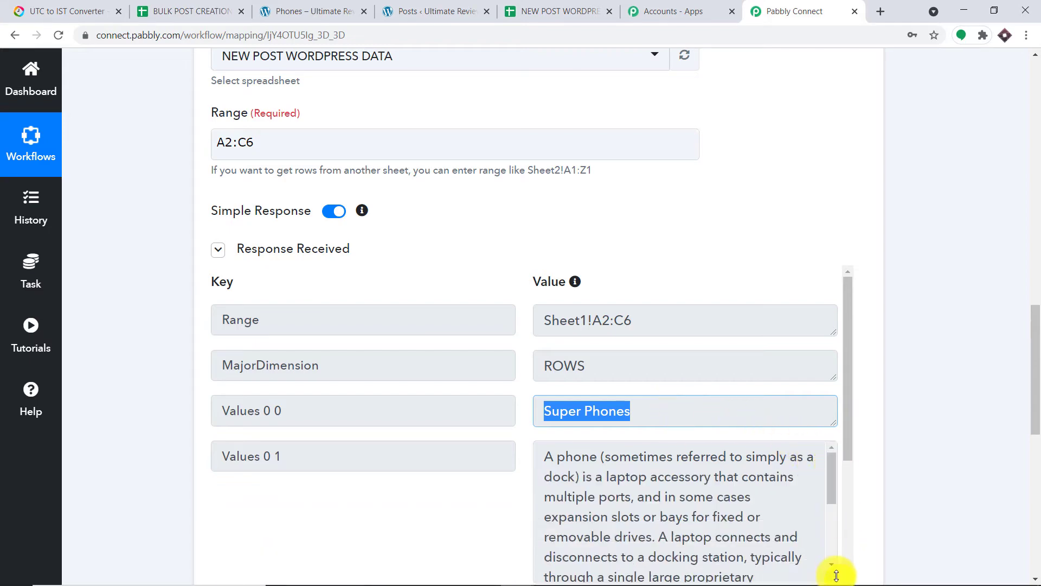
- Compare the remaining response values, from Laptops in 2022 to Cool Track -Pad, with the matching rows of the NEW POST WORDPRESS DATA spreadsheet
{"action": "scroll", "coordinate": [1023, 339], "scroll_direction": "down", "scroll_amount": 5}
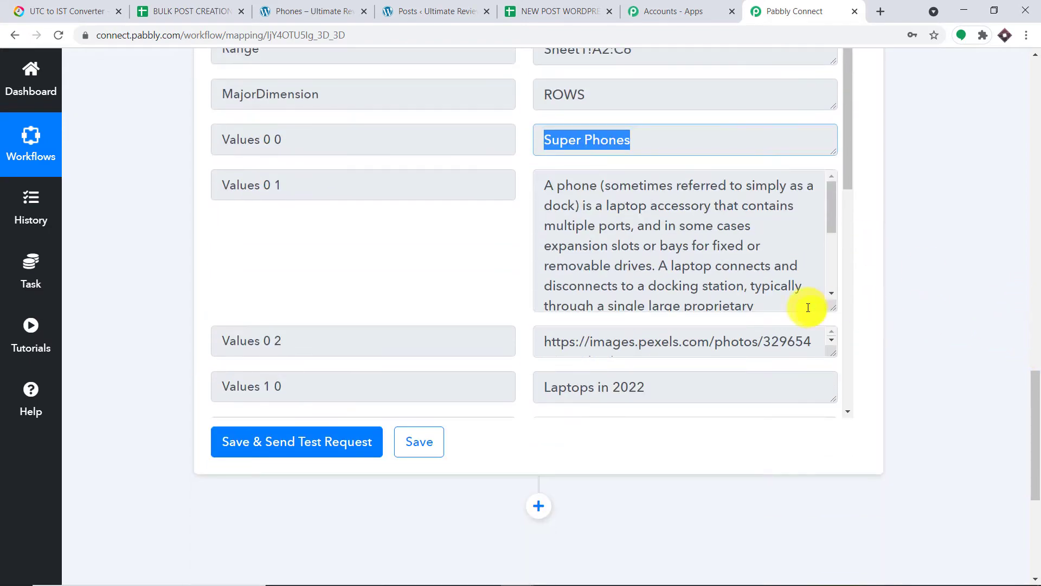
{"action": "scroll", "coordinate": [843, 212], "scroll_direction": "down", "scroll_amount": 5}
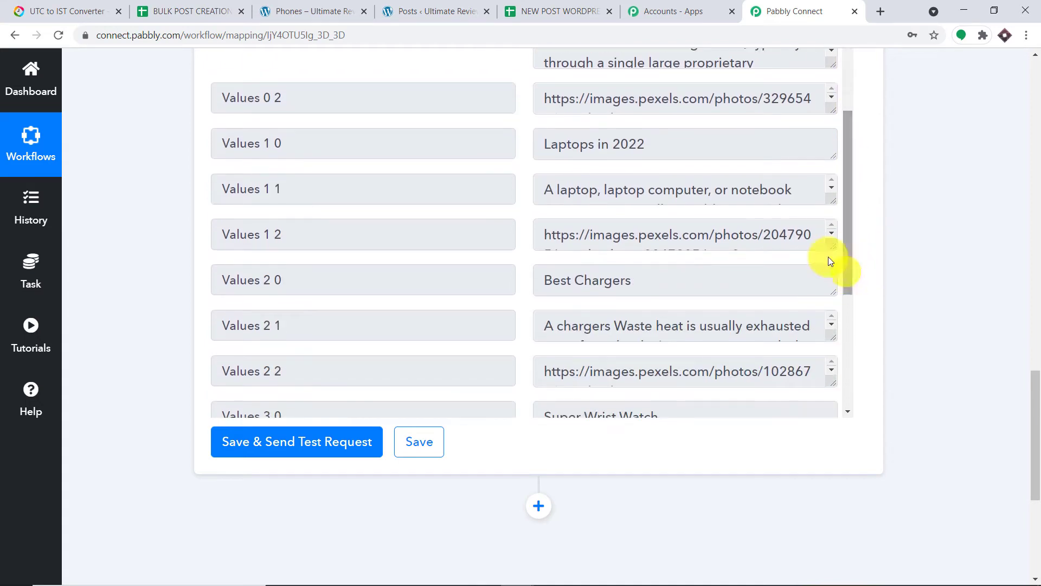
{"action": "left_click_drag", "start_coordinate": [544, 140], "coordinate": [674, 145]}
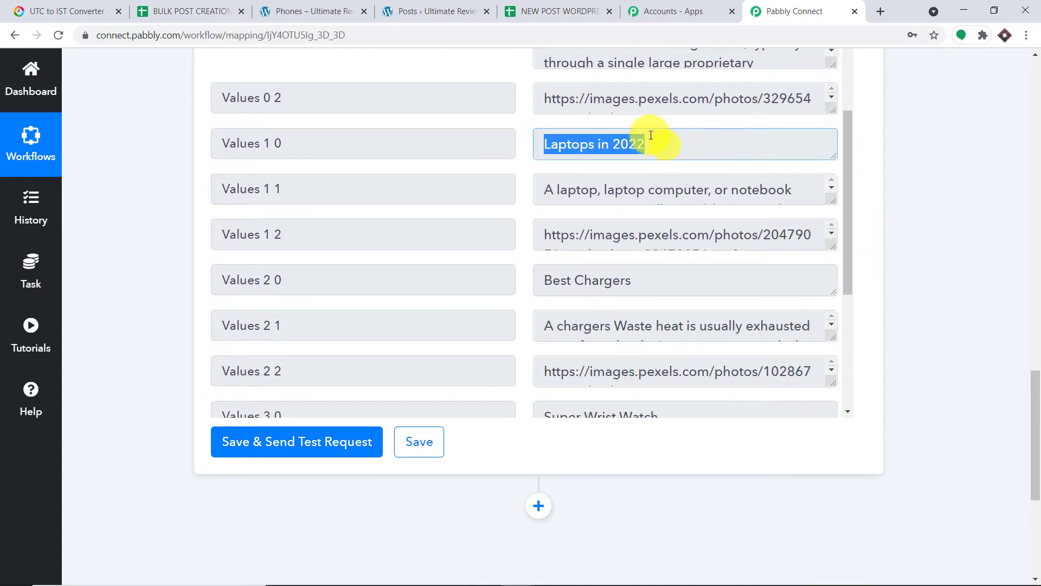
{"action": "left_click", "coordinate": [539, 10]}
{"action": "left_click", "coordinate": [103, 256]}
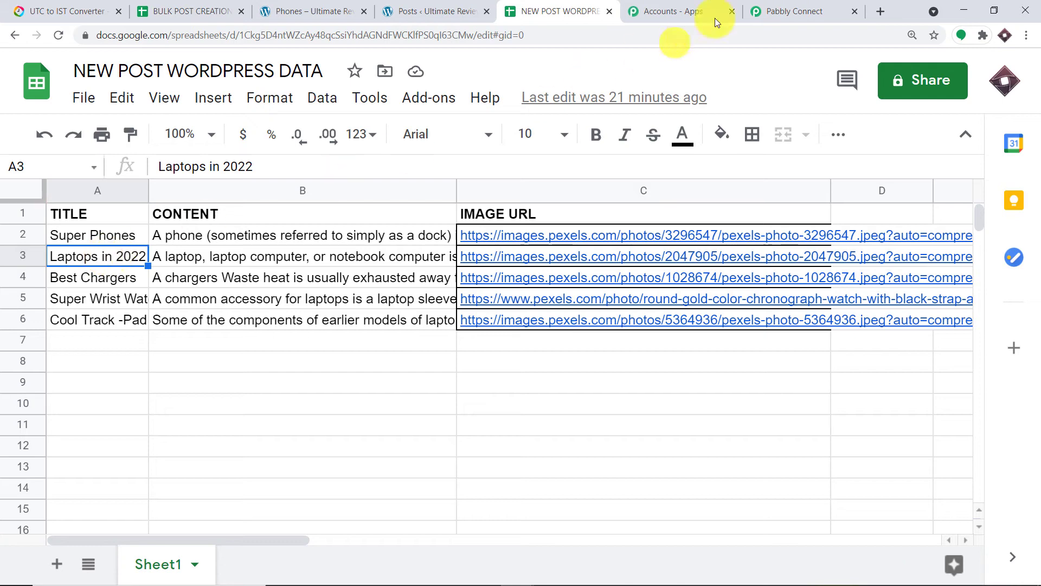
{"action": "left_click", "coordinate": [800, 11]}
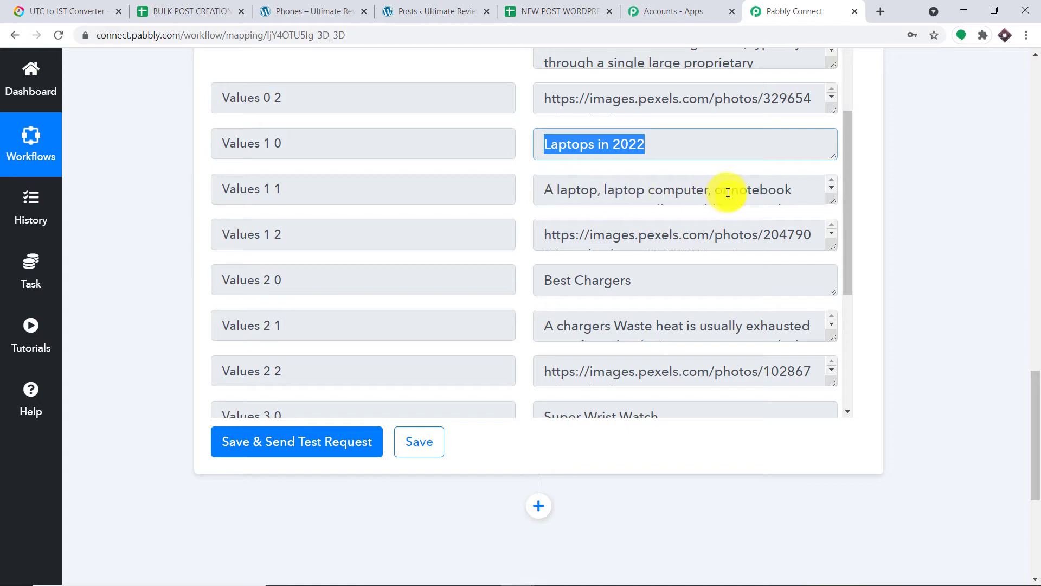
{"action": "left_click", "coordinate": [558, 11]}
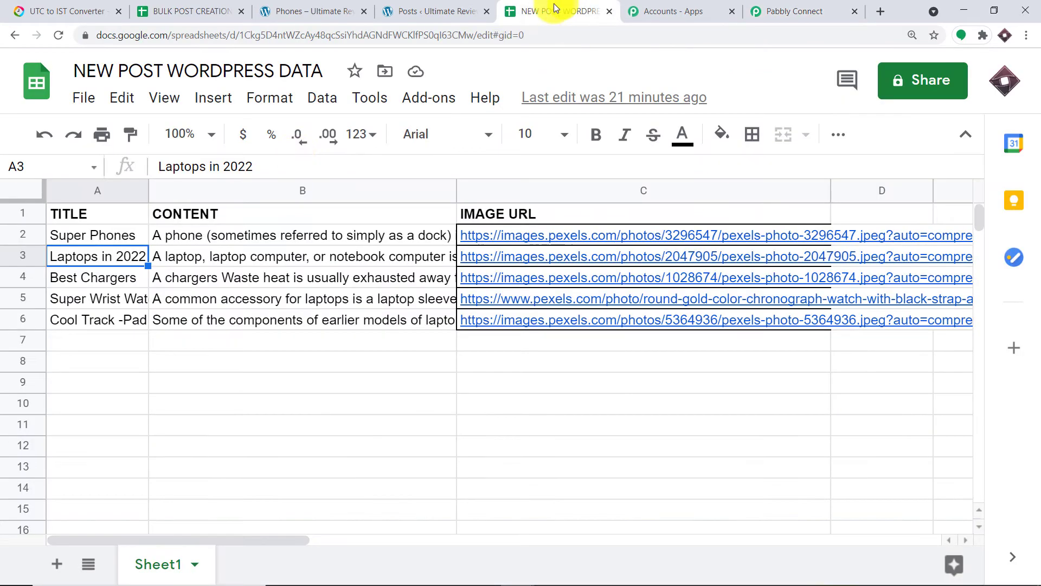
{"action": "left_click", "coordinate": [103, 319]}
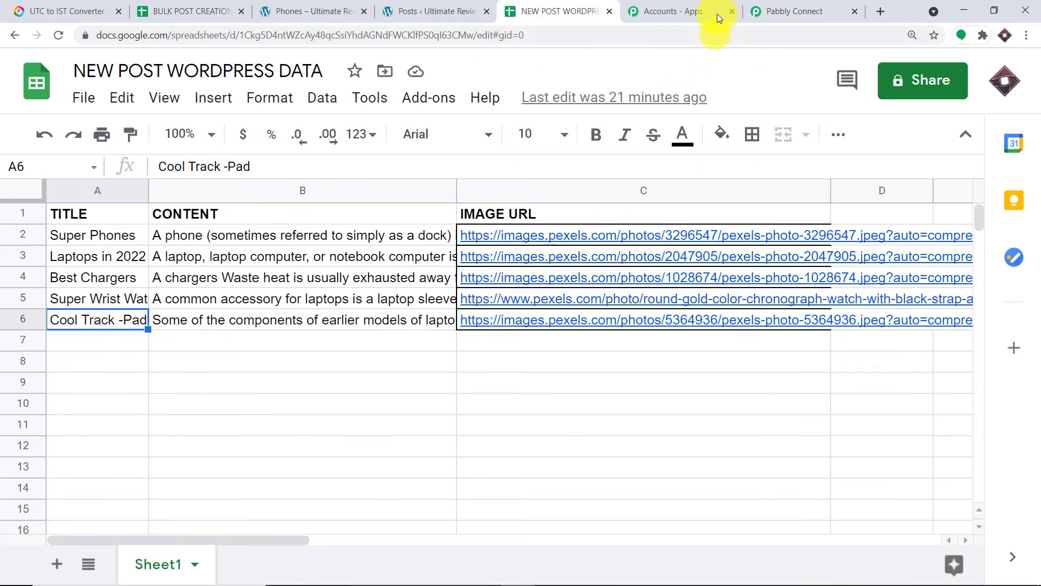
{"action": "left_click", "coordinate": [777, 10]}
{"action": "scroll", "coordinate": [748, 194], "scroll_direction": "down", "scroll_amount": 5}
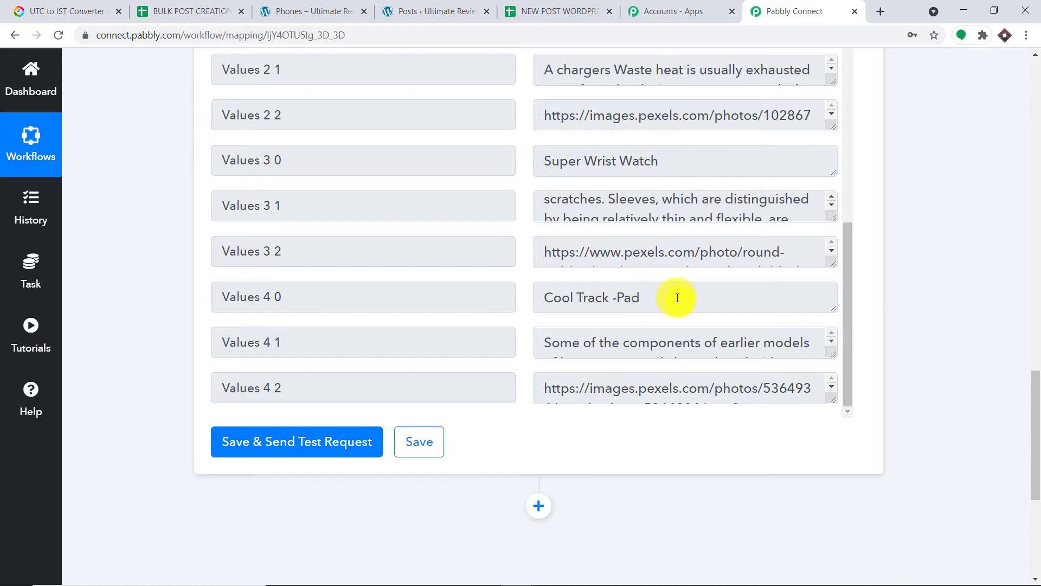
{"action": "left_click", "coordinate": [561, 11]}
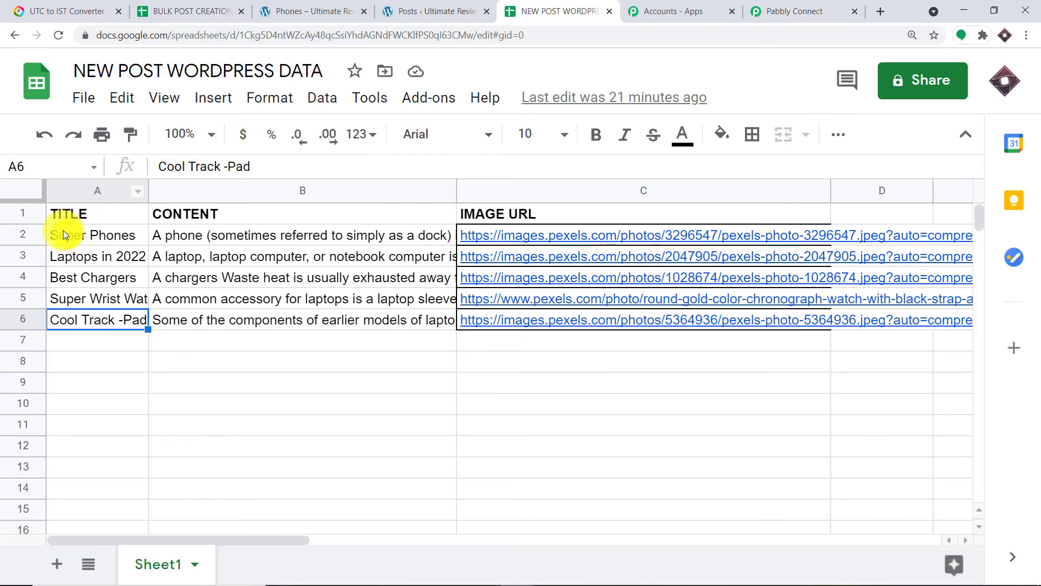
{"action": "left_click", "coordinate": [770, 12]}
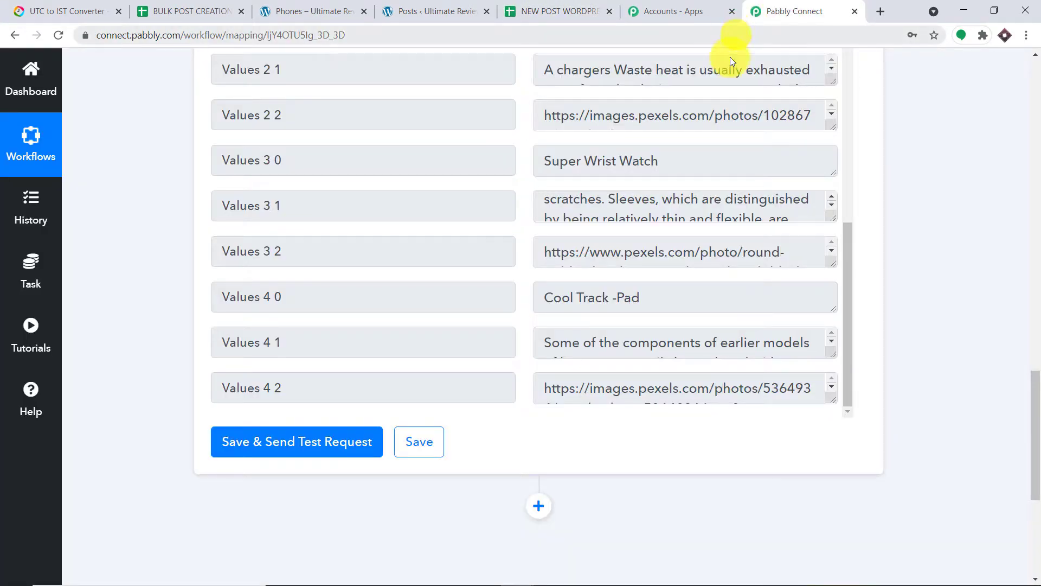
- Review the Get Row(s) response from the range entry onward, checking how each post's title, content and image URL is listed separately
{"action": "left_click", "coordinate": [1034, 221]}
{"action": "left_click_drag", "start_coordinate": [1033, 263], "coordinate": [1038, 328]}
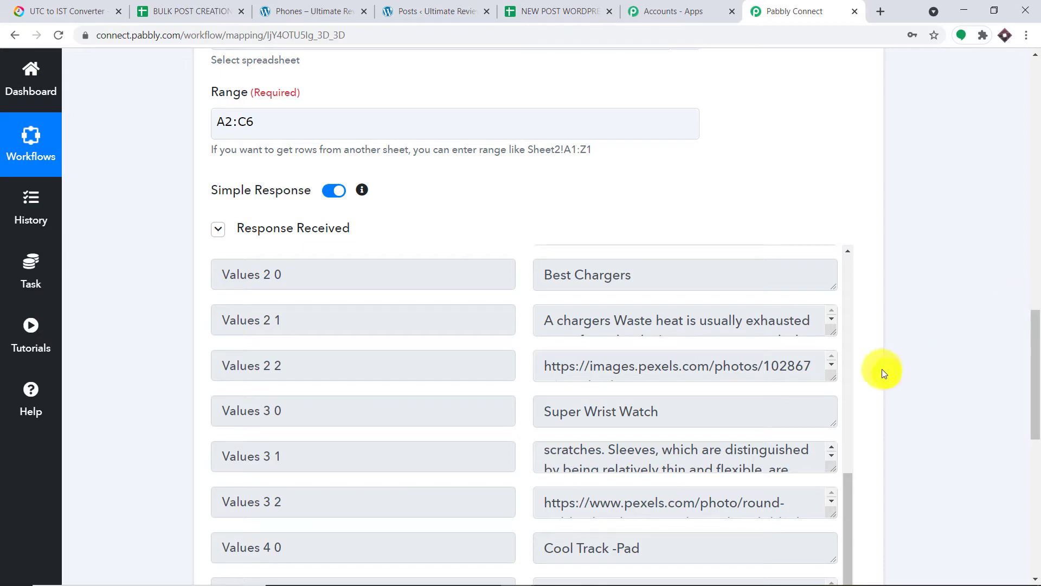
{"action": "scroll", "coordinate": [882, 369], "scroll_direction": "up", "scroll_amount": 3}
{"action": "scroll", "coordinate": [847, 431], "scroll_direction": "up", "scroll_amount": 6}
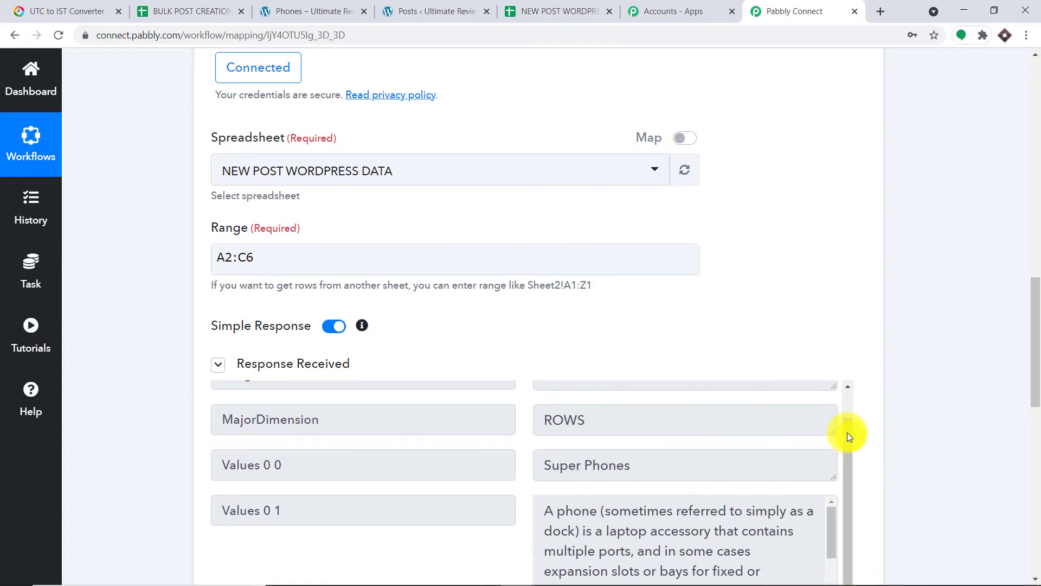
{"action": "scroll", "coordinate": [847, 432], "scroll_direction": "up", "scroll_amount": 3}
{"action": "scroll", "coordinate": [1038, 362], "scroll_direction": "down", "scroll_amount": 3}
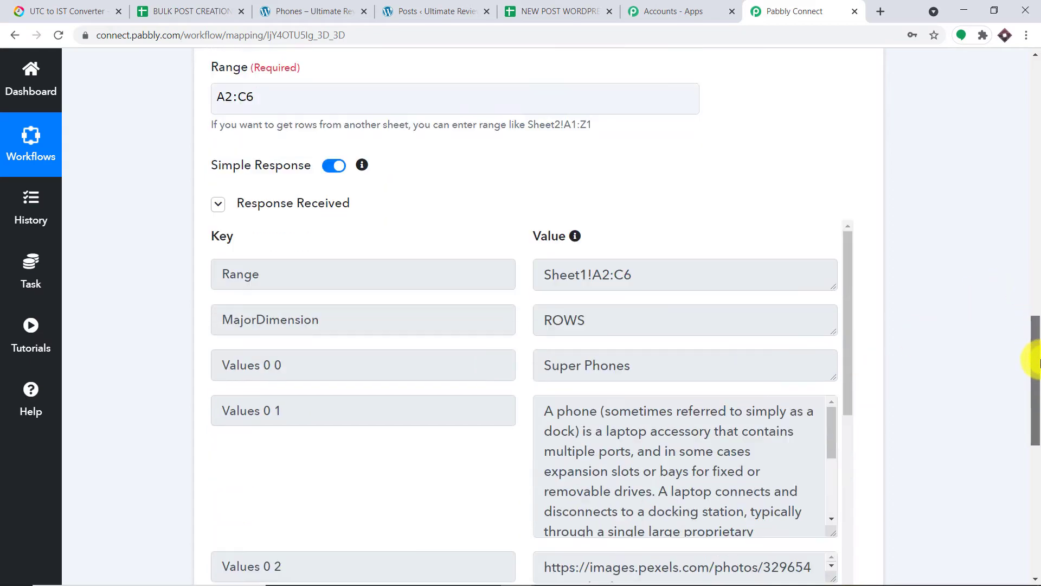
{"action": "scroll", "coordinate": [1038, 362], "scroll_direction": "down", "scroll_amount": 3}
{"action": "left_click_drag", "start_coordinate": [649, 221], "coordinate": [544, 216]}
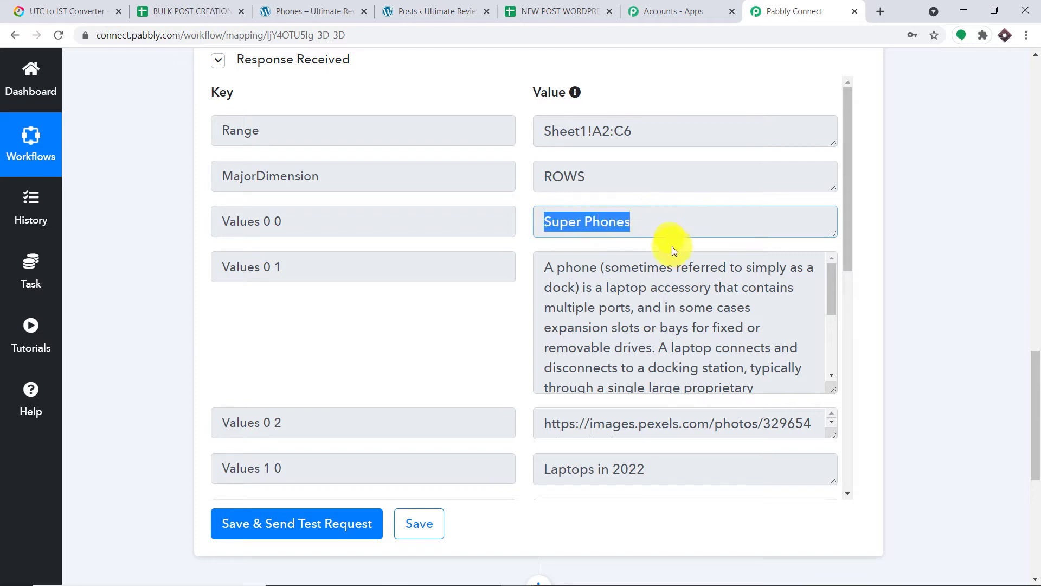
{"action": "scroll", "coordinate": [660, 319], "scroll_direction": "down", "scroll_amount": 3}
{"action": "scroll", "coordinate": [745, 386], "scroll_direction": "down", "scroll_amount": 2}
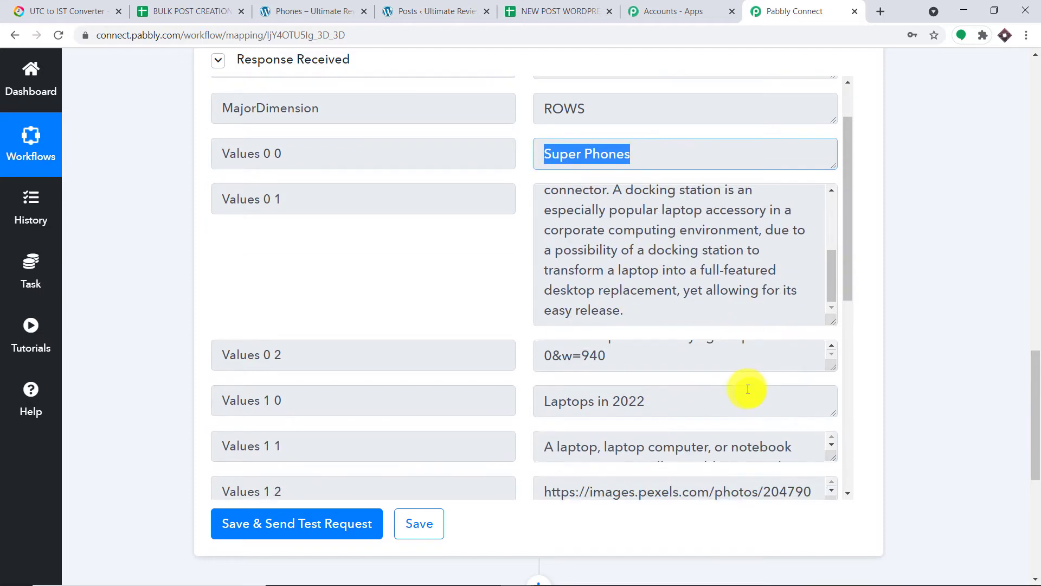
{"action": "scroll", "coordinate": [734, 365], "scroll_direction": "up", "scroll_amount": 3}
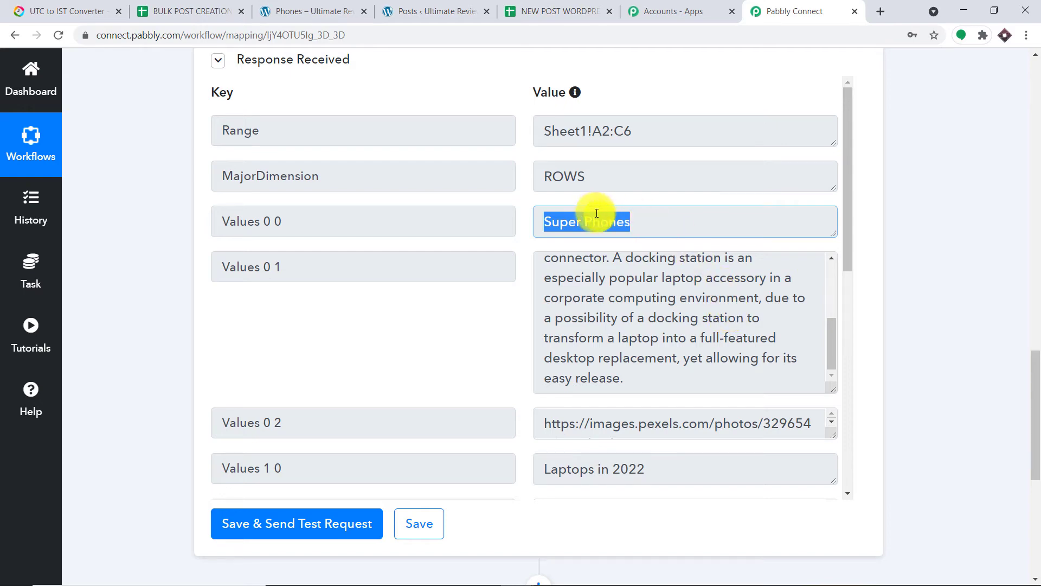
- Switch to the NEW POST WORDPRESS DATA spreadsheet and check the title, content and image URL of individual post rows as complete sets
{"action": "left_click", "coordinate": [561, 11]}
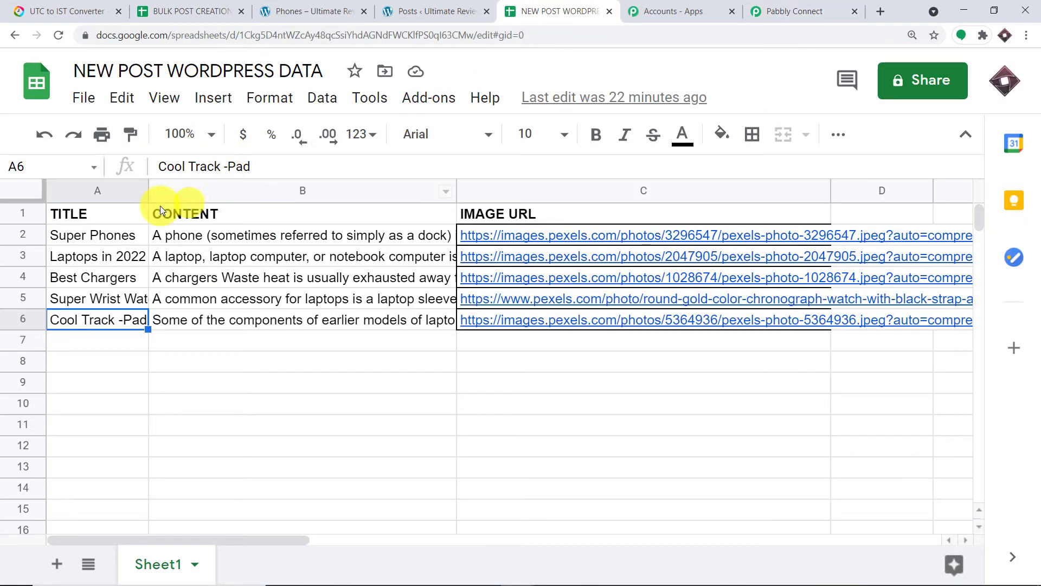
{"action": "left_click_drag", "start_coordinate": [64, 237], "coordinate": [623, 241]}
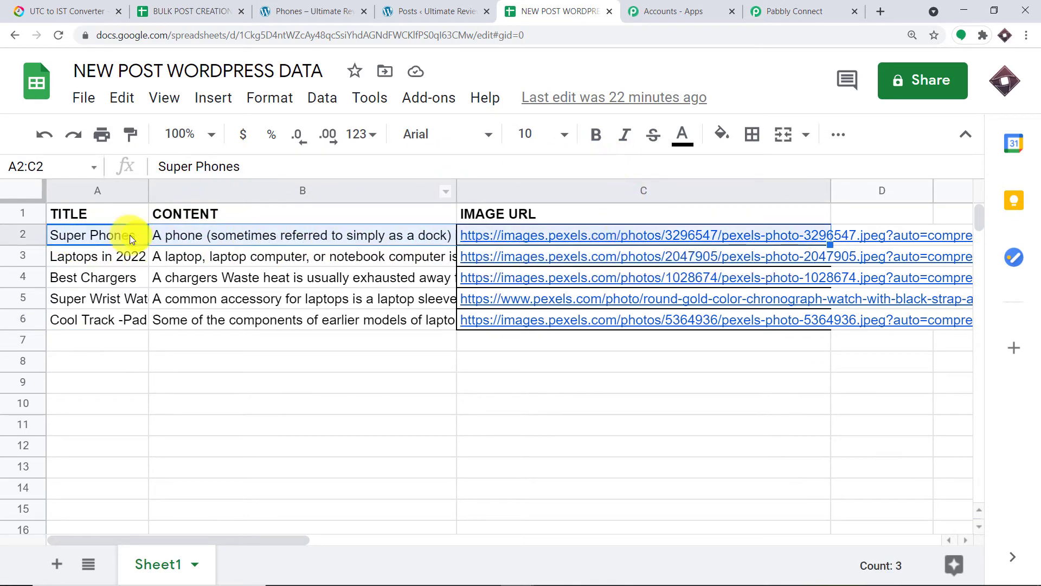
{"action": "left_click_drag", "start_coordinate": [60, 258], "coordinate": [535, 253]}
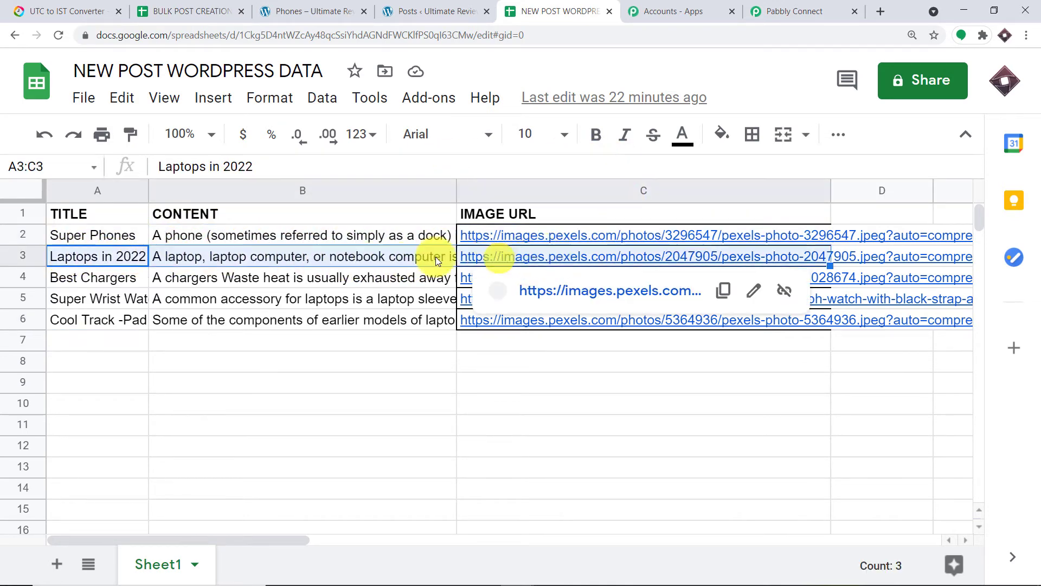
{"action": "left_click_drag", "start_coordinate": [44, 322], "coordinate": [144, 326]}
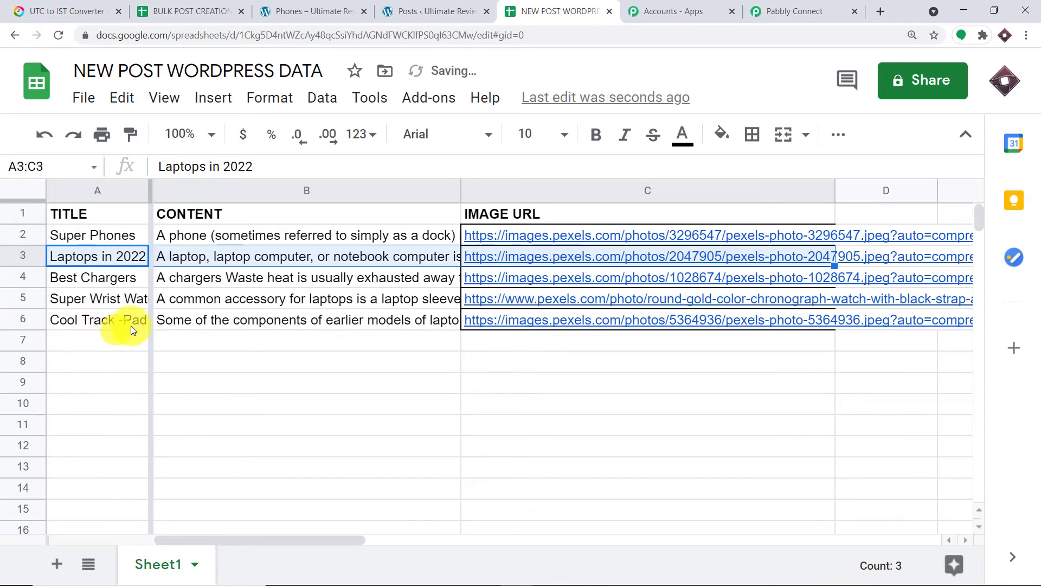
{"action": "left_click", "coordinate": [68, 324]}
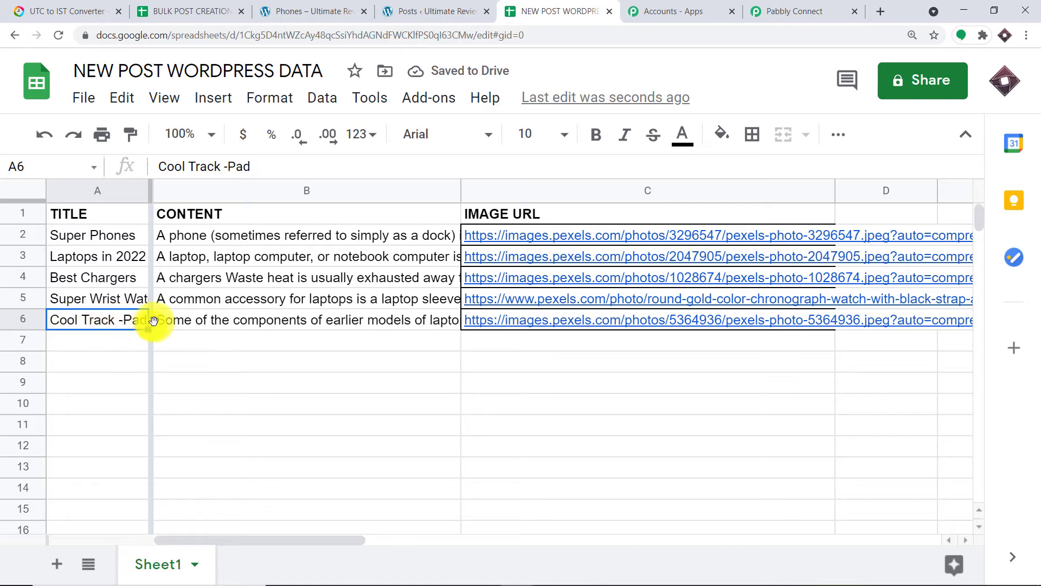
- Back in Pabbly Connect, turn off Simple Response for the Get Row(s) step, then save and send a new test request
{"action": "left_click", "coordinate": [754, 11]}
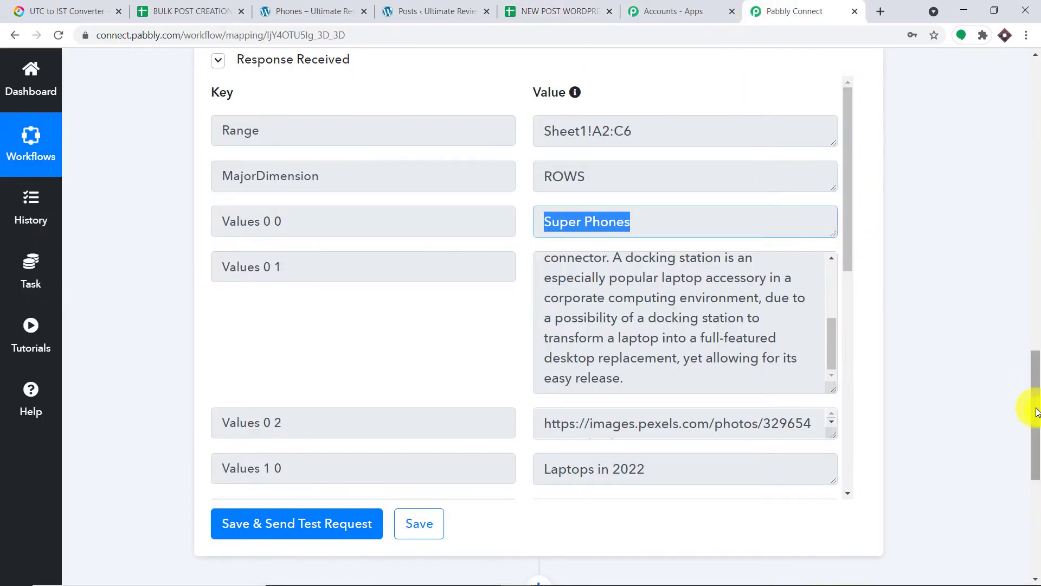
{"action": "left_click_drag", "start_coordinate": [1030, 414], "coordinate": [1025, 362]}
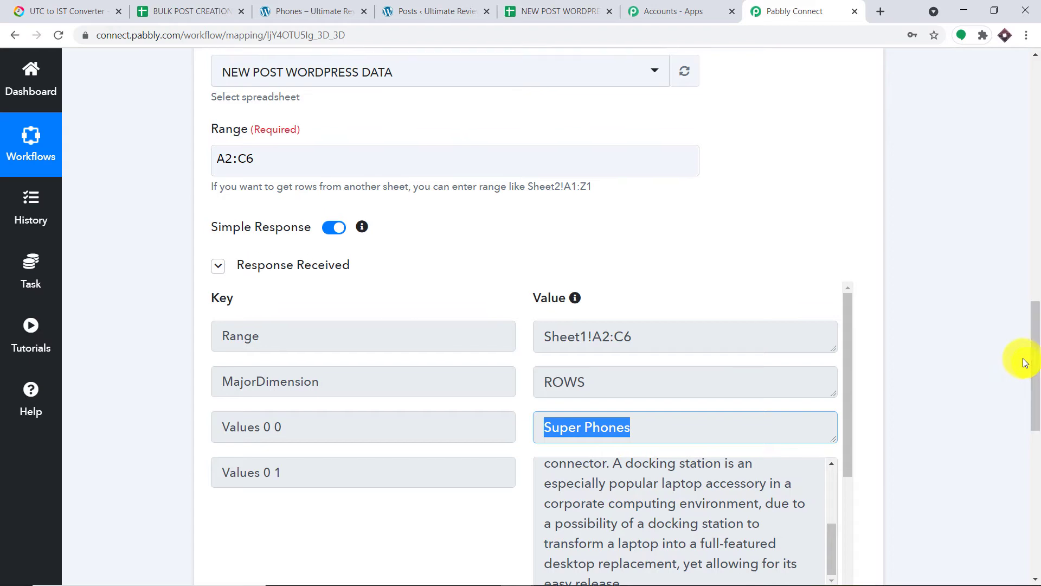
{"action": "left_click", "coordinate": [330, 232]}
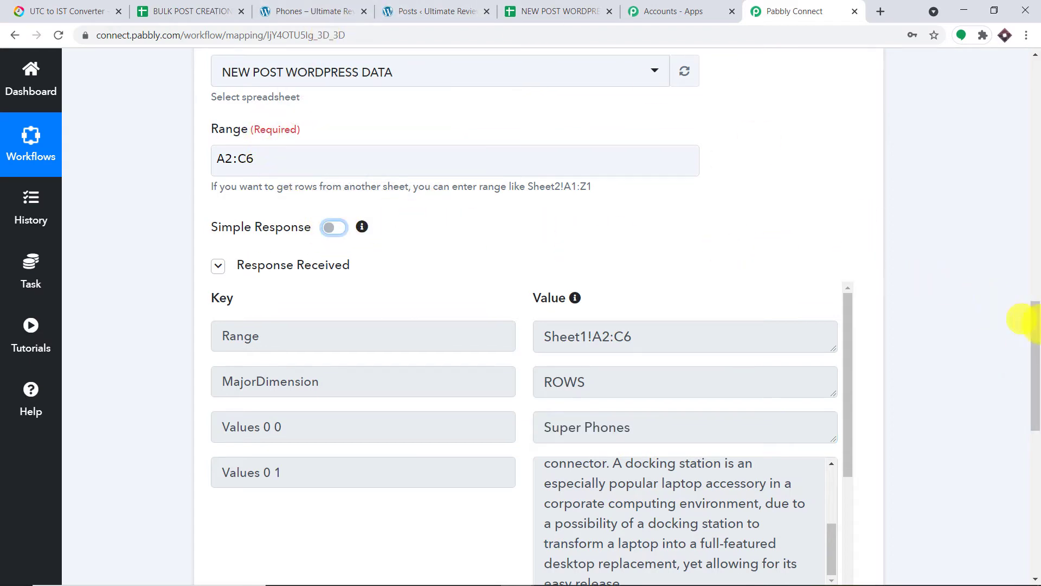
{"action": "left_click_drag", "start_coordinate": [1027, 325], "coordinate": [1034, 408]}
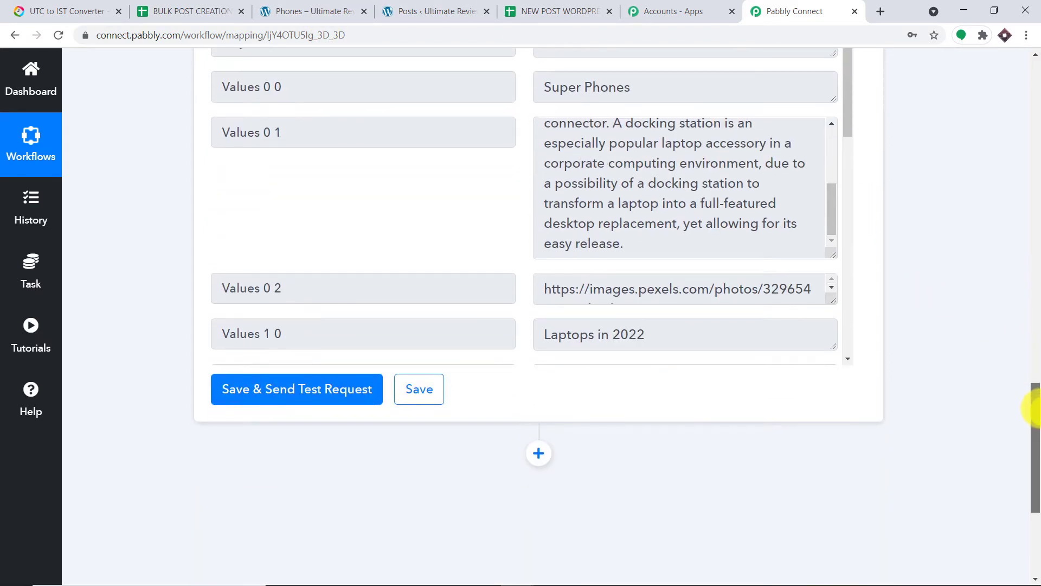
{"action": "left_click", "coordinate": [339, 401]}
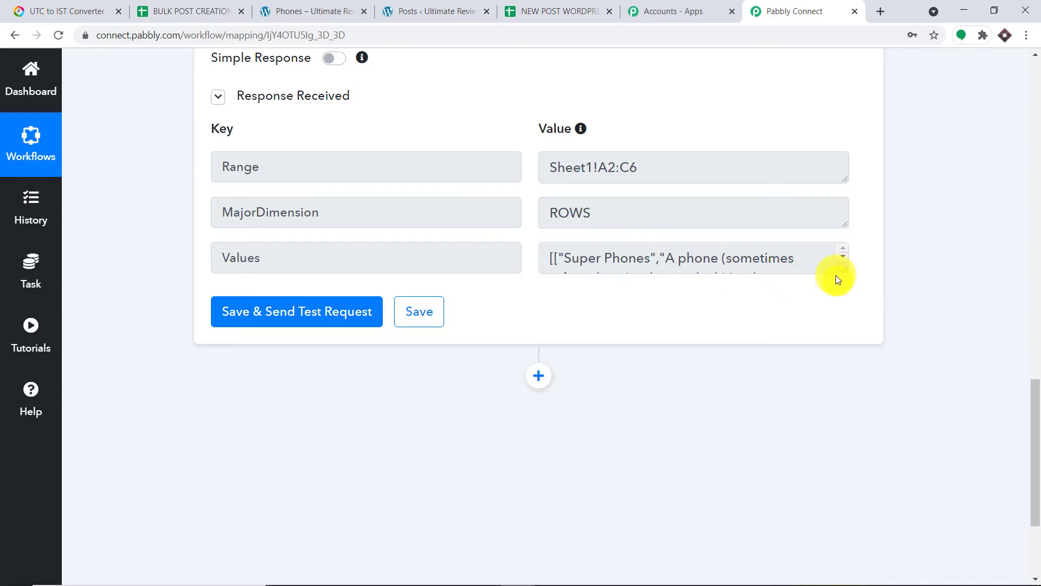
- Enlarge the Values field of the new response and read through its combined row data, checking it against the spreadsheet
{"action": "left_click_drag", "start_coordinate": [837, 270], "coordinate": [800, 551]}
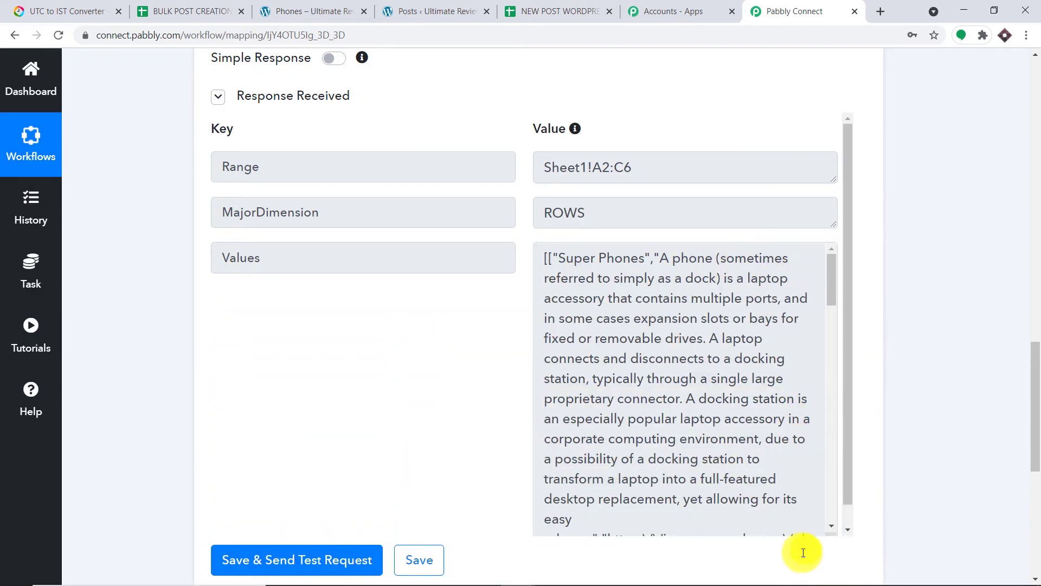
{"action": "scroll", "coordinate": [665, 309], "scroll_direction": "down", "scroll_amount": 3}
{"action": "scroll", "coordinate": [665, 308], "scroll_direction": "down", "scroll_amount": 10}
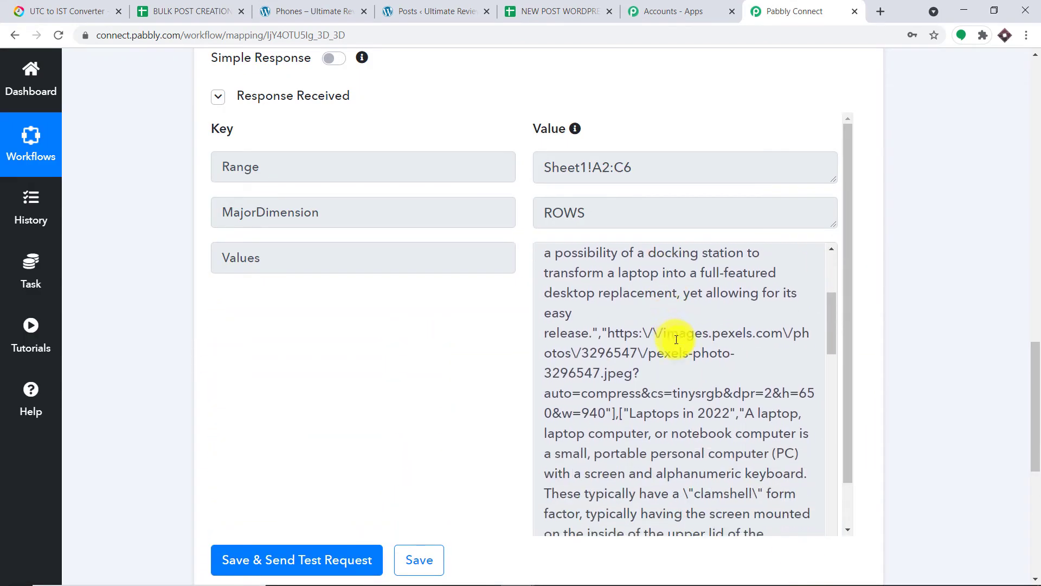
{"action": "scroll", "coordinate": [685, 374], "scroll_direction": "down", "scroll_amount": 8}
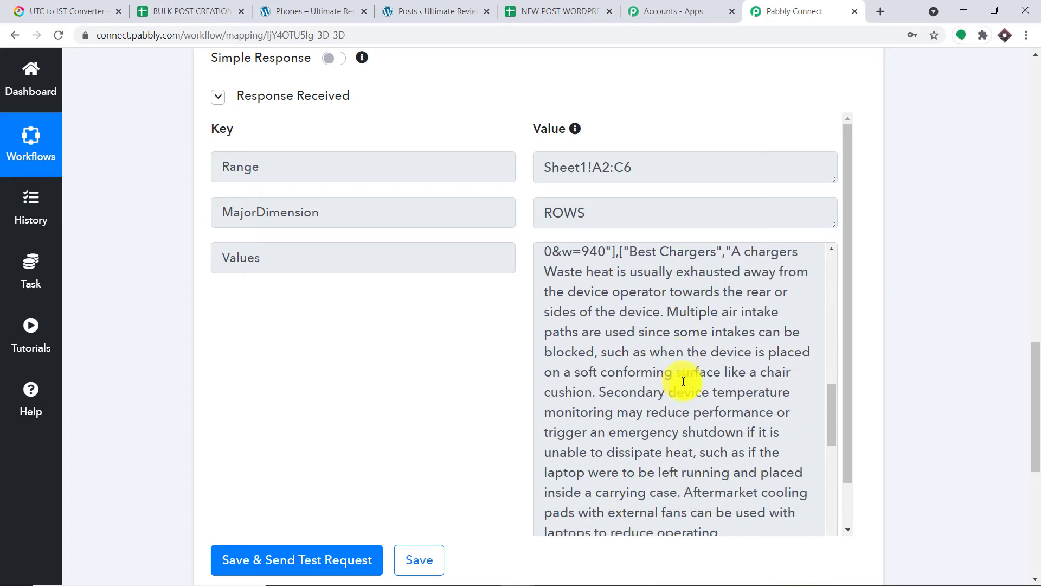
{"action": "left_click", "coordinate": [559, 11]}
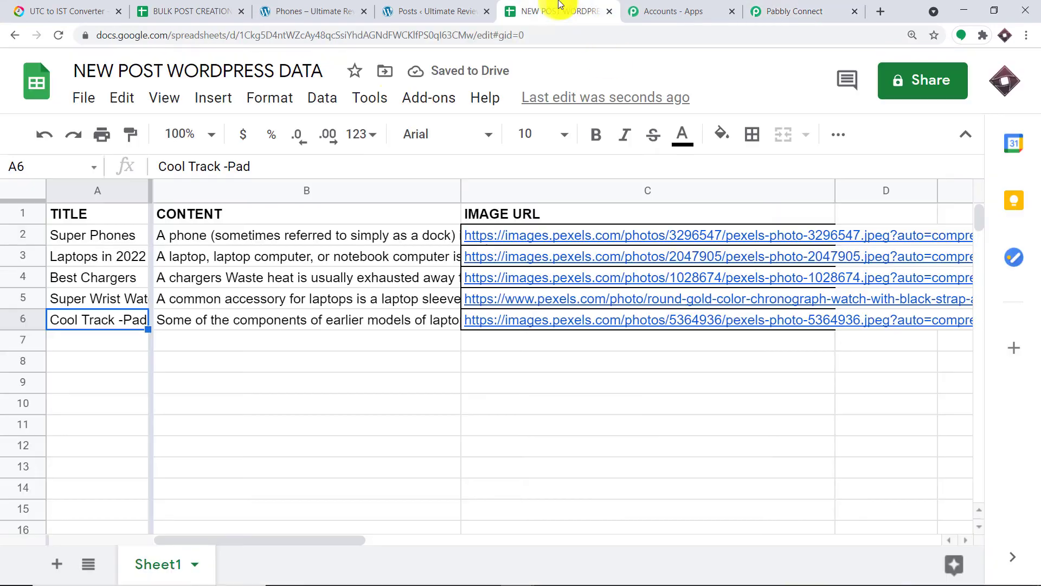
{"action": "left_click", "coordinate": [794, 11]}
{"action": "scroll", "coordinate": [675, 335], "scroll_direction": "down", "scroll_amount": 1}
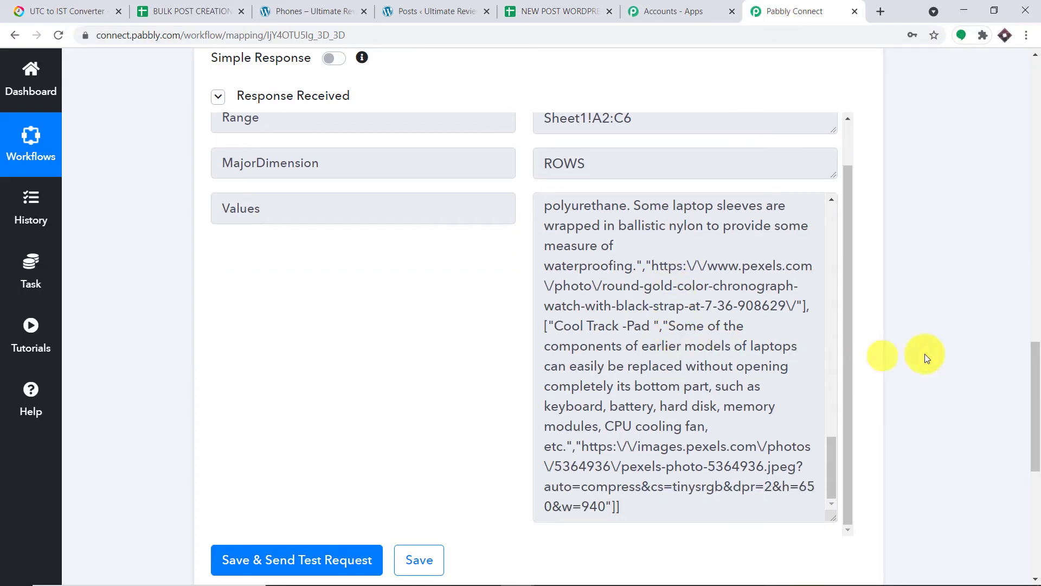
- Add a new action step below the Get Row(s) step and open its list of available apps
{"action": "left_click_drag", "start_coordinate": [1036, 372], "coordinate": [1037, 453]}
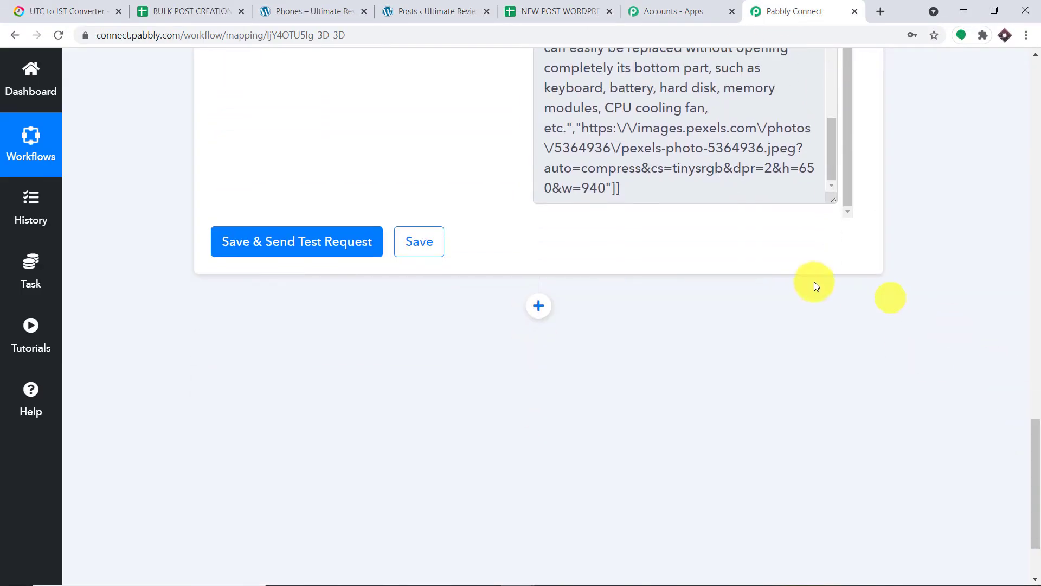
{"action": "left_click", "coordinate": [537, 308]}
{"action": "left_click", "coordinate": [530, 307]}
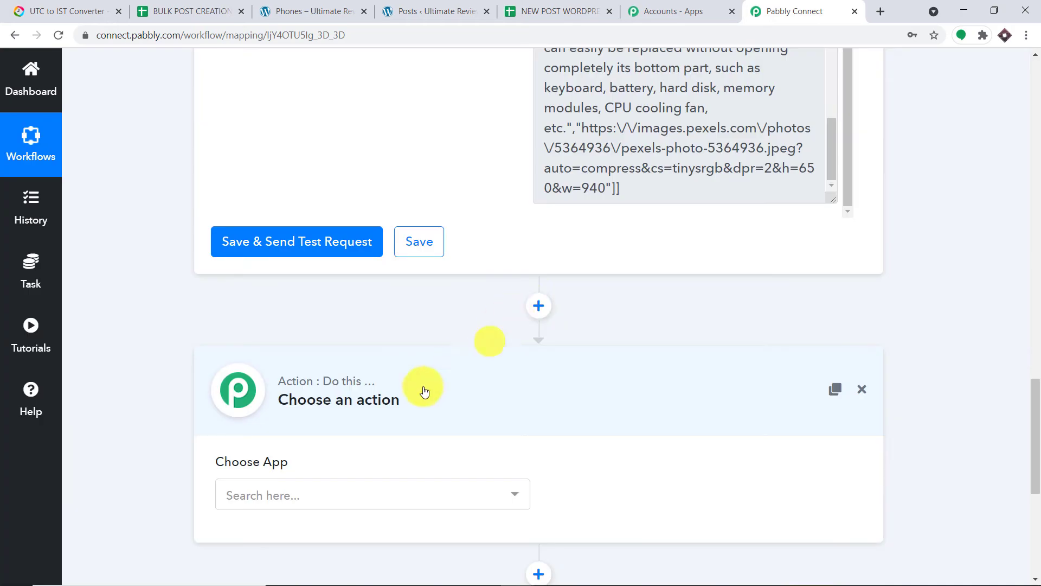
{"action": "scroll", "coordinate": [423, 369], "scroll_direction": "down", "scroll_amount": 3}
{"action": "left_click", "coordinate": [354, 292]}
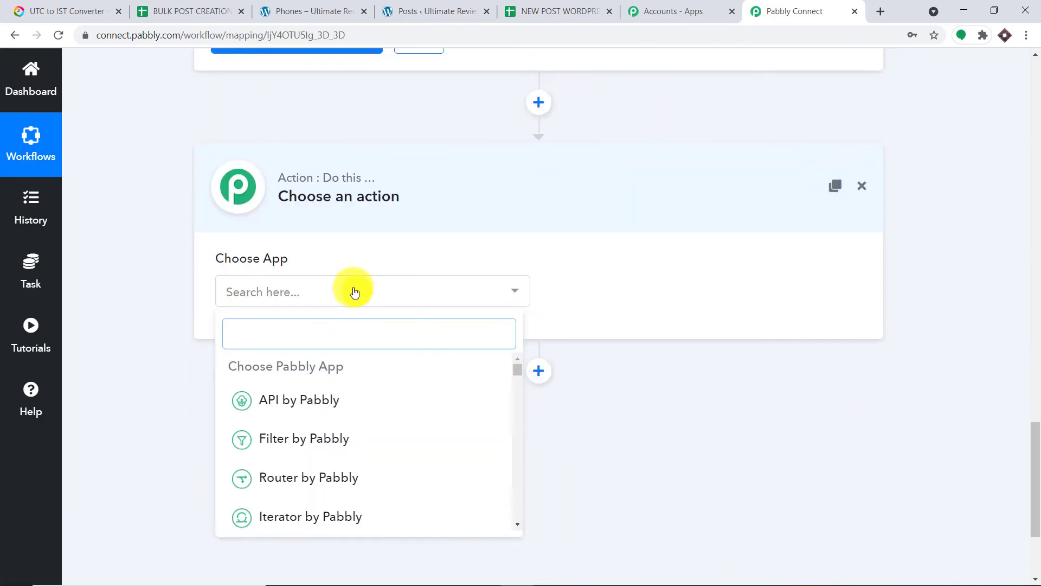
- Switch to the NEW POST WORDPRESS DATA spreadsheet and go through the post titles row by row, from Super Phones to Best Chargers
{"action": "left_click", "coordinate": [539, 11]}
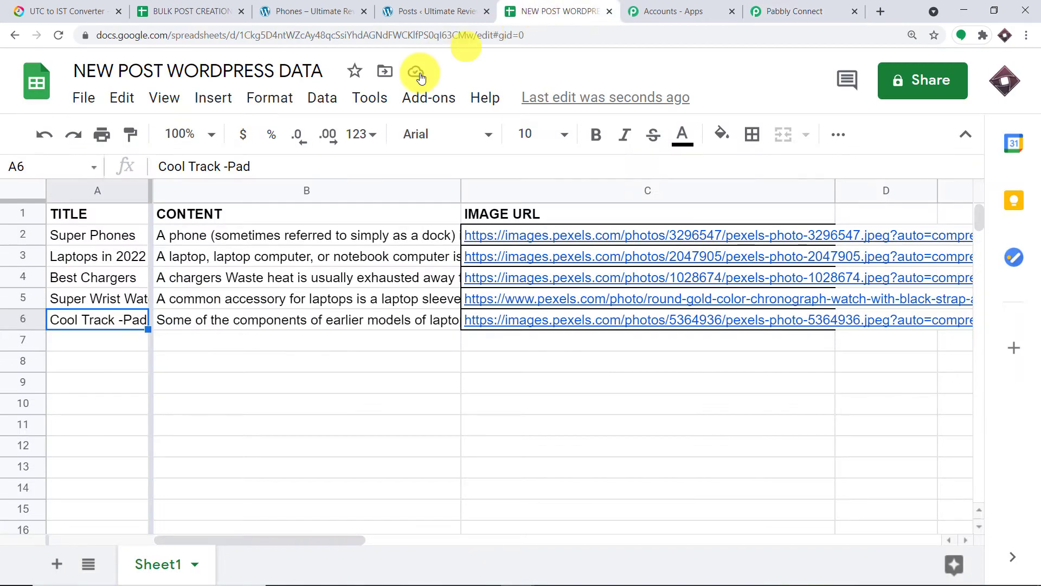
{"action": "left_click", "coordinate": [56, 234]}
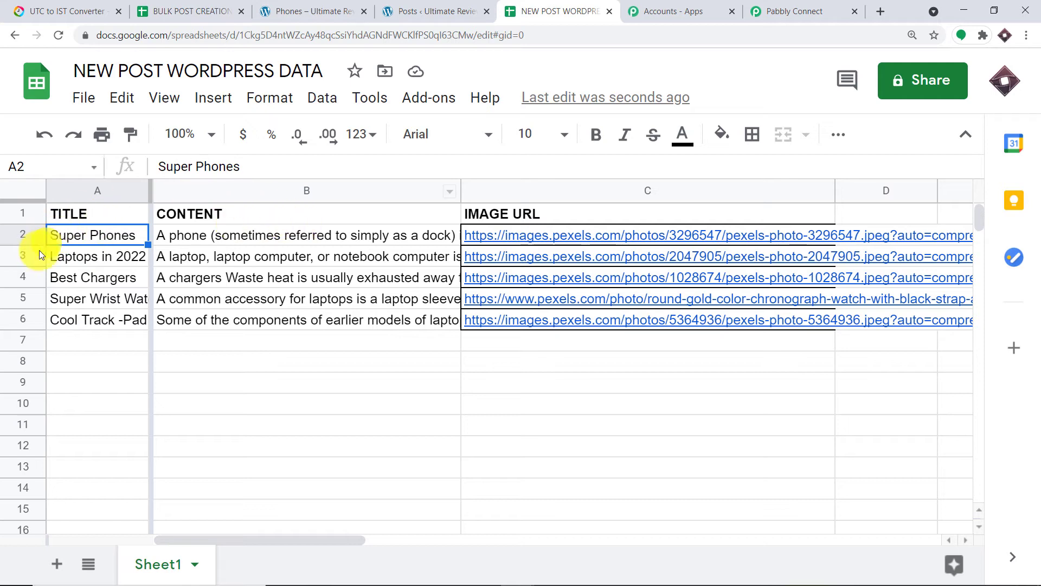
{"action": "left_click", "coordinate": [63, 262]}
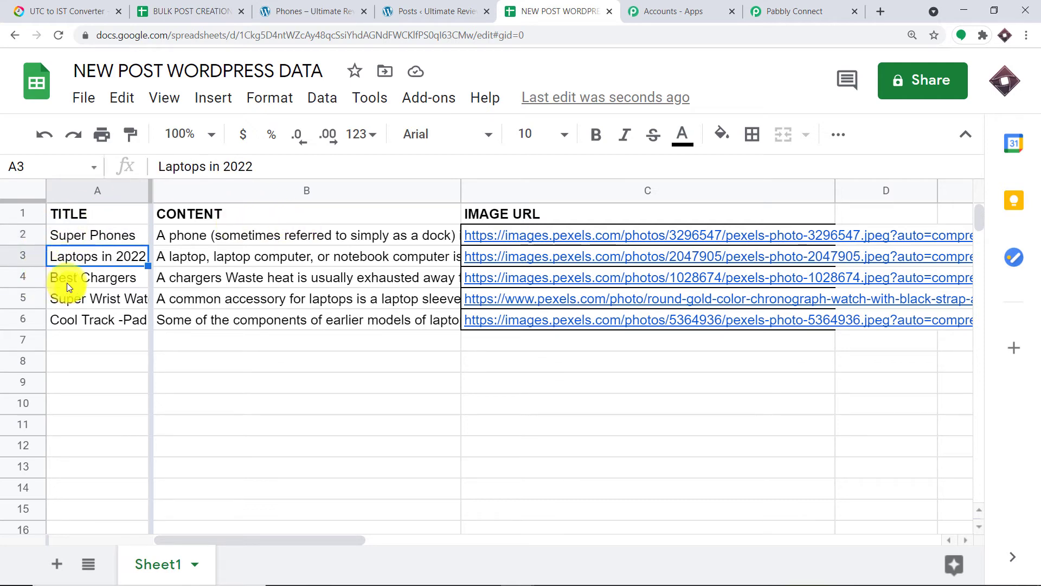
{"action": "left_click", "coordinate": [67, 281]}
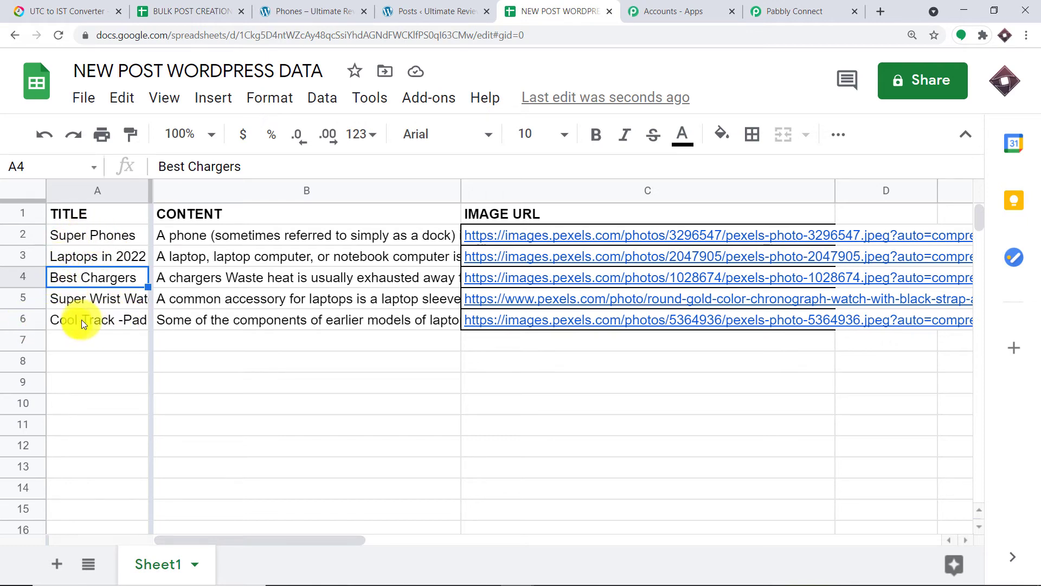
- Return to Pabbly Connect and choose Iterator by Pabbly as the app for the new action
{"action": "left_click", "coordinate": [779, 9]}
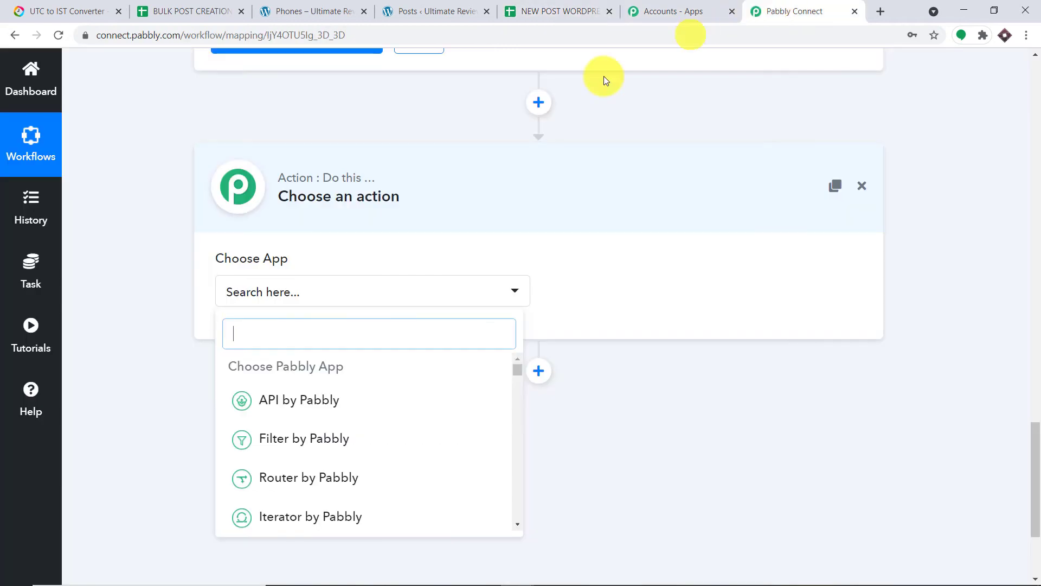
{"action": "type", "text": "iter"}
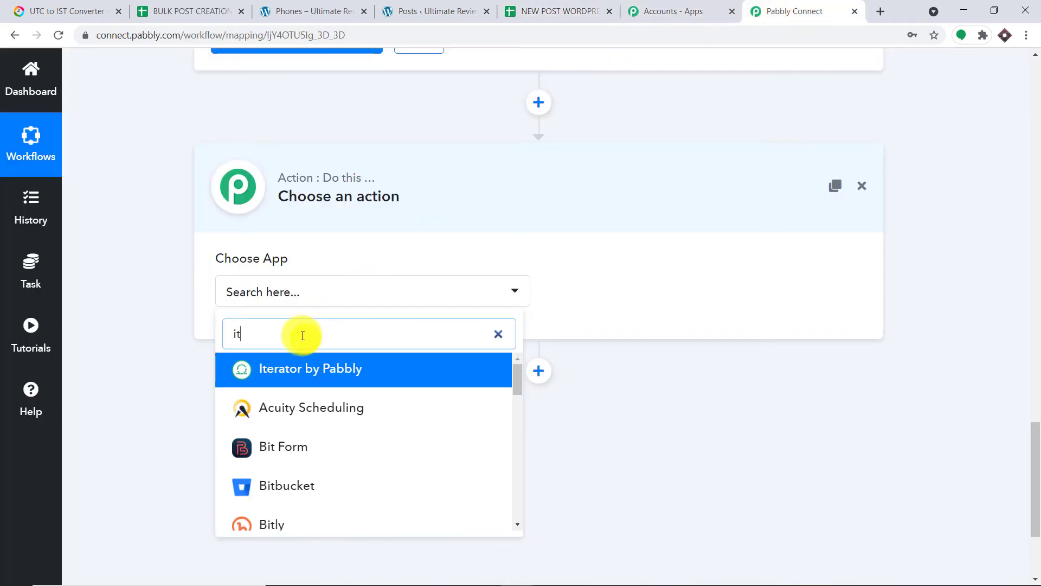
{"action": "left_click", "coordinate": [314, 366]}
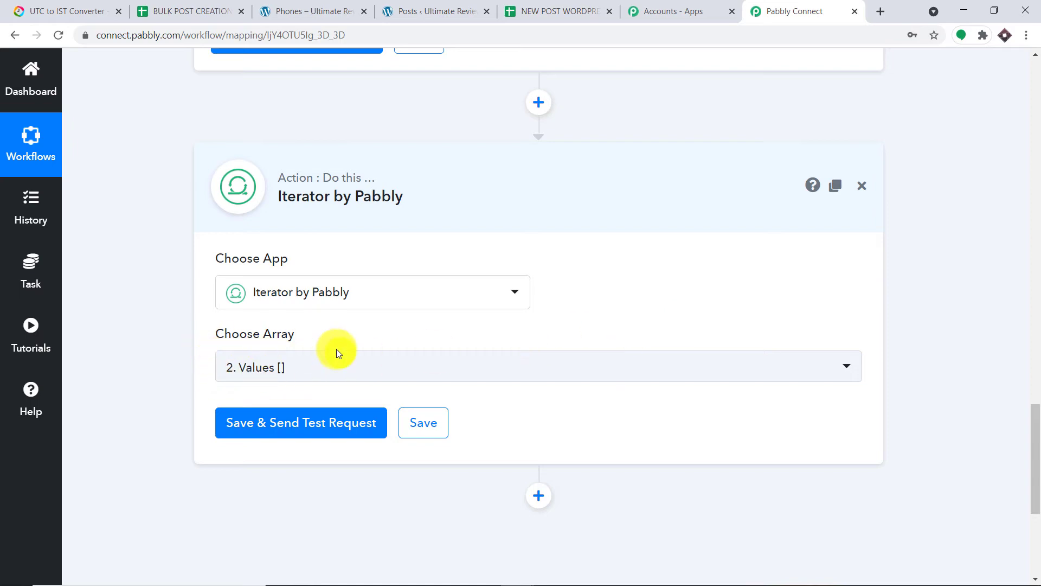
- Review the Get Row(s) Values data that feeds the Iterator and compare it with the rows in the NEW POST WORDPRESS DATA spreadsheet
{"action": "scroll", "coordinate": [613, 260], "scroll_direction": "up", "scroll_amount": 7}
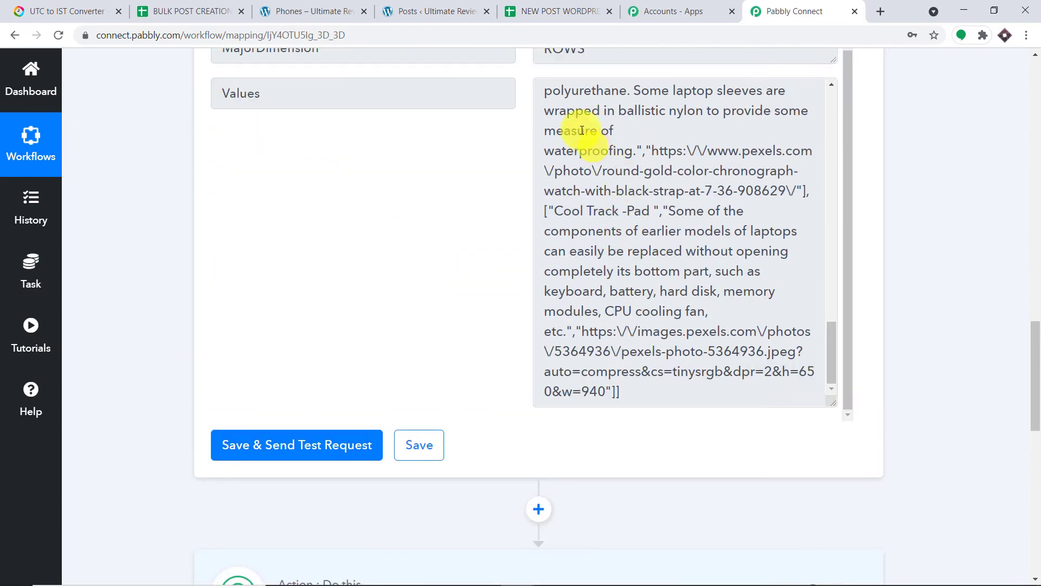
{"action": "left_click_drag", "start_coordinate": [1033, 418], "coordinate": [1029, 539]}
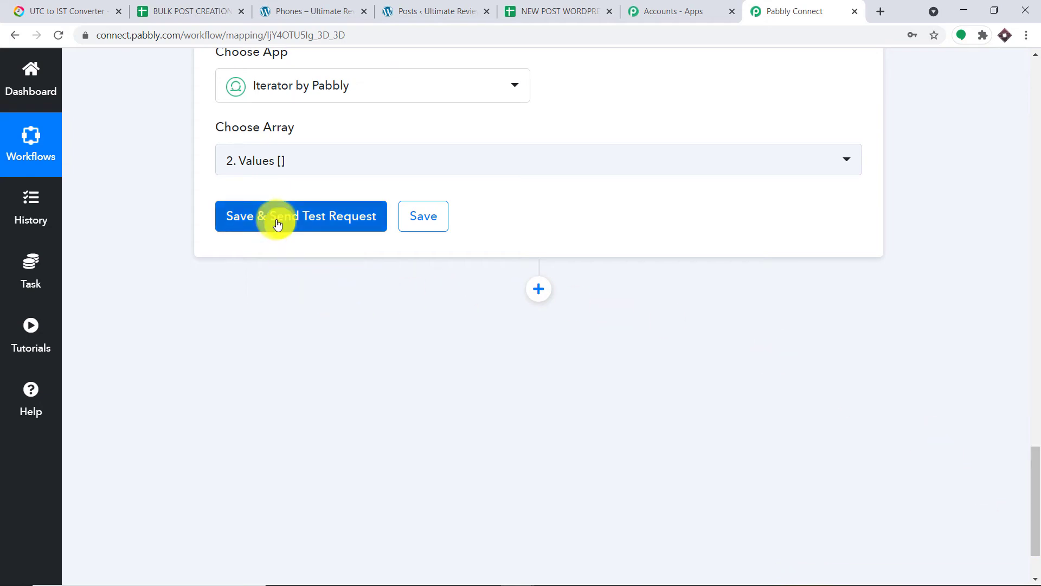
{"action": "scroll", "coordinate": [1022, 312], "scroll_direction": "up", "scroll_amount": 15}
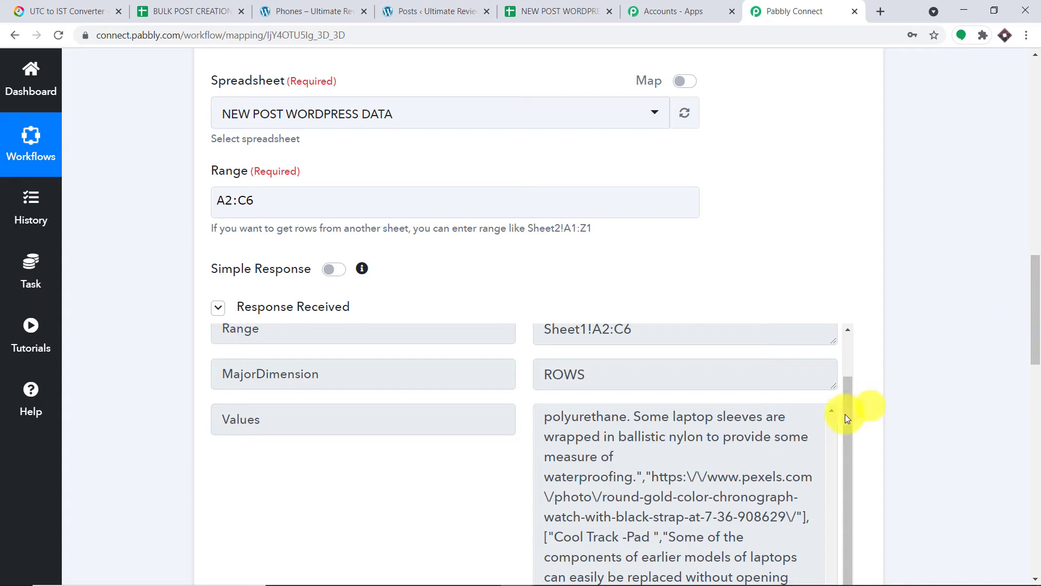
{"action": "left_click", "coordinate": [518, 12]}
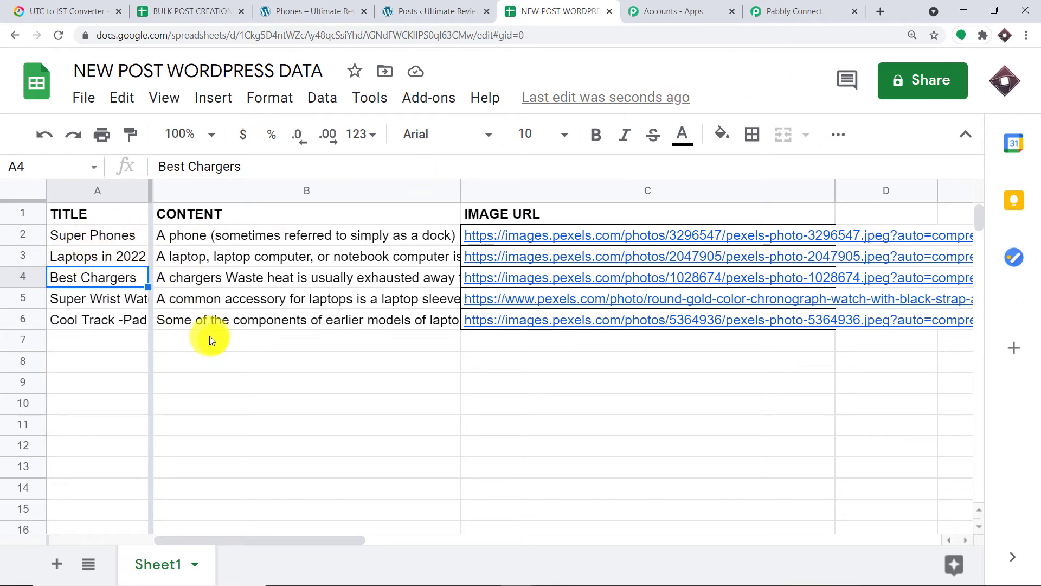
{"action": "left_click", "coordinate": [794, 11]}
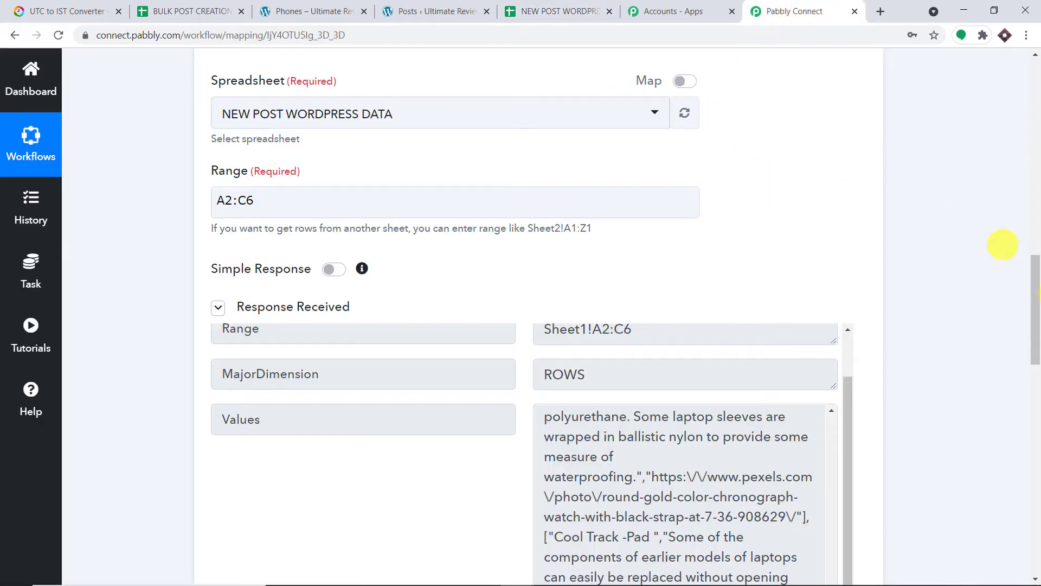
- Save the Iterator step with the Values array and send a test request
{"action": "scroll", "coordinate": [1034, 404], "scroll_direction": "down", "scroll_amount": 2}
{"action": "scroll", "coordinate": [1033, 404], "scroll_direction": "down", "scroll_amount": 12}
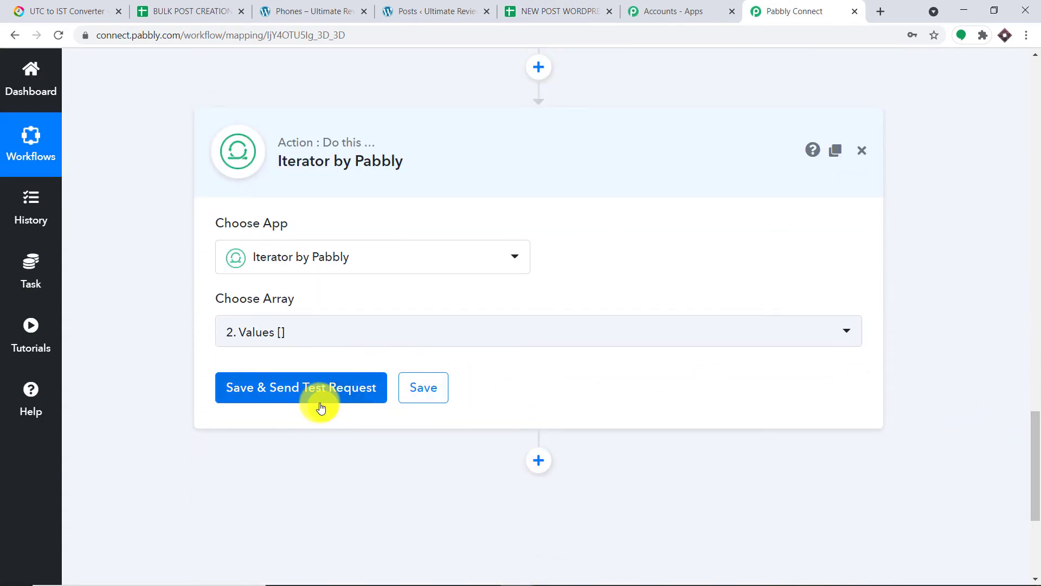
{"action": "left_click", "coordinate": [317, 405]}
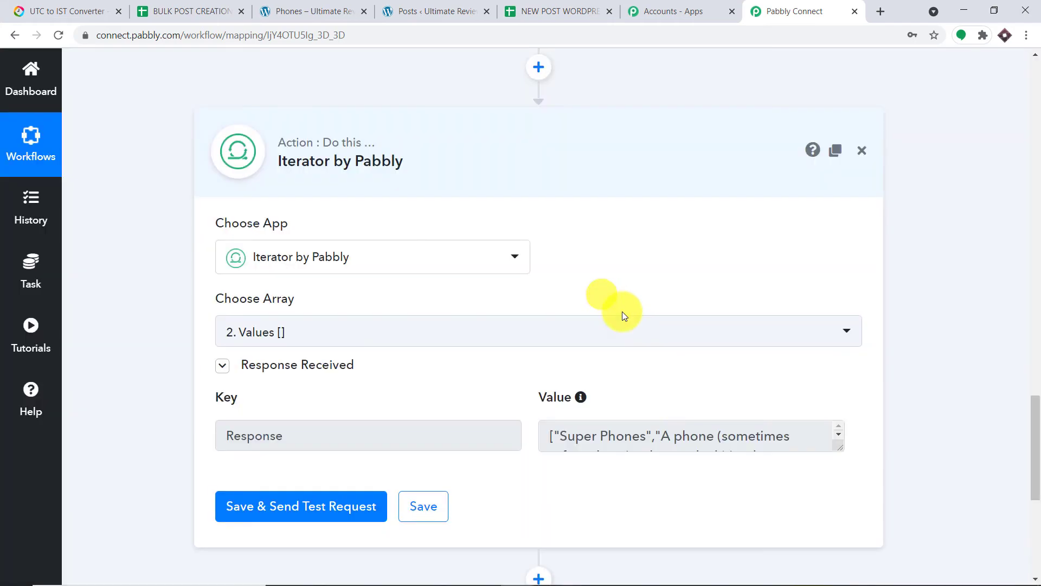
- Enlarge the Value field of the Iterator's response and read through the returned row from start to end
{"action": "left_click_drag", "start_coordinate": [839, 451], "coordinate": [842, 581]}
{"action": "scroll", "coordinate": [1011, 469], "scroll_direction": "down", "scroll_amount": 6}
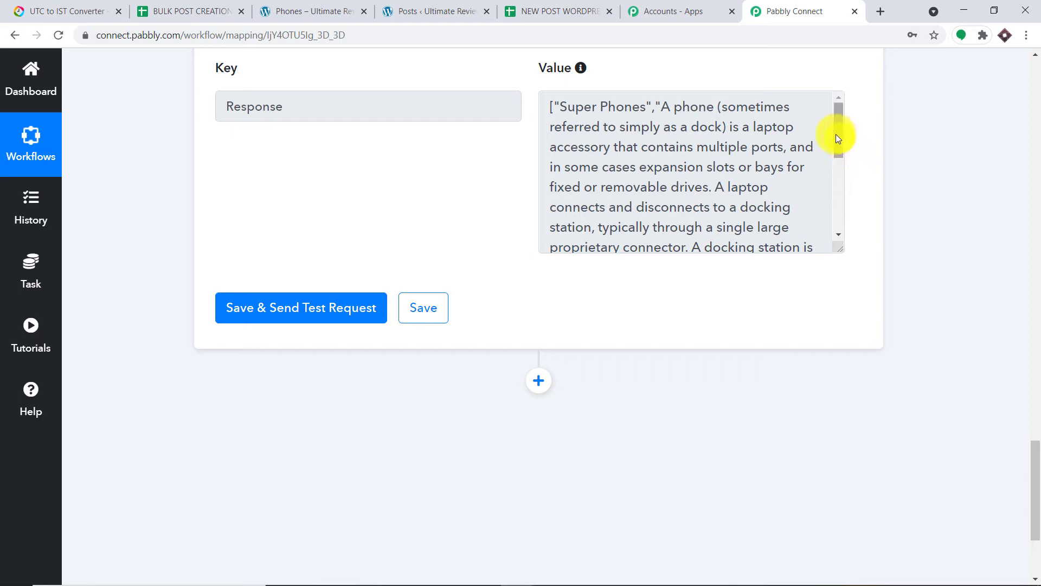
{"action": "left_click_drag", "start_coordinate": [837, 134], "coordinate": [834, 230]}
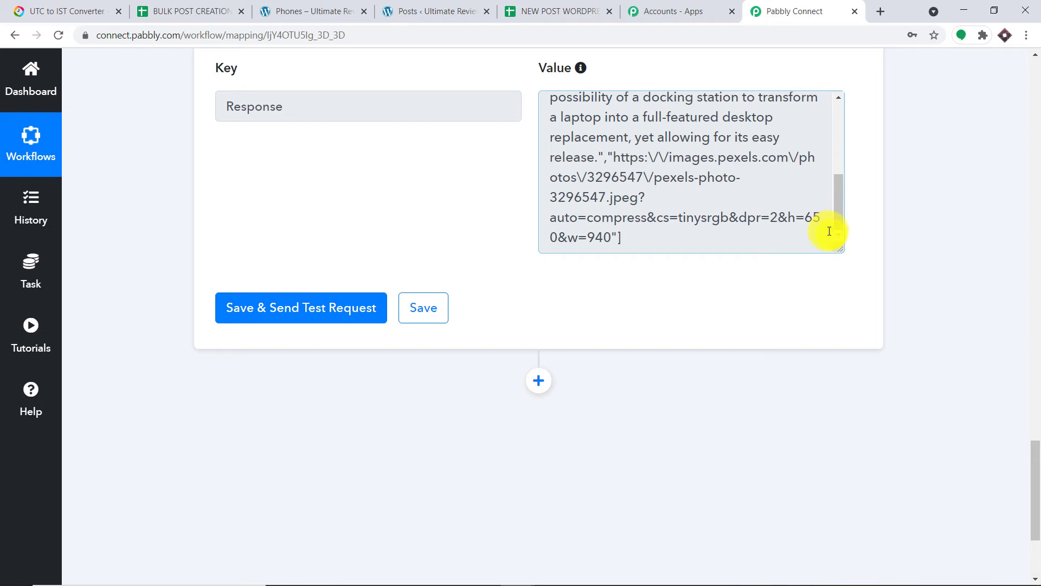
{"action": "scroll", "coordinate": [801, 239], "scroll_direction": "up", "scroll_amount": 5}
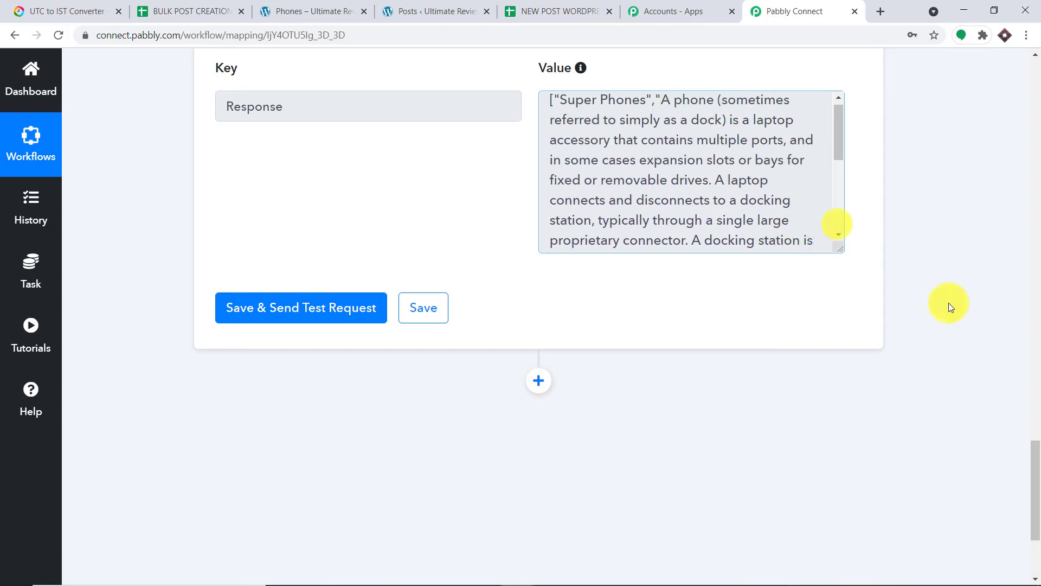
{"action": "left_click_drag", "start_coordinate": [1039, 456], "coordinate": [1037, 432]}
{"action": "scroll", "coordinate": [693, 290], "scroll_direction": "up", "scroll_amount": 1}
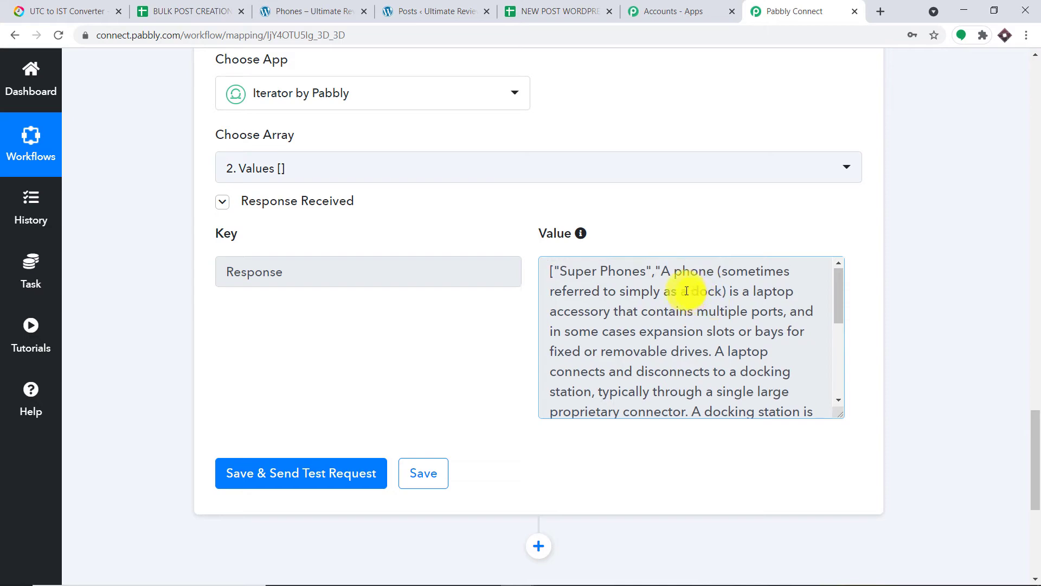
- Highlight the title, content and image URL in the Iterator's response to check that one complete post row is returned
{"action": "left_click_drag", "start_coordinate": [554, 273], "coordinate": [727, 339]}
{"action": "scroll", "coordinate": [721, 360], "scroll_direction": "down", "scroll_amount": 5}
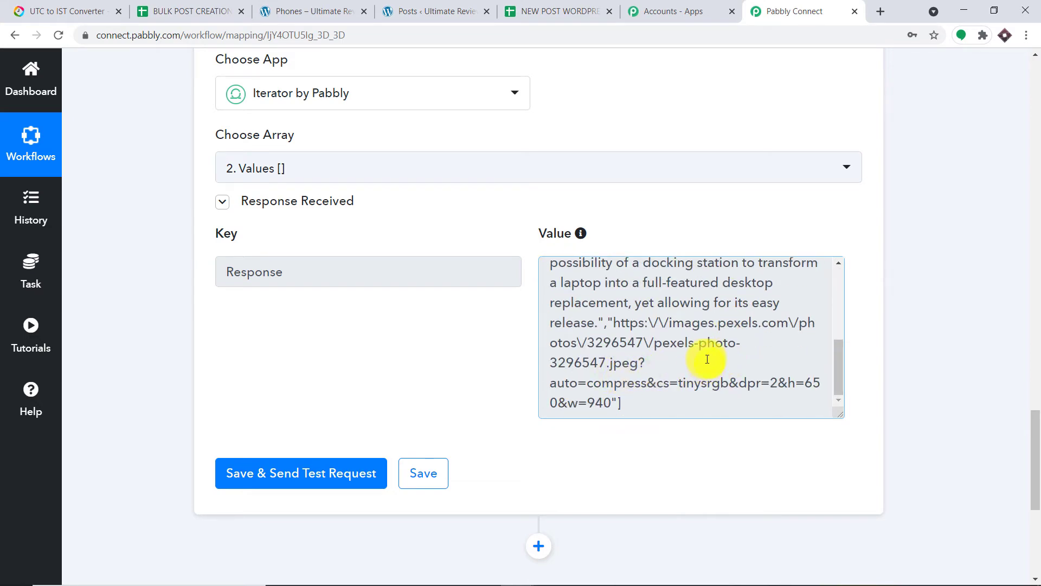
{"action": "scroll", "coordinate": [707, 359], "scroll_direction": "up", "scroll_amount": 5}
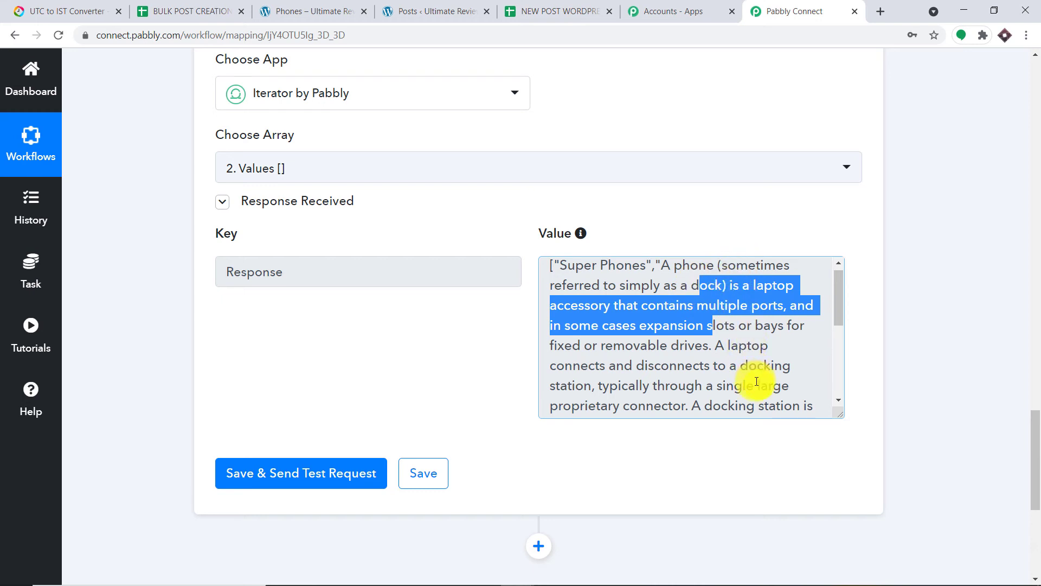
{"action": "left_click", "coordinate": [645, 264]}
{"action": "left_click_drag", "start_coordinate": [645, 264], "coordinate": [571, 270]}
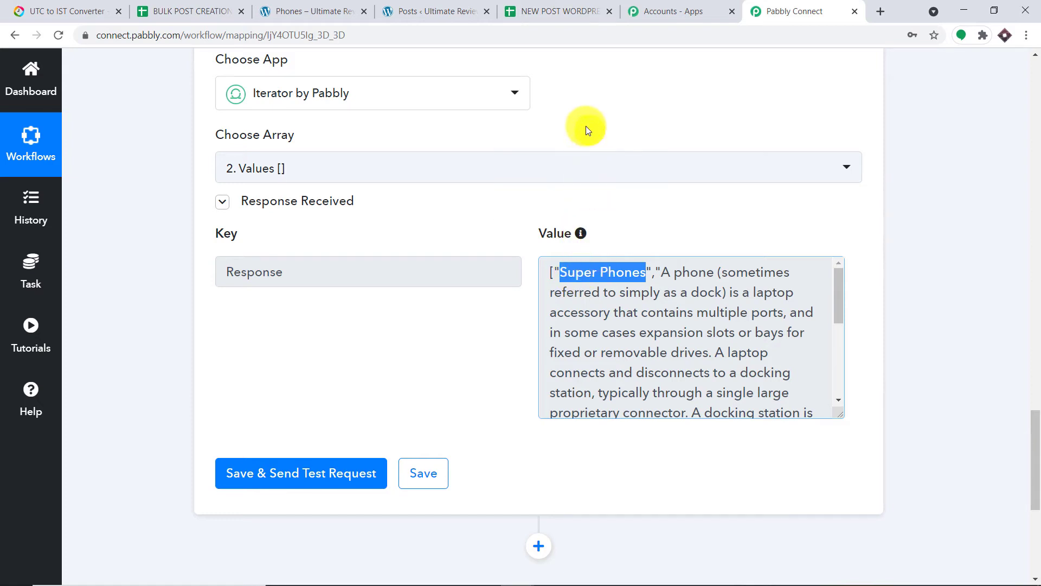
{"action": "left_click_drag", "start_coordinate": [676, 277], "coordinate": [763, 389]}
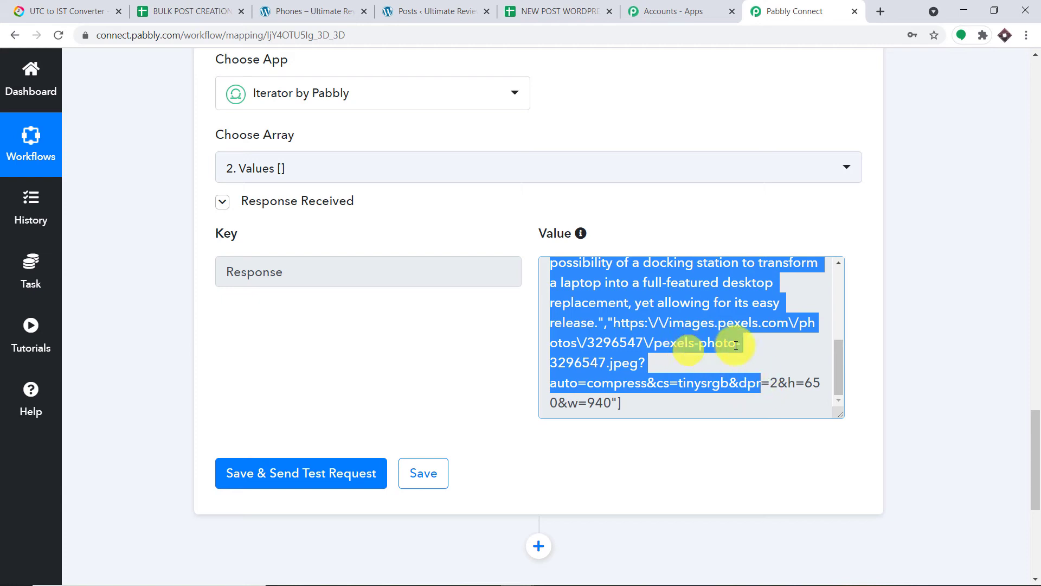
{"action": "left_click", "coordinate": [786, 344]}
{"action": "scroll", "coordinate": [716, 367], "scroll_direction": "down", "scroll_amount": 1}
{"action": "left_click_drag", "start_coordinate": [650, 334], "coordinate": [614, 251]}
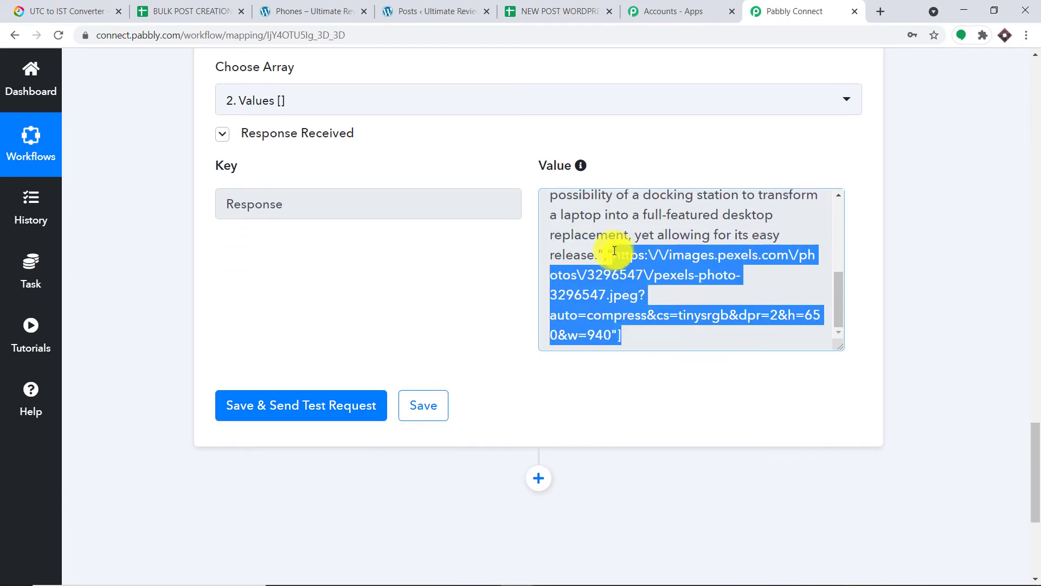
{"action": "left_click", "coordinate": [647, 380]}
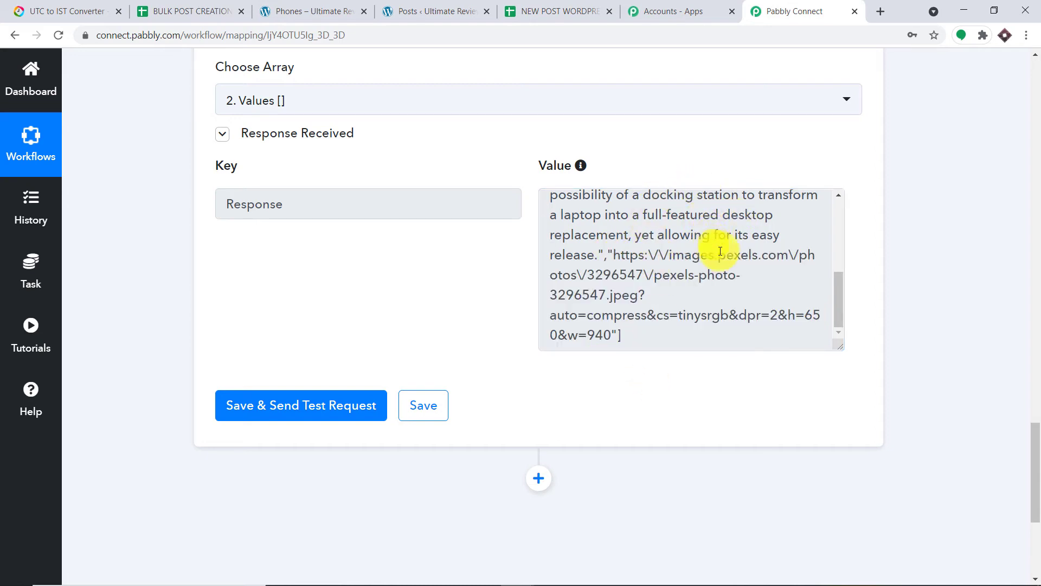
- Add an action step after the Iterator using JSON Extractor with the Extract JSON Data event
{"action": "left_click_drag", "start_coordinate": [1036, 441], "coordinate": [1037, 488]}
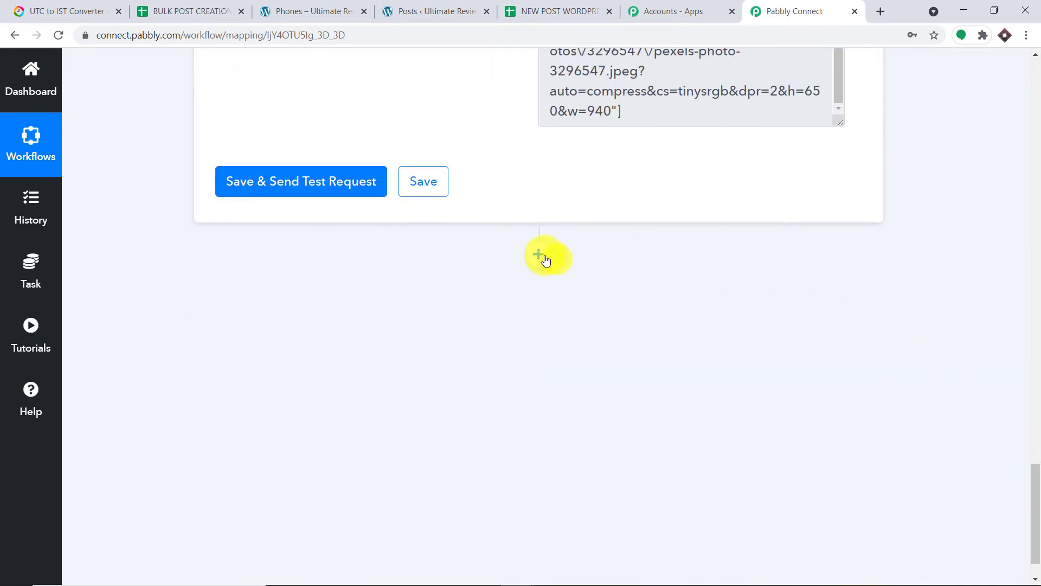
{"action": "left_click", "coordinate": [545, 260]}
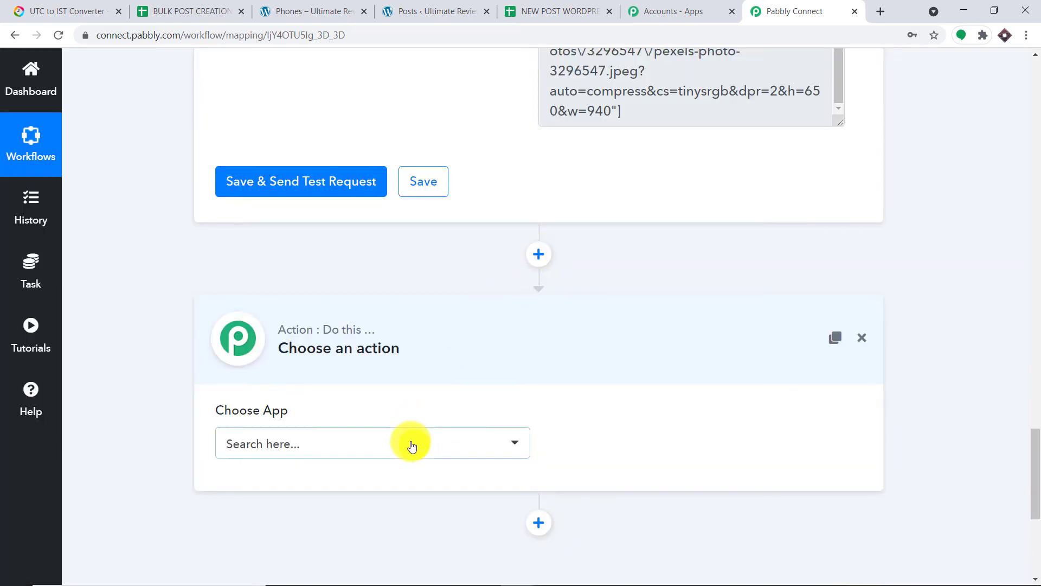
{"action": "left_click", "coordinate": [412, 446]}
{"action": "type", "text": "js"}
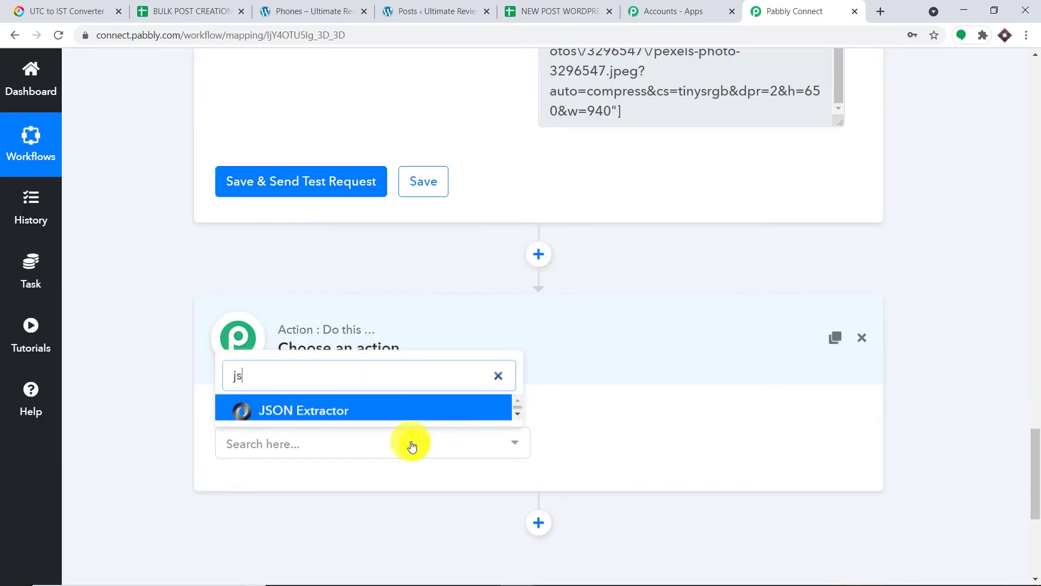
{"action": "left_click", "coordinate": [404, 410]}
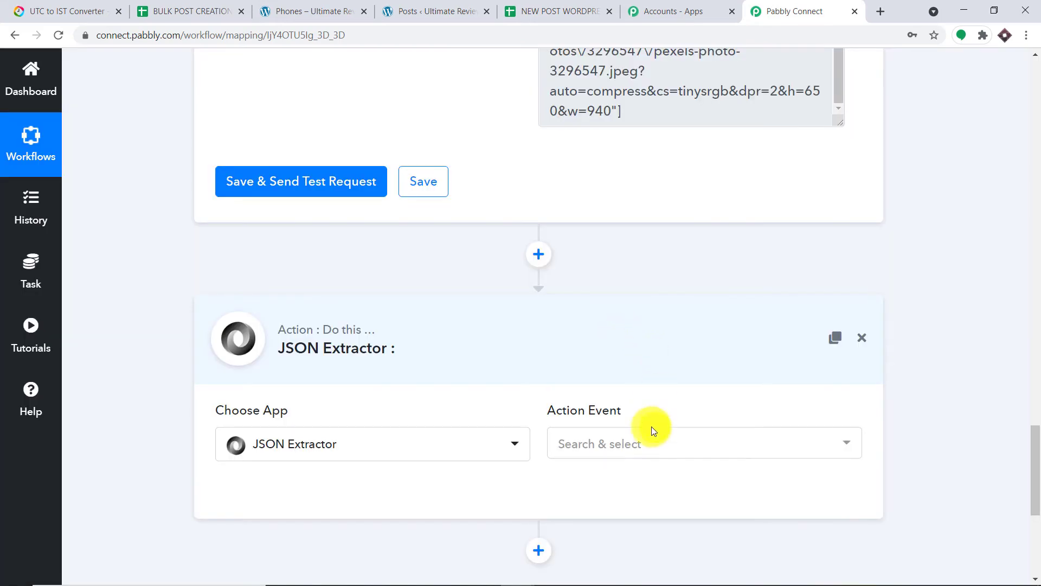
{"action": "left_click", "coordinate": [653, 440]}
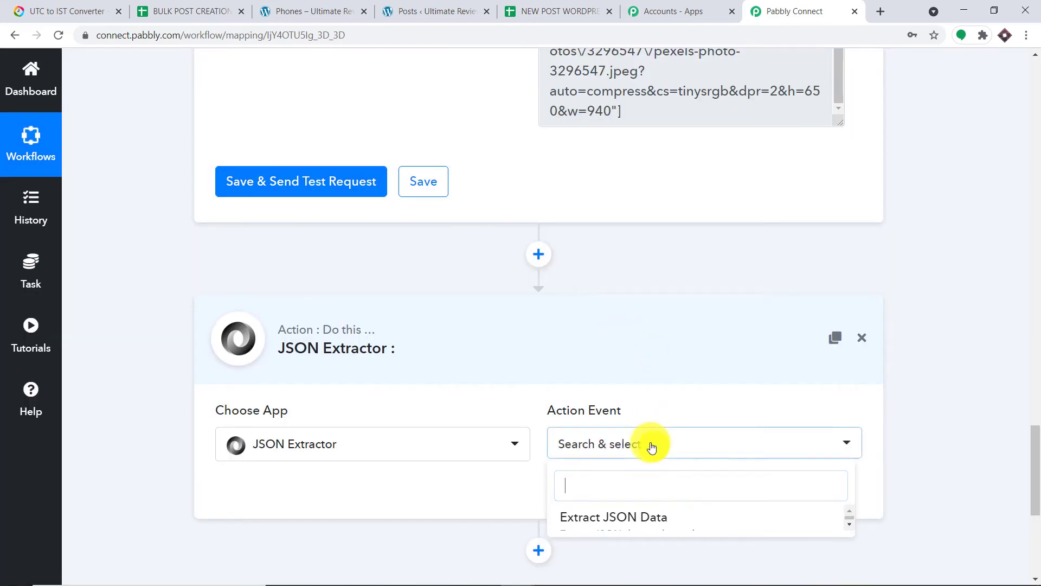
{"action": "left_click", "coordinate": [647, 527]}
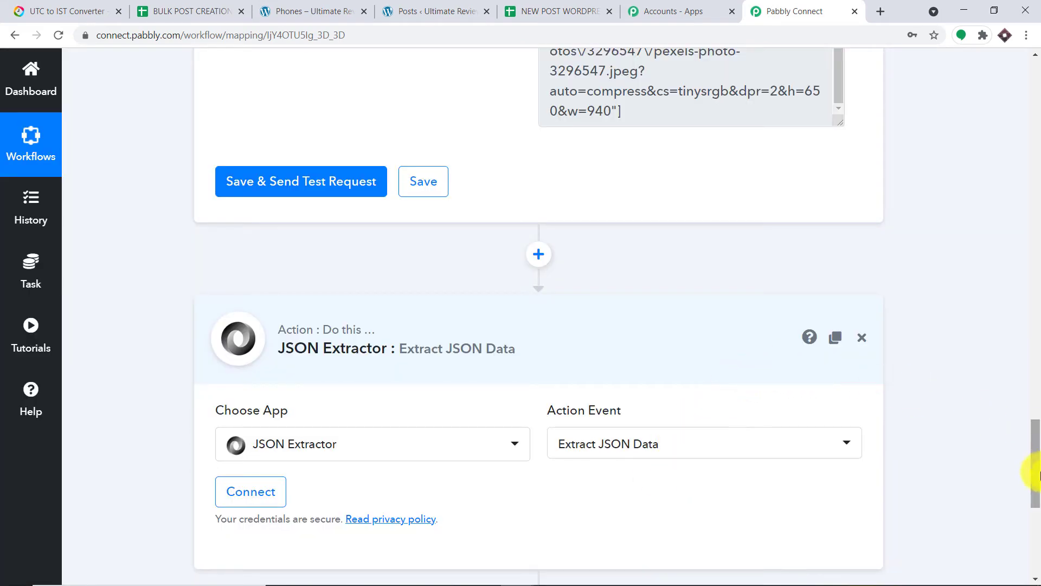
- Connect the JSON Extractor step so that its data can be mapped
{"action": "scroll", "coordinate": [1033, 489], "scroll_direction": "down", "scroll_amount": 2}
{"action": "scroll", "coordinate": [918, 441], "scroll_direction": "down", "scroll_amount": 3}
{"action": "left_click", "coordinate": [252, 219]}
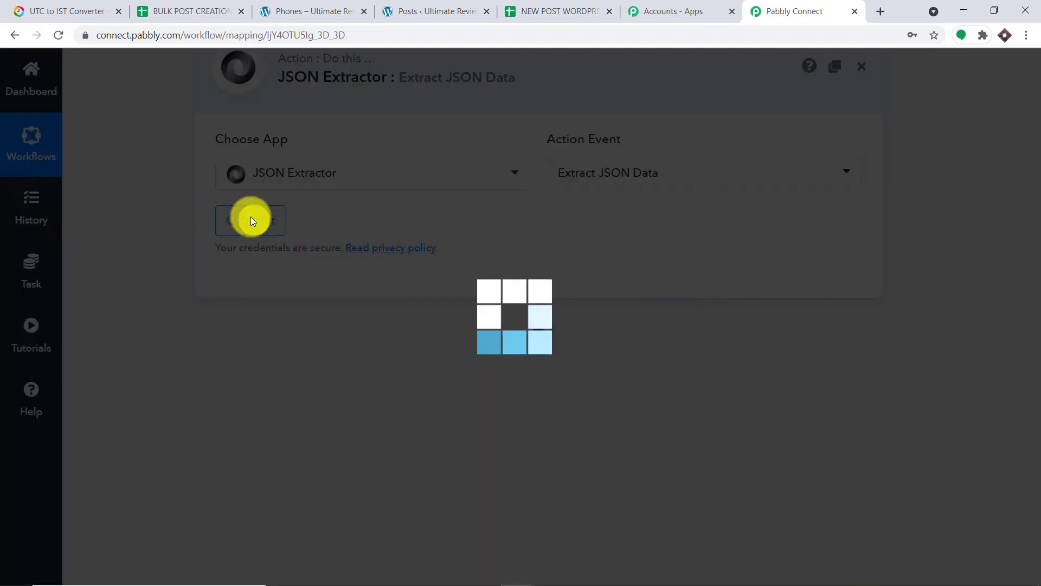
{"action": "left_click", "coordinate": [383, 320]}
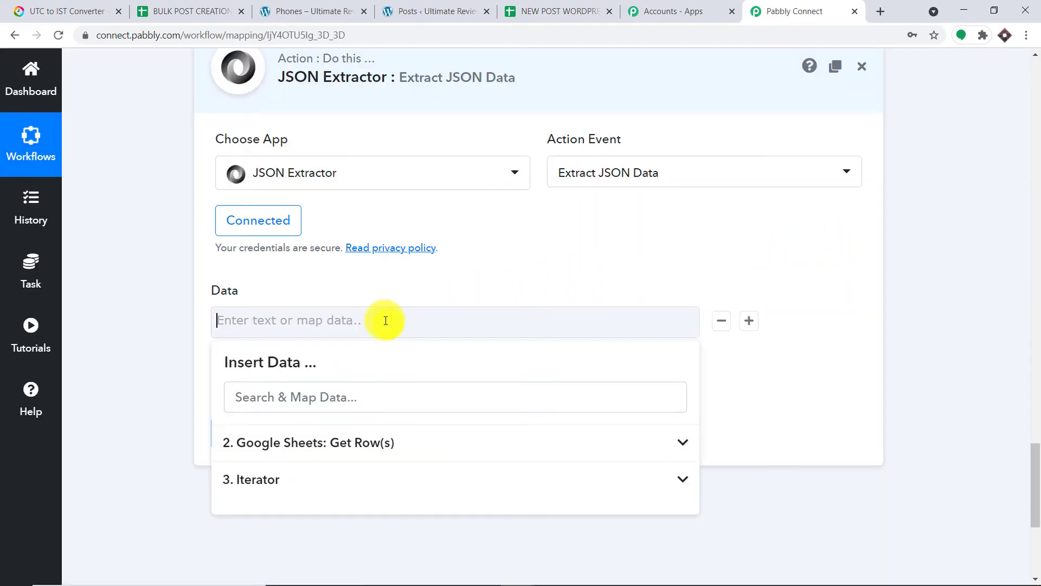
- Review the Iterator's full response value as the source for the JSON Extractor
{"action": "scroll", "coordinate": [1026, 271], "scroll_direction": "up", "scroll_amount": 3}
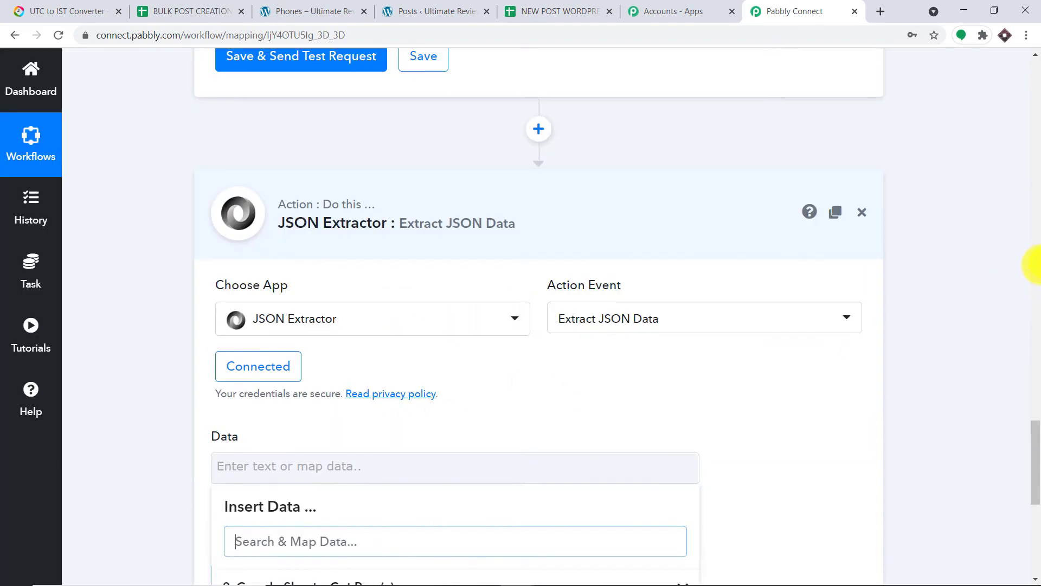
{"action": "scroll", "coordinate": [1030, 429], "scroll_direction": "up", "scroll_amount": 5}
{"action": "scroll", "coordinate": [737, 314], "scroll_direction": "down", "scroll_amount": 9}
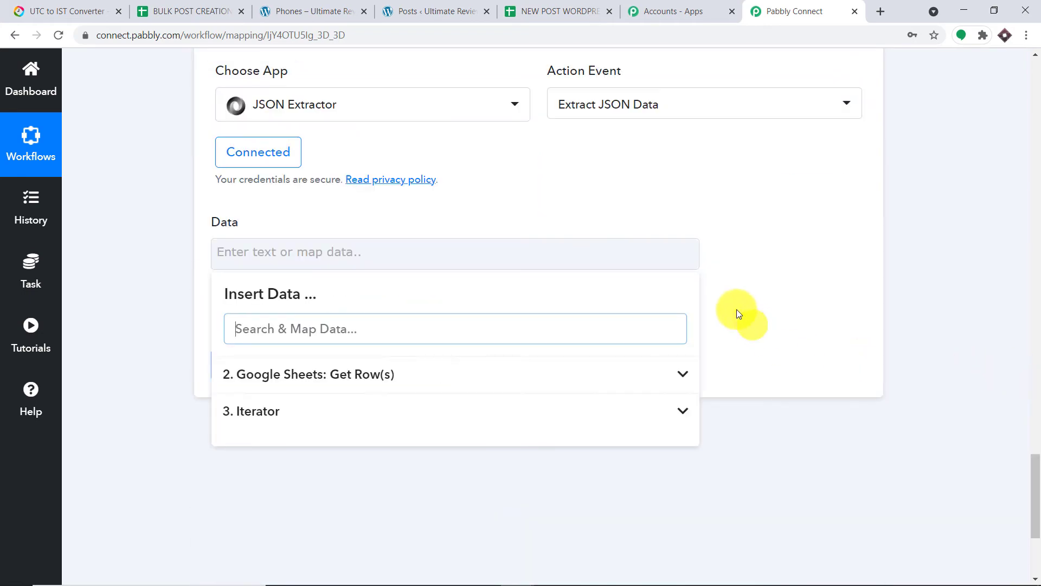
{"action": "left_click", "coordinate": [828, 242]}
{"action": "scroll", "coordinate": [1033, 429], "scroll_direction": "up", "scroll_amount": 10}
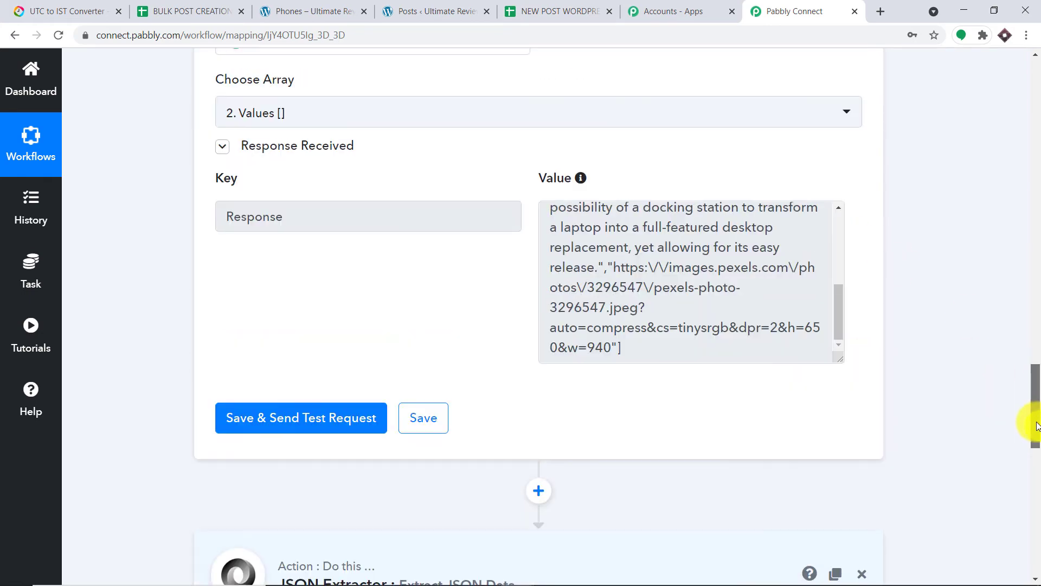
{"action": "left_click_drag", "start_coordinate": [630, 355], "coordinate": [531, 190]}
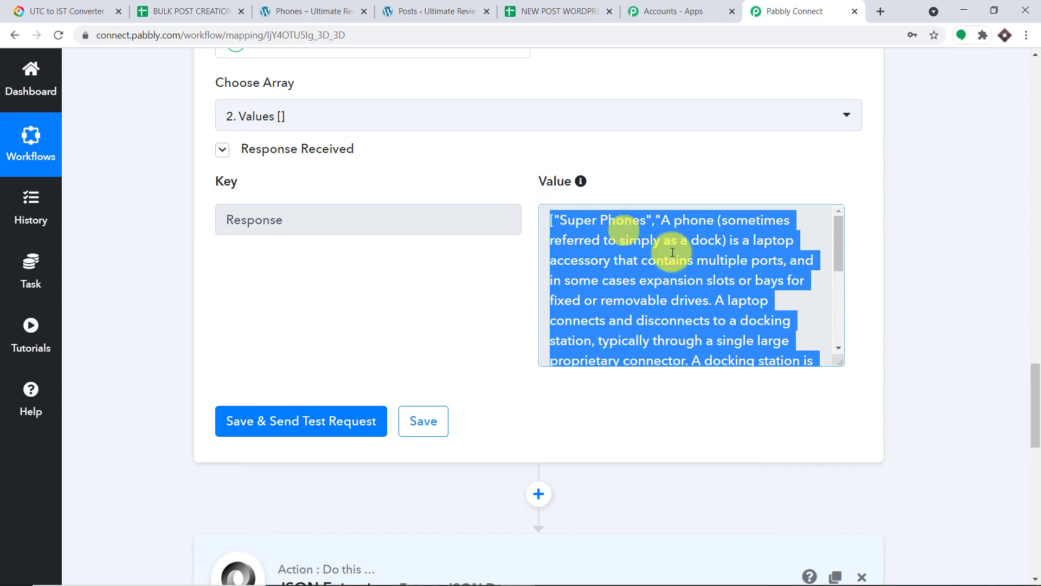
{"action": "scroll", "coordinate": [1033, 428], "scroll_direction": "down", "scroll_amount": 13}
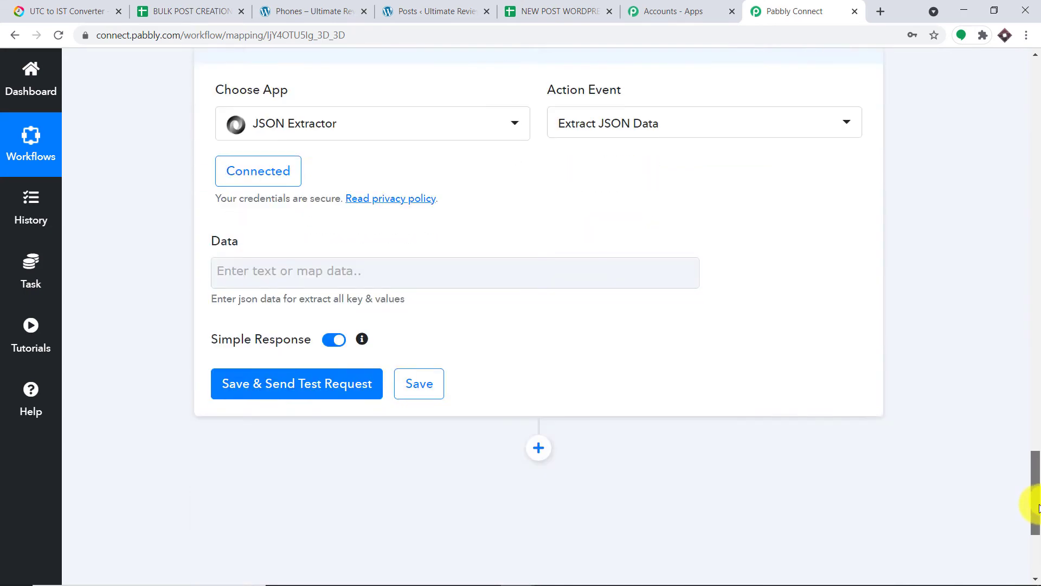
- Map the Iterator's Response into the JSON Extractor's Data field, then save and send a test request
{"action": "left_click", "coordinate": [314, 183]}
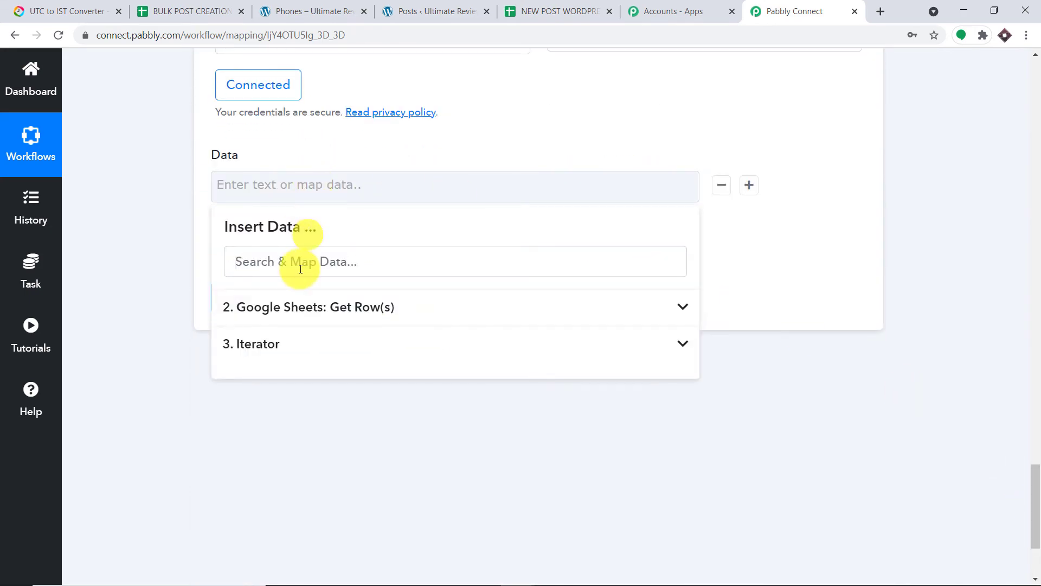
{"action": "left_click", "coordinate": [261, 354]}
{"action": "left_click", "coordinate": [309, 407]}
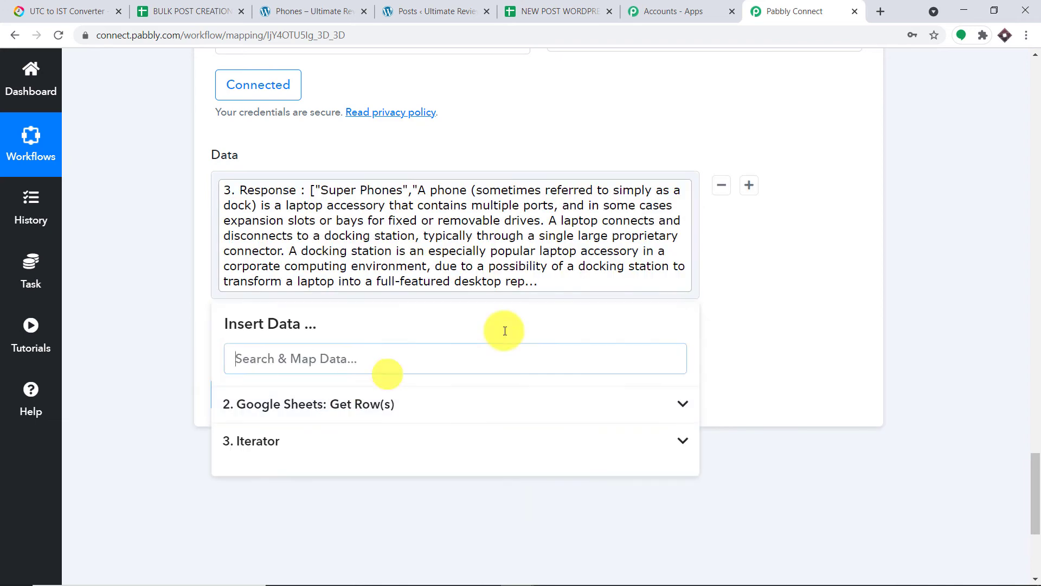
{"action": "left_click", "coordinate": [880, 244]}
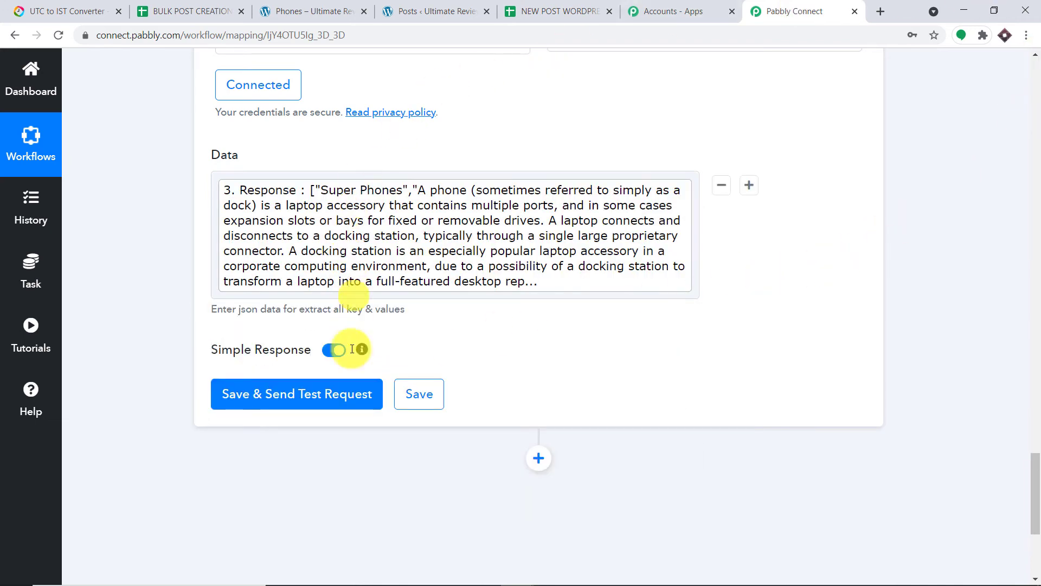
{"action": "left_click", "coordinate": [335, 401]}
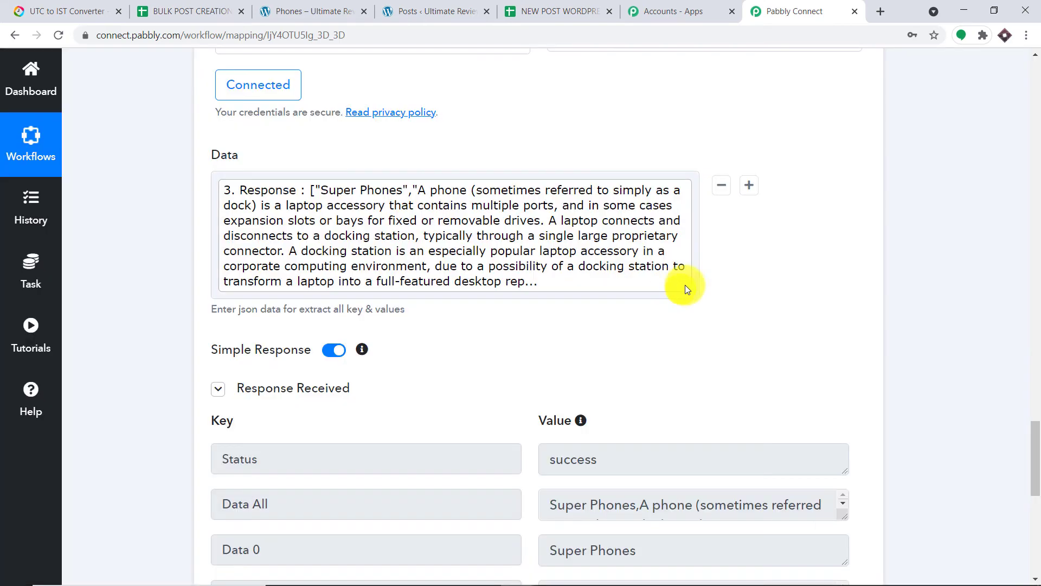
- Highlight the extracted title, content and image URL in the JSON Extractor's Data 0, Data 1 and Data 2 values
{"action": "scroll", "coordinate": [686, 288], "scroll_direction": "down", "scroll_amount": 4}
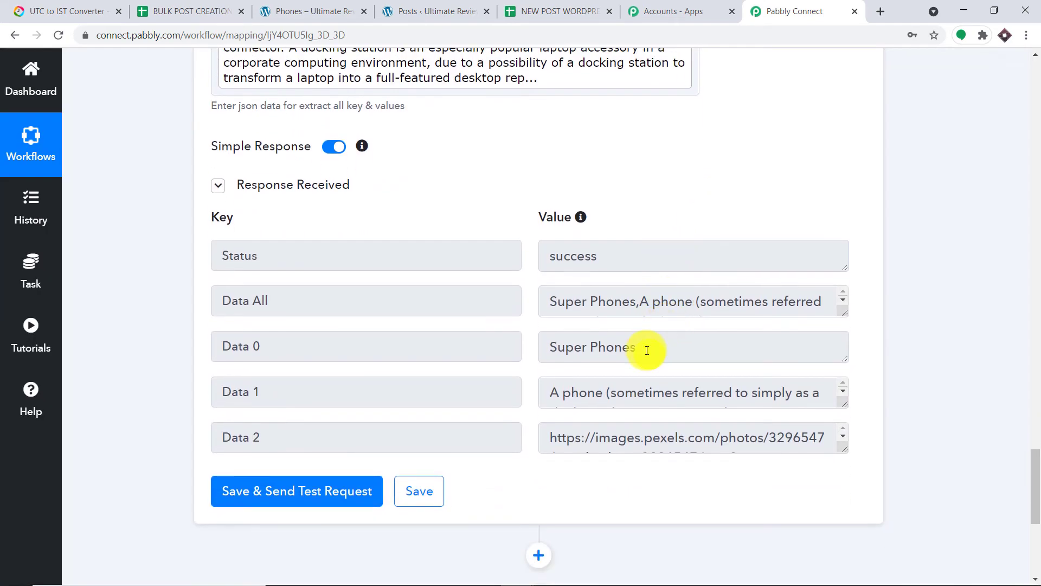
{"action": "left_click_drag", "start_coordinate": [647, 351], "coordinate": [551, 347]}
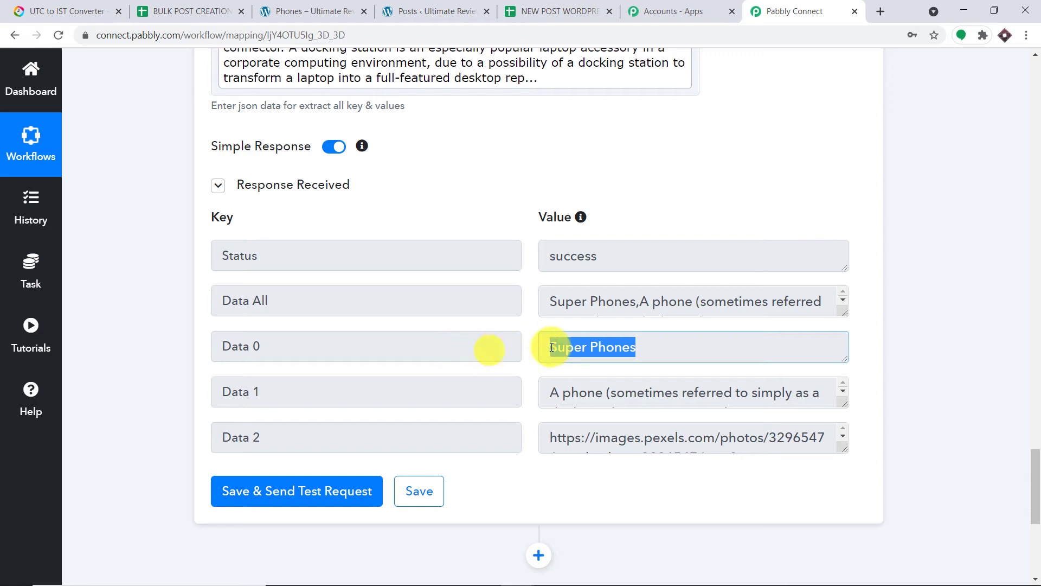
{"action": "left_click_drag", "start_coordinate": [551, 392], "coordinate": [624, 393]}
{"action": "left_click", "coordinate": [762, 392]}
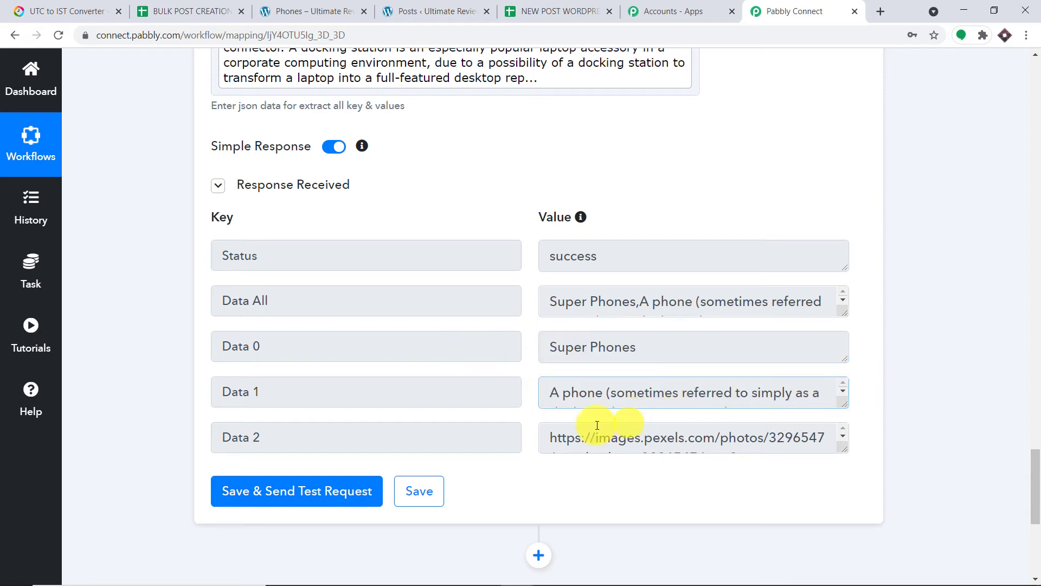
{"action": "left_click_drag", "start_coordinate": [544, 437], "coordinate": [858, 439]}
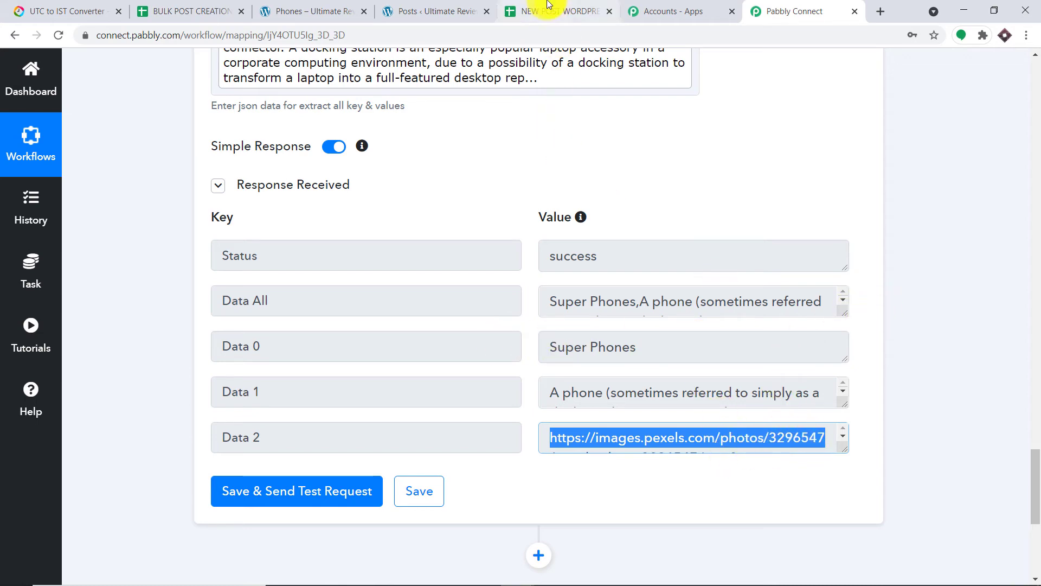
- Switch to the NEW POST WORDPRESS DATA spreadsheet and go through the remaining post titles in cells A3 to A6
{"action": "left_click", "coordinate": [513, 9]}
{"action": "left_click", "coordinate": [83, 255]}
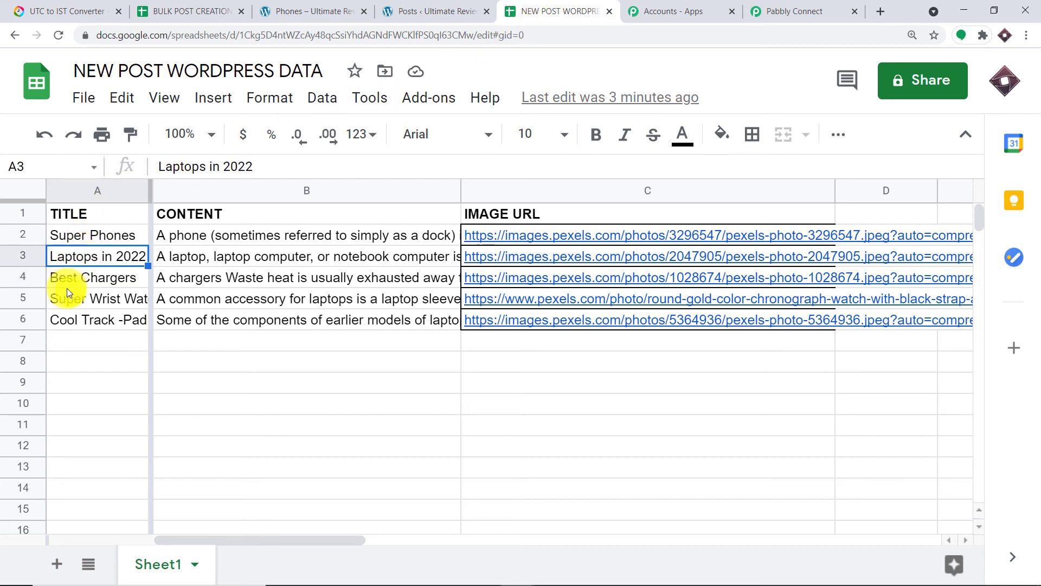
{"action": "left_click", "coordinate": [66, 278]}
{"action": "left_click", "coordinate": [70, 300]}
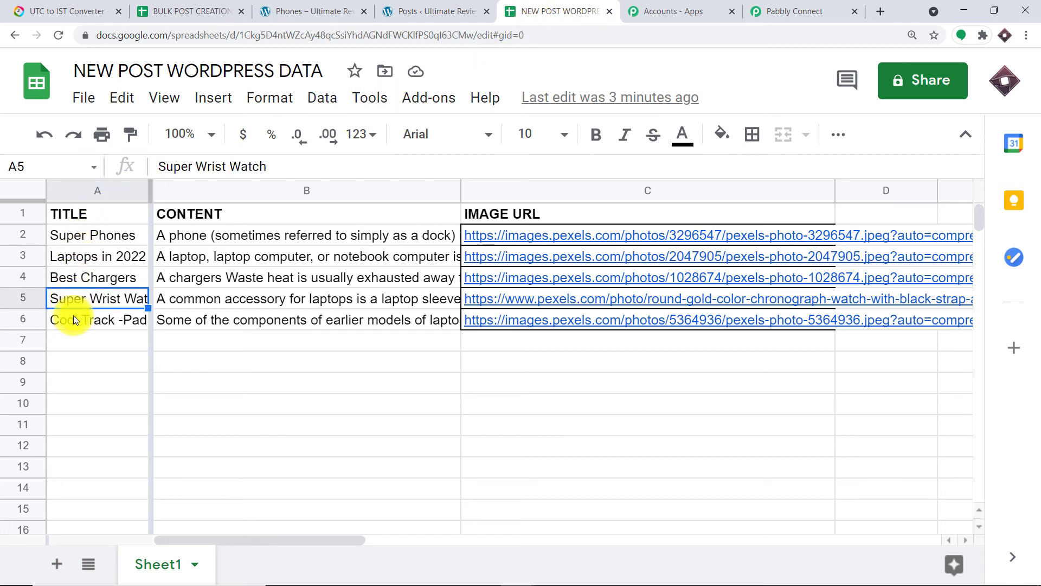
{"action": "left_click", "coordinate": [74, 316]}
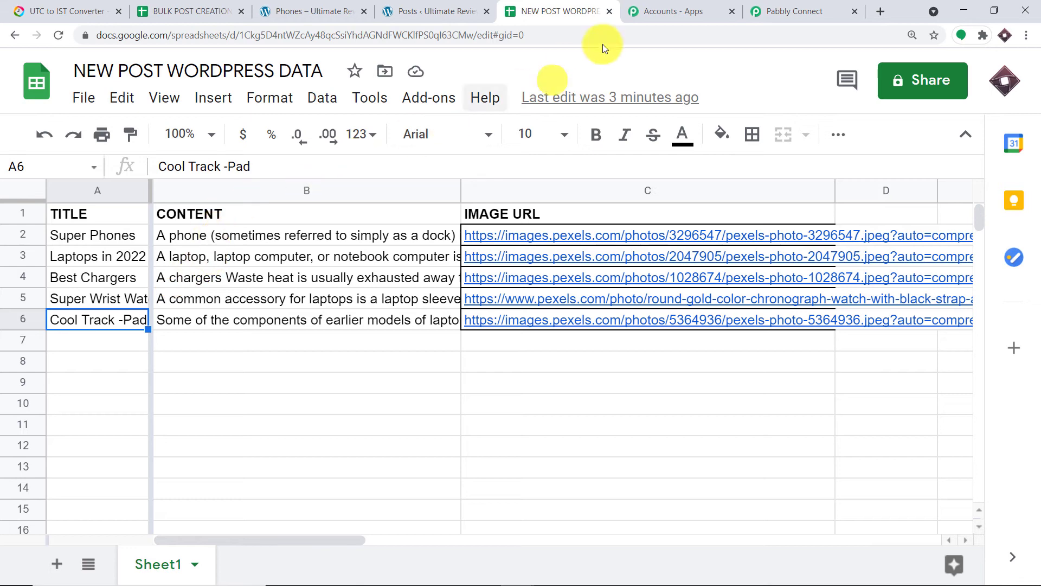
- Return to Pabbly Connect and add an action step after the JSON Extractor using WordPress with the Create a Post event
{"action": "left_click", "coordinate": [782, 9]}
{"action": "left_click_drag", "start_coordinate": [1038, 450], "coordinate": [1030, 495]}
{"action": "left_click", "coordinate": [543, 238]}
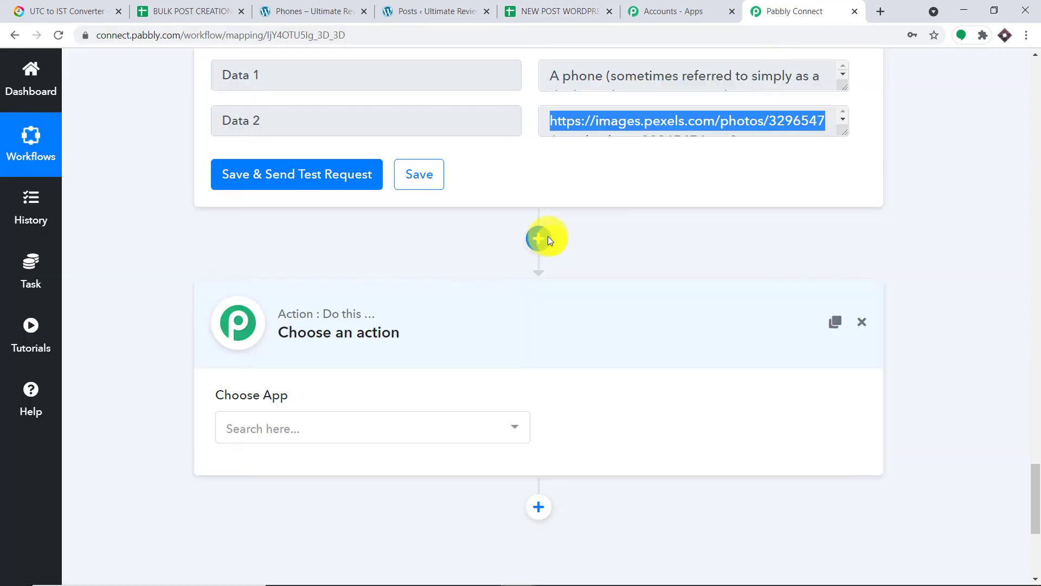
{"action": "left_click", "coordinate": [402, 431]}
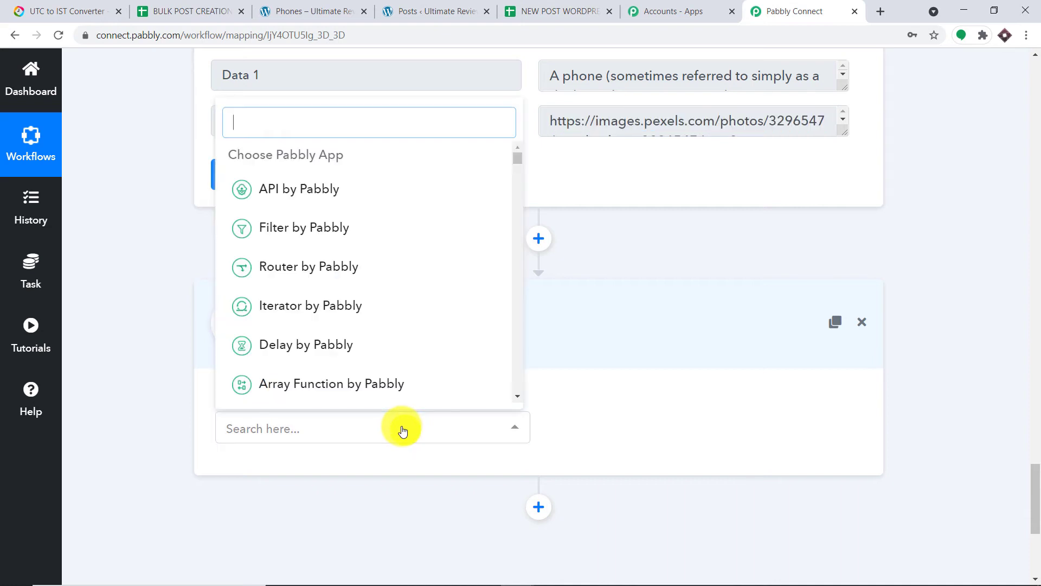
{"action": "type", "text": "w"}
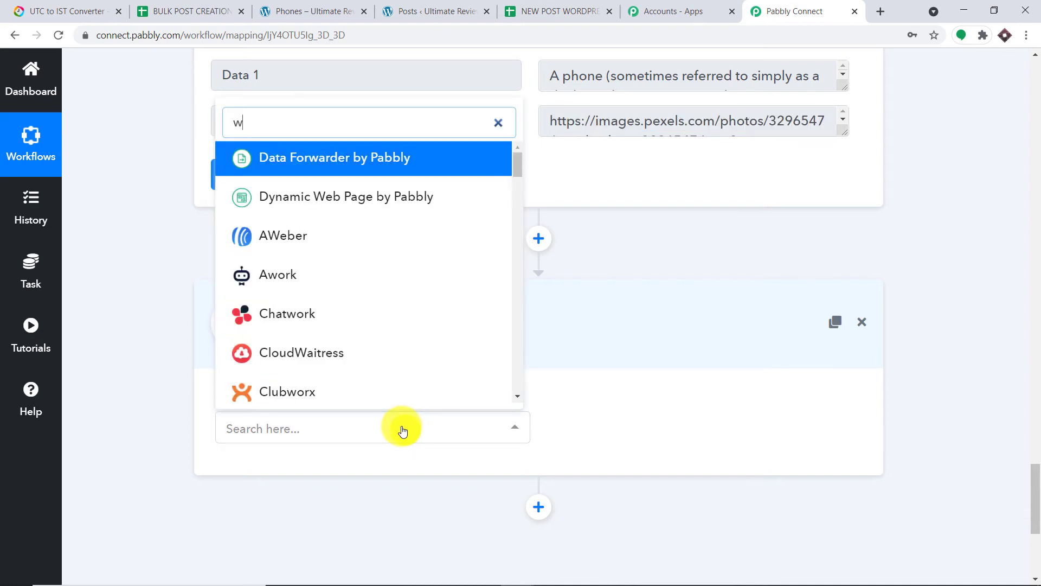
{"action": "type", "text": "or"}
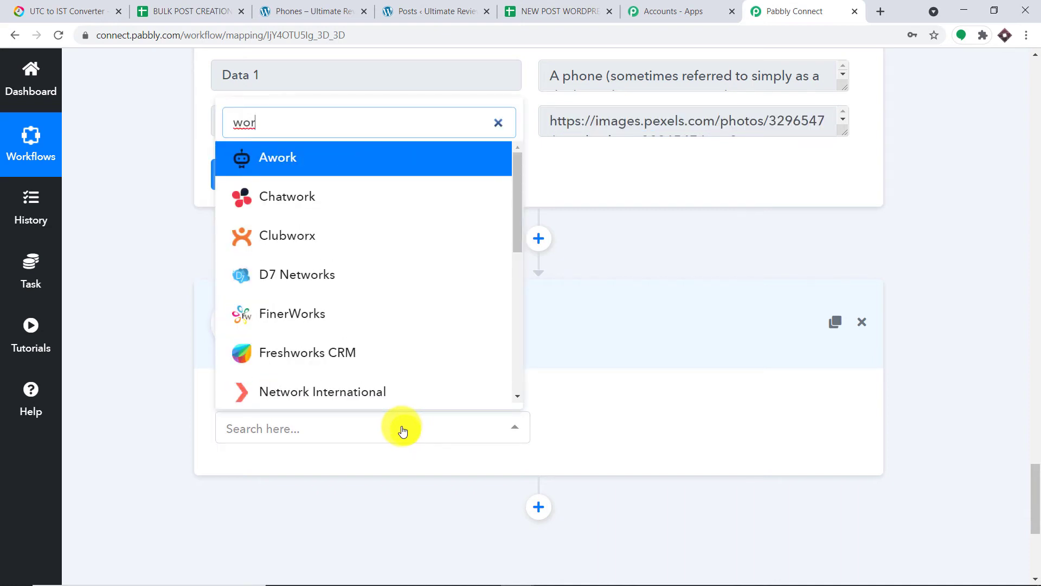
{"action": "type", "text": "dpr"}
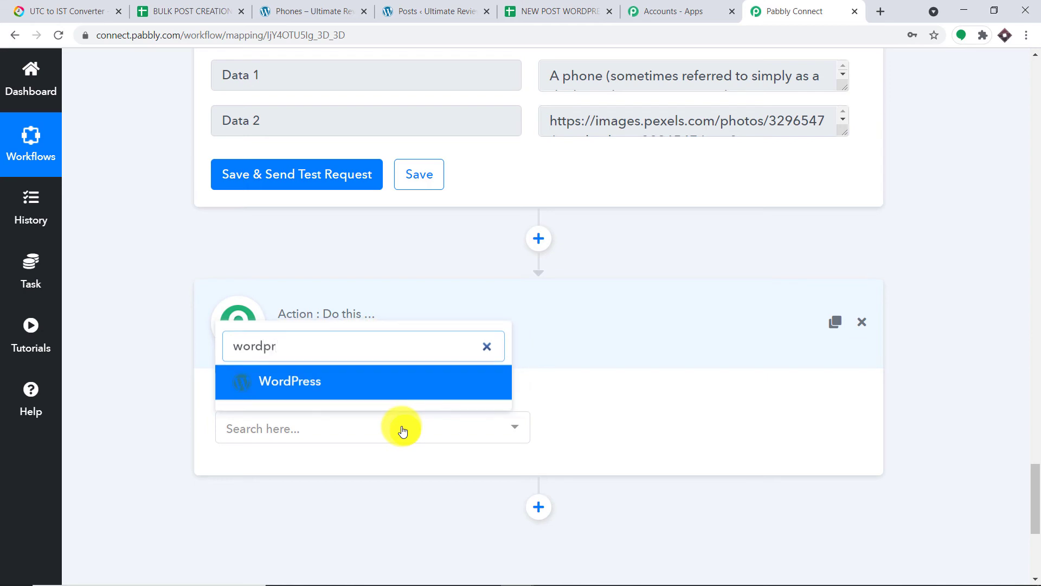
{"action": "left_click", "coordinate": [368, 380]}
{"action": "left_click", "coordinate": [629, 428]}
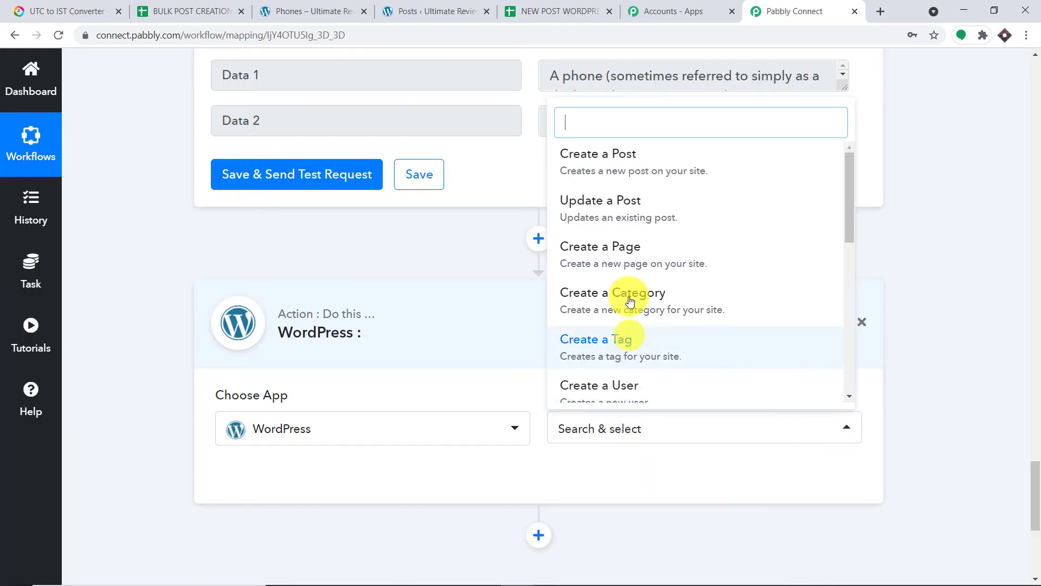
{"action": "left_click", "coordinate": [653, 167]}
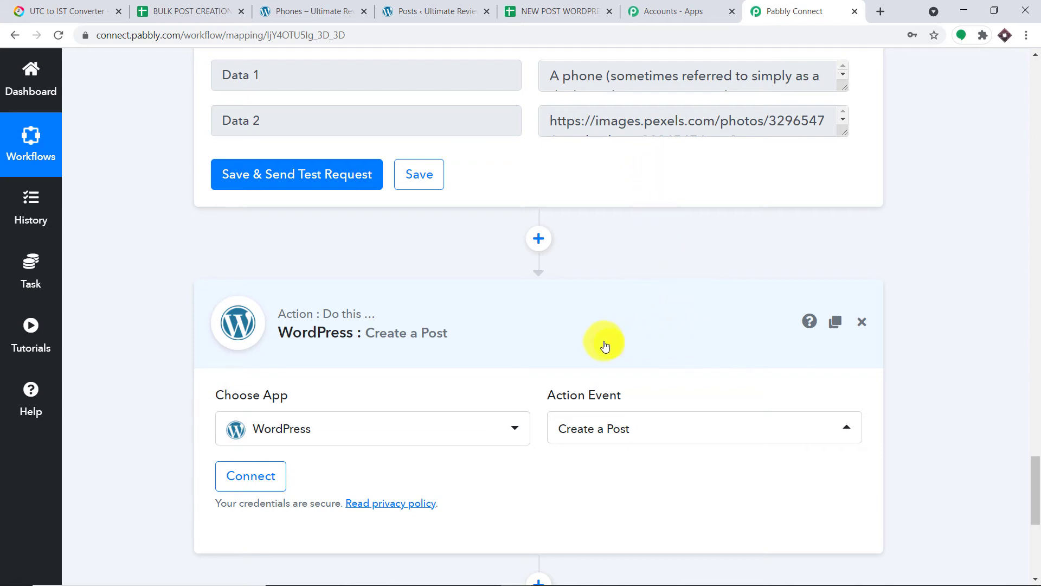
- Open the WordPress step's new connection form and examine its username, password and Base URL fields and the WP-API/Basic-Auth plugin note
{"action": "left_click", "coordinate": [255, 476]}
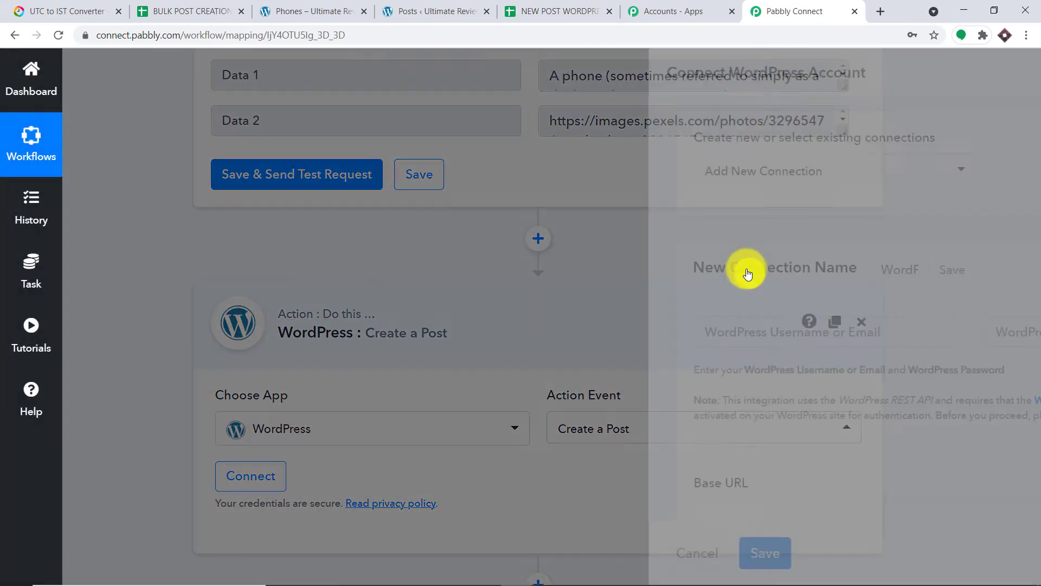
{"action": "scroll", "coordinate": [744, 267], "scroll_direction": "down", "scroll_amount": 3}
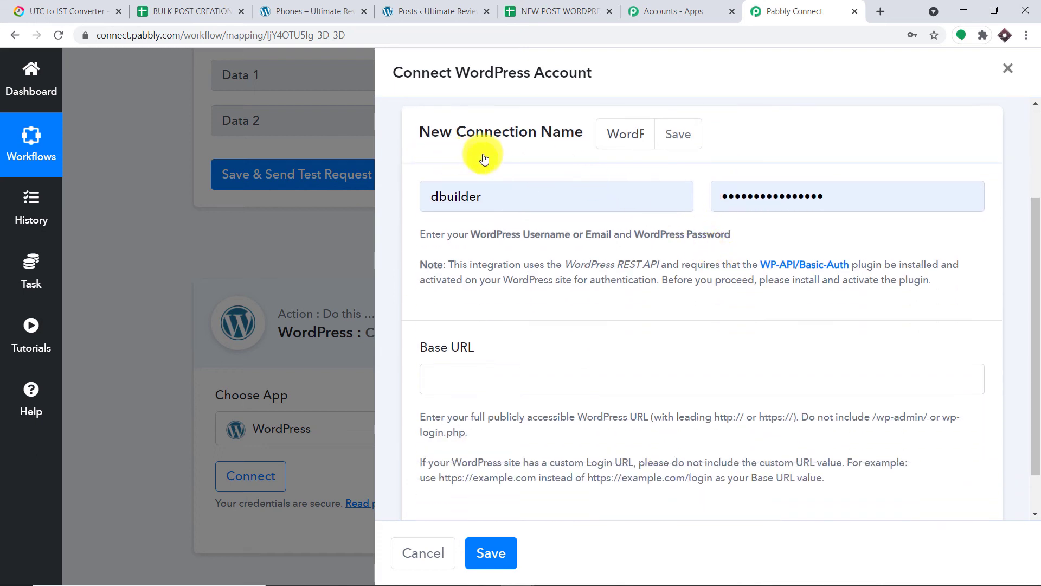
{"action": "left_click", "coordinate": [489, 199]}
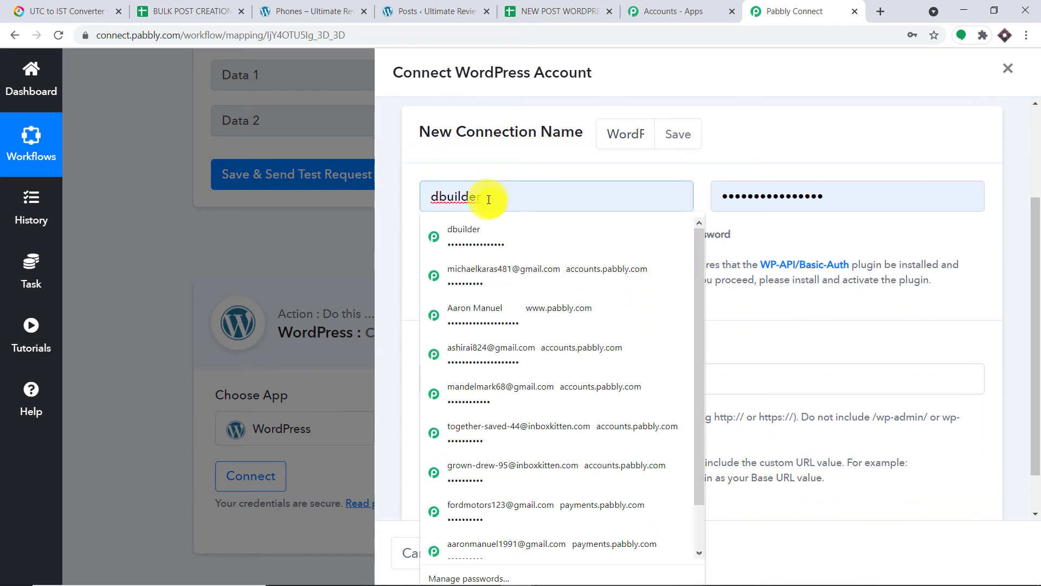
{"action": "left_click", "coordinate": [859, 187]}
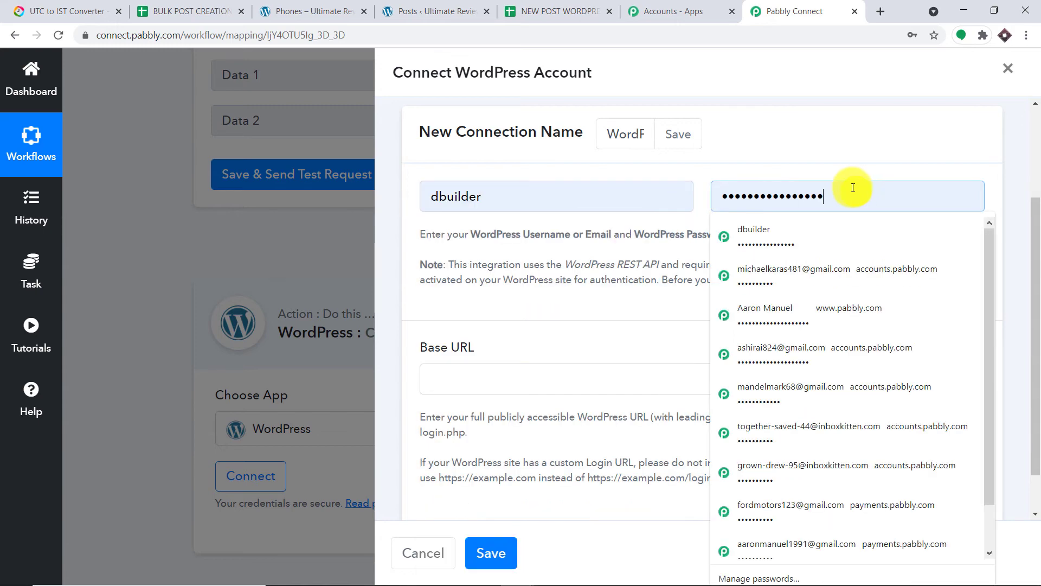
{"action": "left_click", "coordinate": [546, 368]}
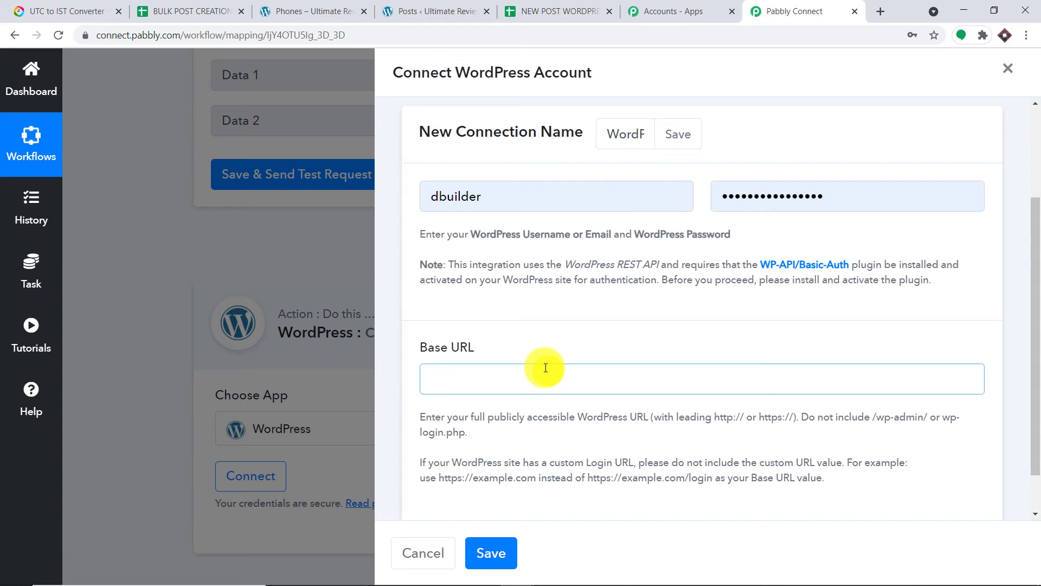
{"action": "left_click", "coordinate": [588, 310]}
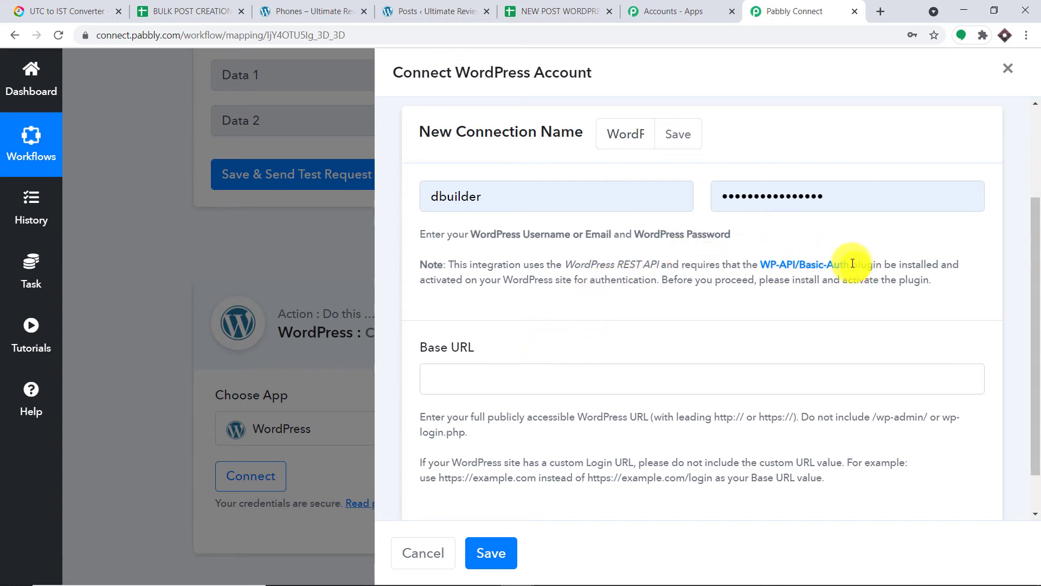
{"action": "left_click_drag", "start_coordinate": [844, 263], "coordinate": [763, 266]}
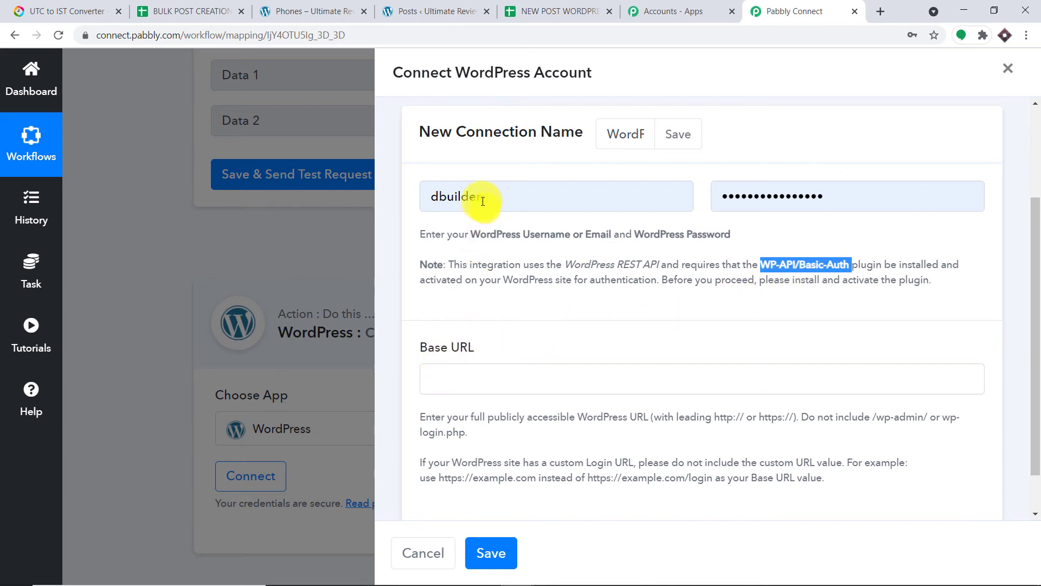
- Replace the prefilled WordPress username in the new connection with admin
{"action": "left_click_drag", "start_coordinate": [483, 201], "coordinate": [424, 186]}
{"action": "key", "text": "BackSpace"}
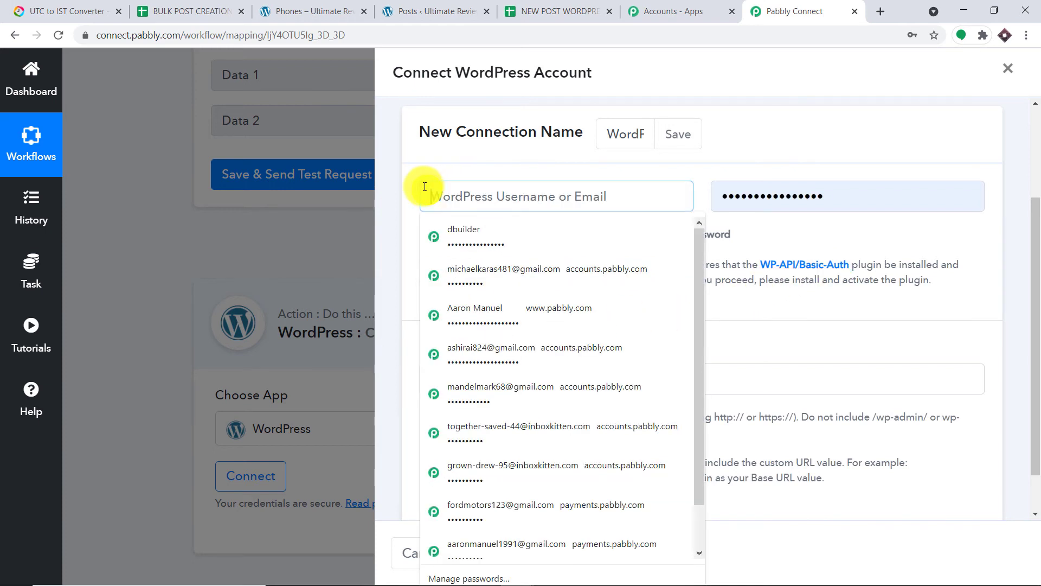
{"action": "type", "text": "admi"}
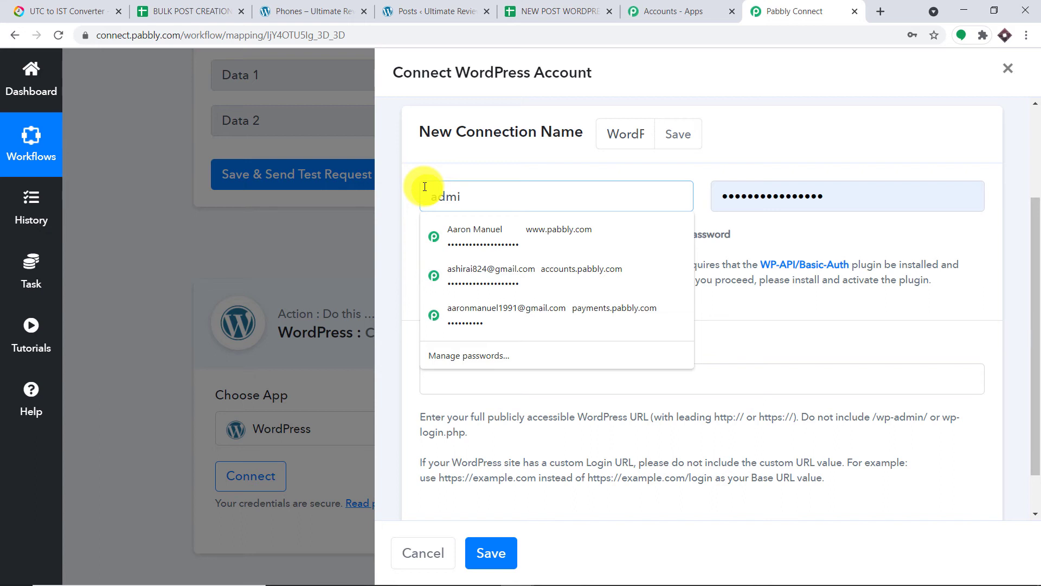
{"action": "type", "text": "n"}
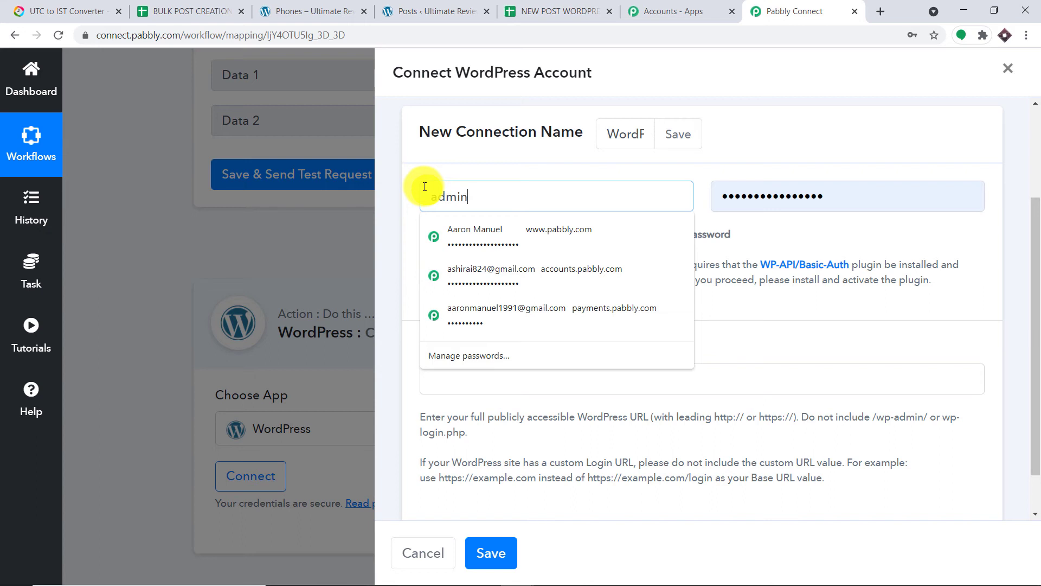
- Replace the prefilled WordPress password in the new connection with the site's account password
{"action": "left_click", "coordinate": [796, 193]}
{"action": "left_click_drag", "start_coordinate": [835, 197], "coordinate": [715, 198]}
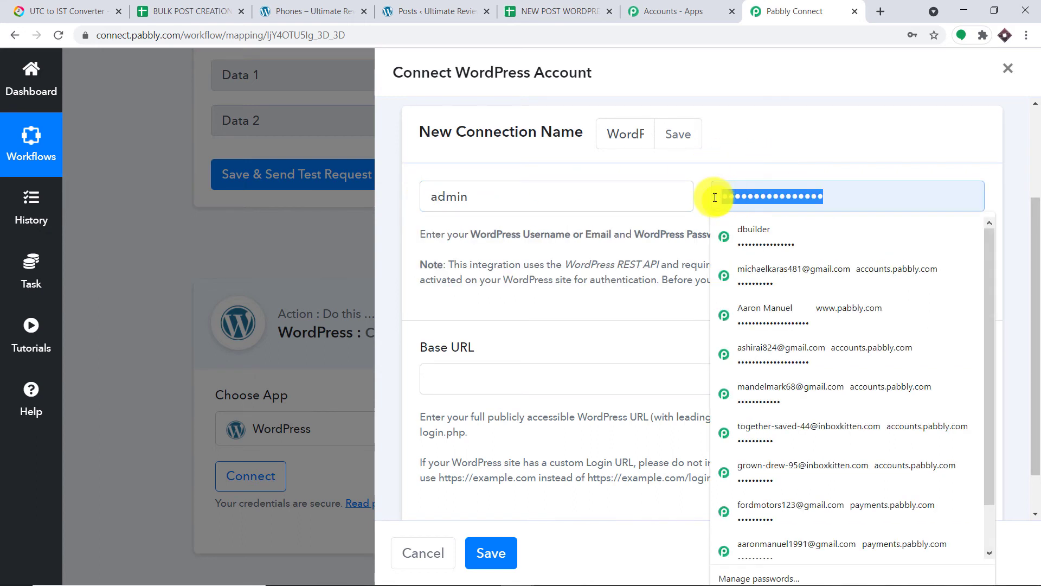
{"action": "type", "text": "******"}
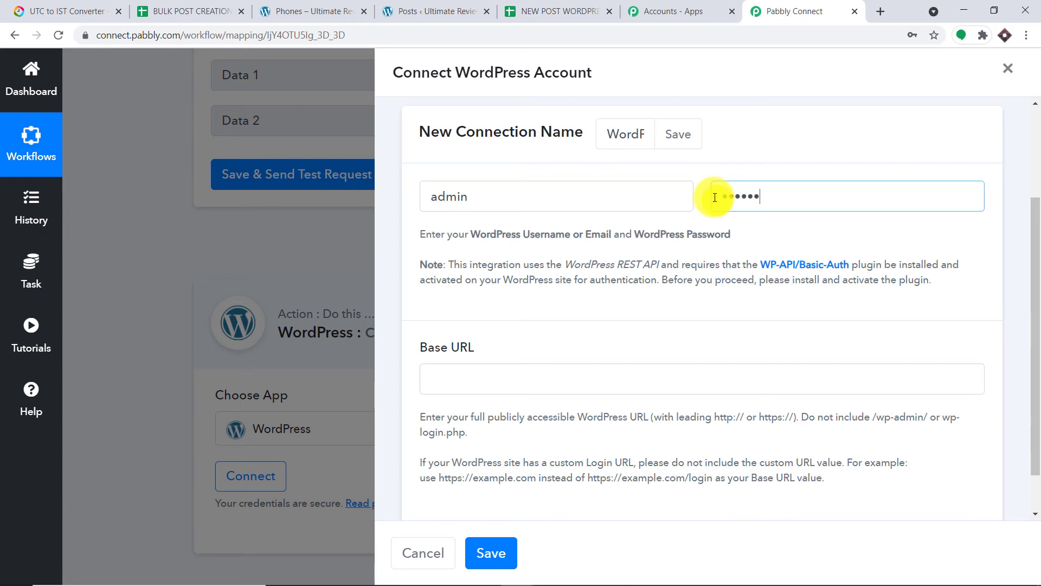
{"action": "left_click", "coordinate": [632, 311]}
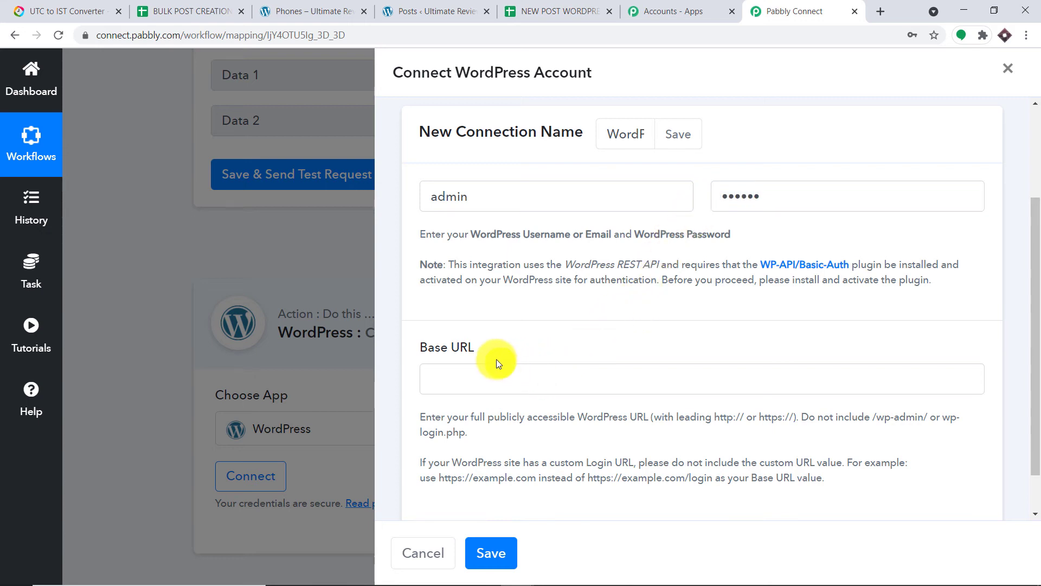
{"action": "left_click", "coordinate": [325, 10]}
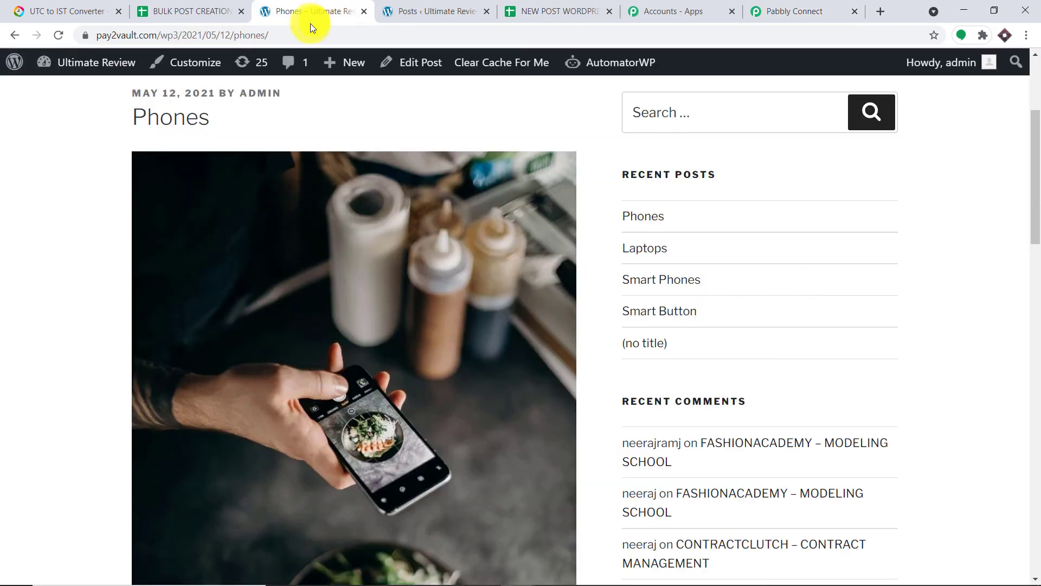
{"action": "left_click_drag", "start_coordinate": [181, 35], "coordinate": [88, 33]}
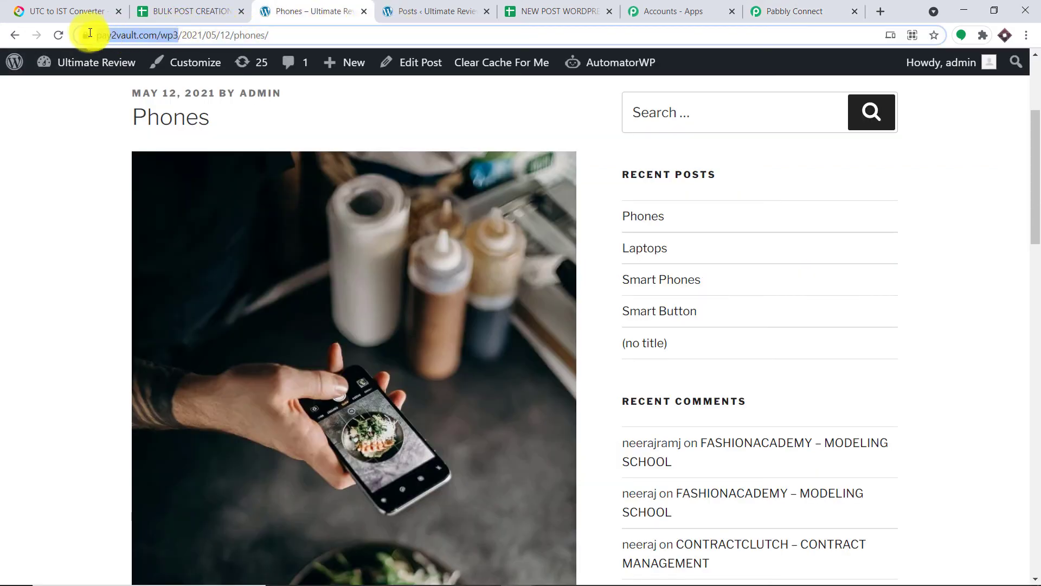
{"action": "right_click", "coordinate": [133, 31]}
{"action": "left_click", "coordinate": [186, 123]}
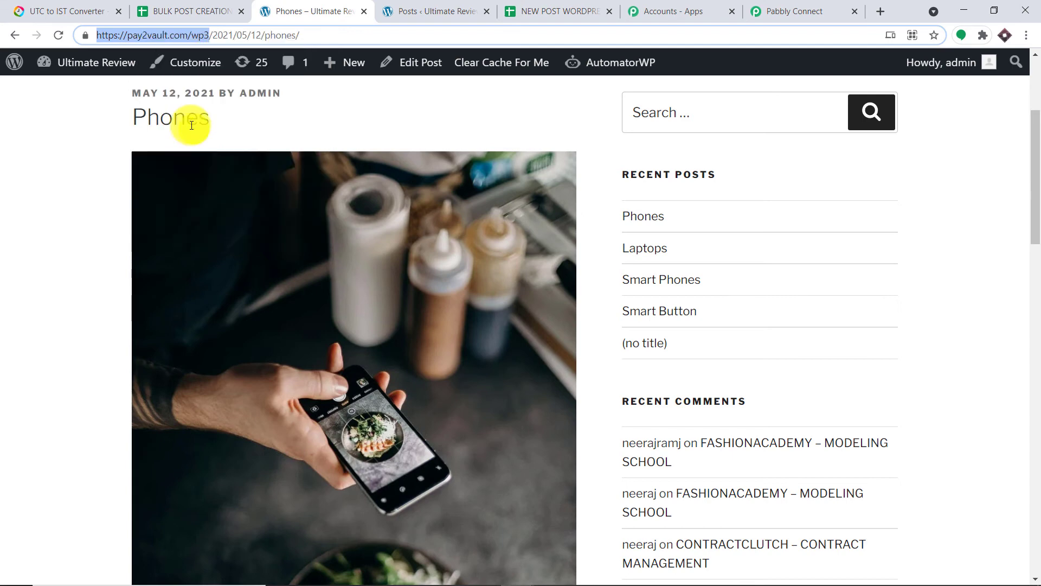
{"action": "left_click", "coordinate": [812, 4]}
{"action": "left_click", "coordinate": [494, 374]}
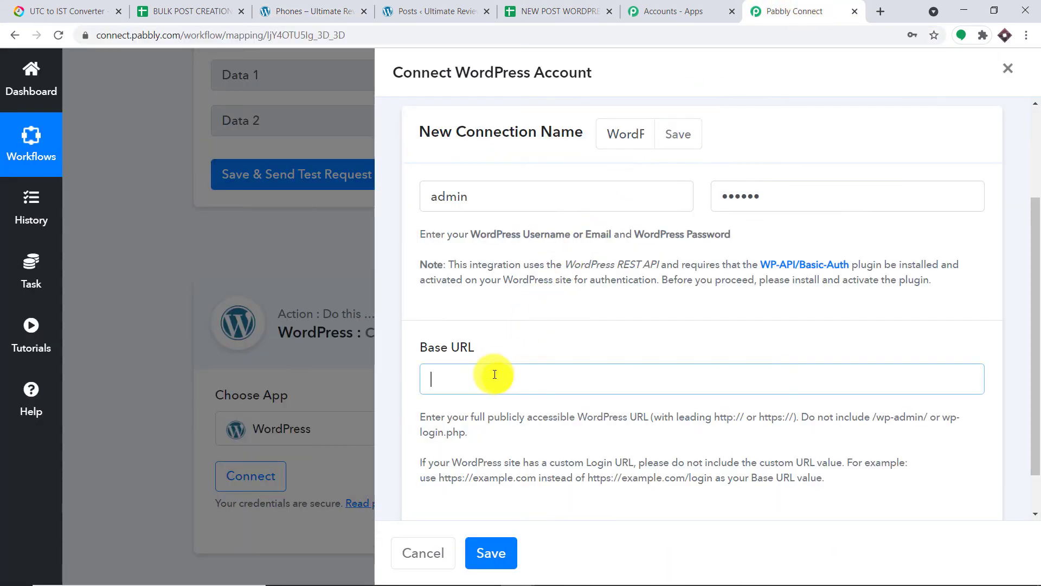
{"action": "key", "text": "ctrl+v"}
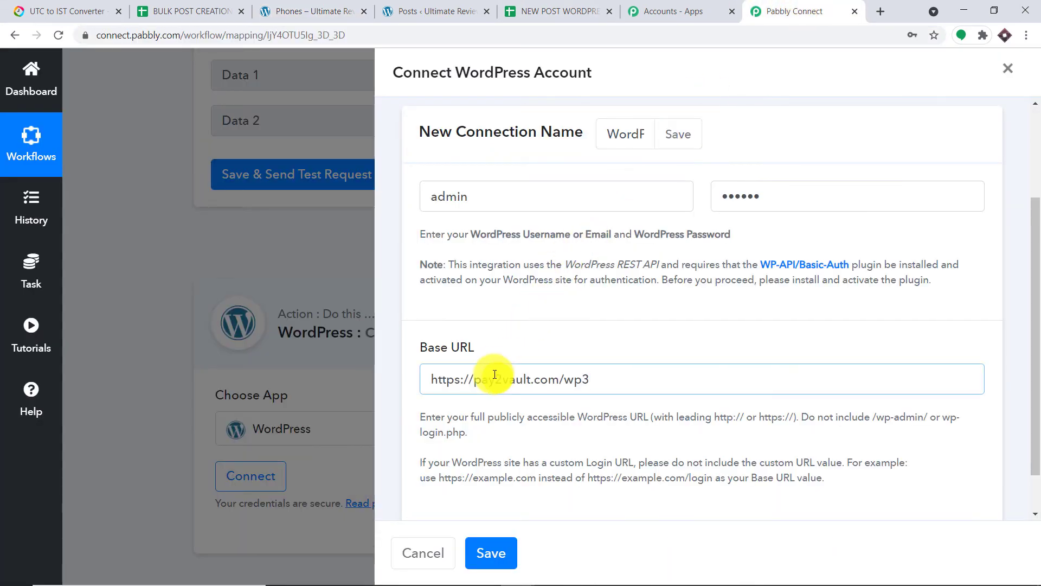
{"action": "left_click", "coordinate": [541, 333]}
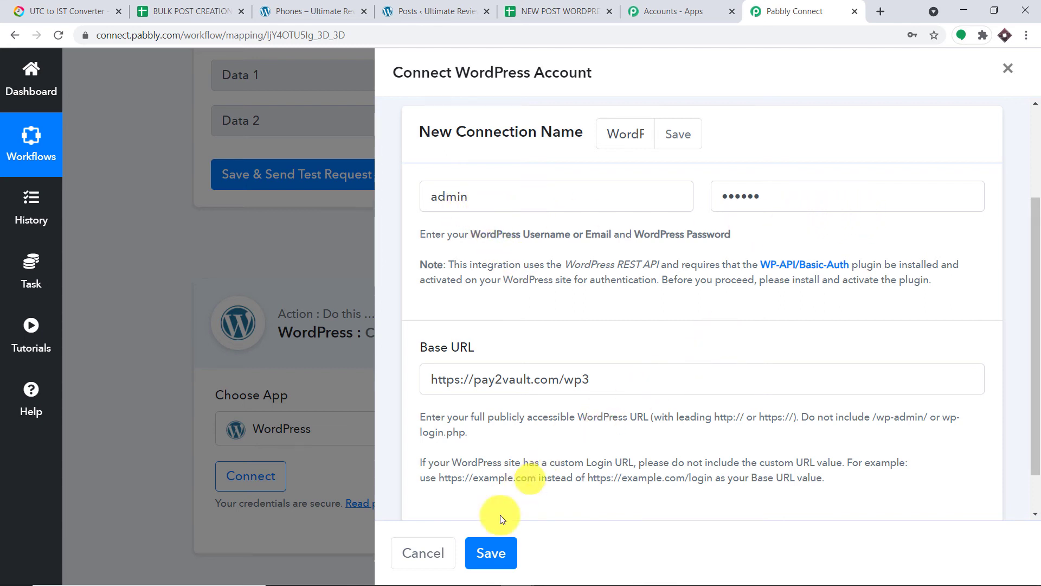
{"action": "left_click", "coordinate": [495, 556]}
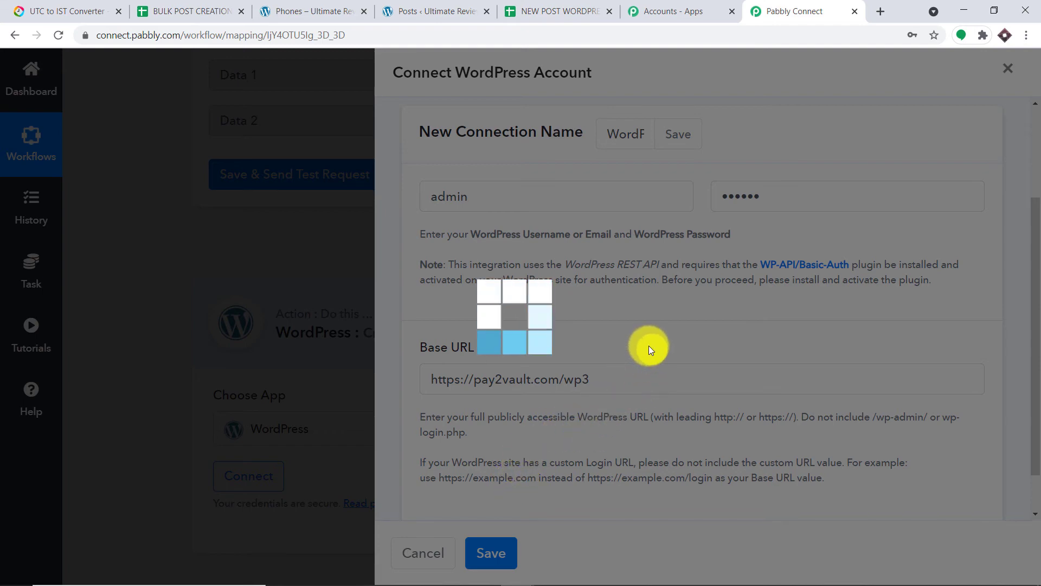
- Map the WordPress Post Title to the JSON Extractor's Data 0 value, Super Phones
{"action": "scroll", "coordinate": [673, 347], "scroll_direction": "down", "scroll_amount": 6}
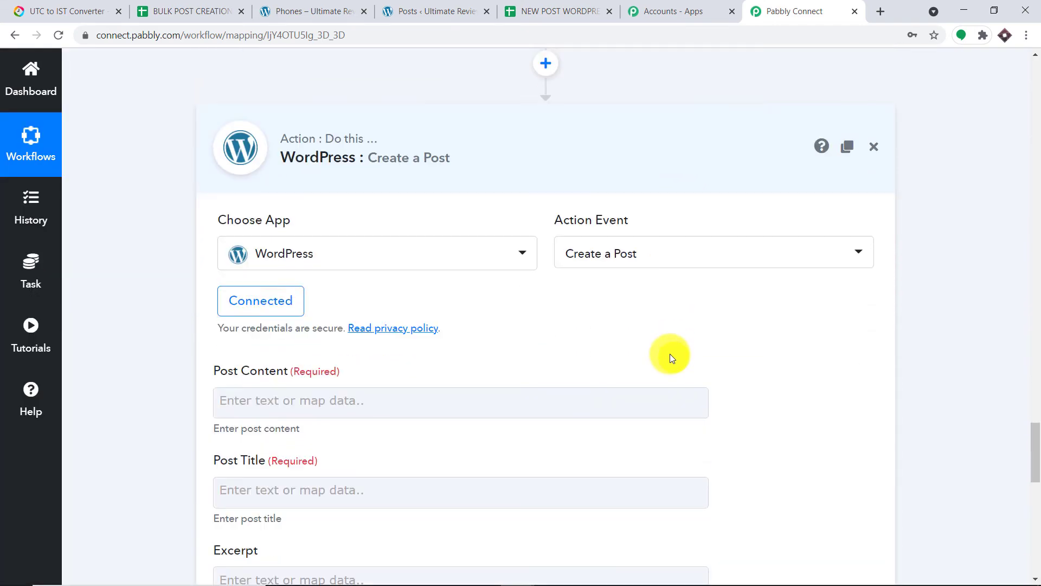
{"action": "scroll", "coordinate": [564, 360], "scroll_direction": "down", "scroll_amount": 5}
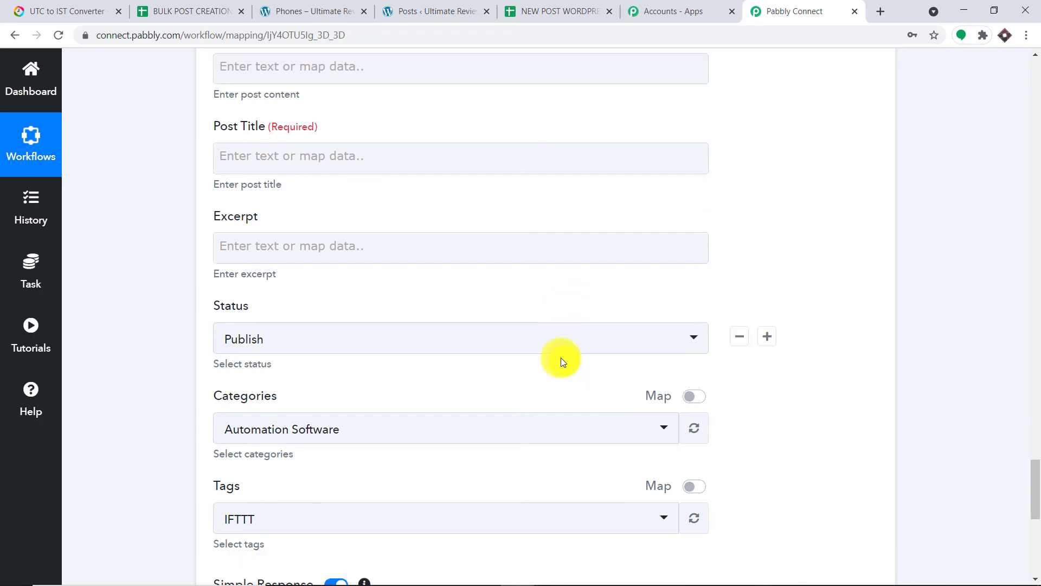
{"action": "scroll", "coordinate": [562, 356], "scroll_direction": "up", "scroll_amount": 8}
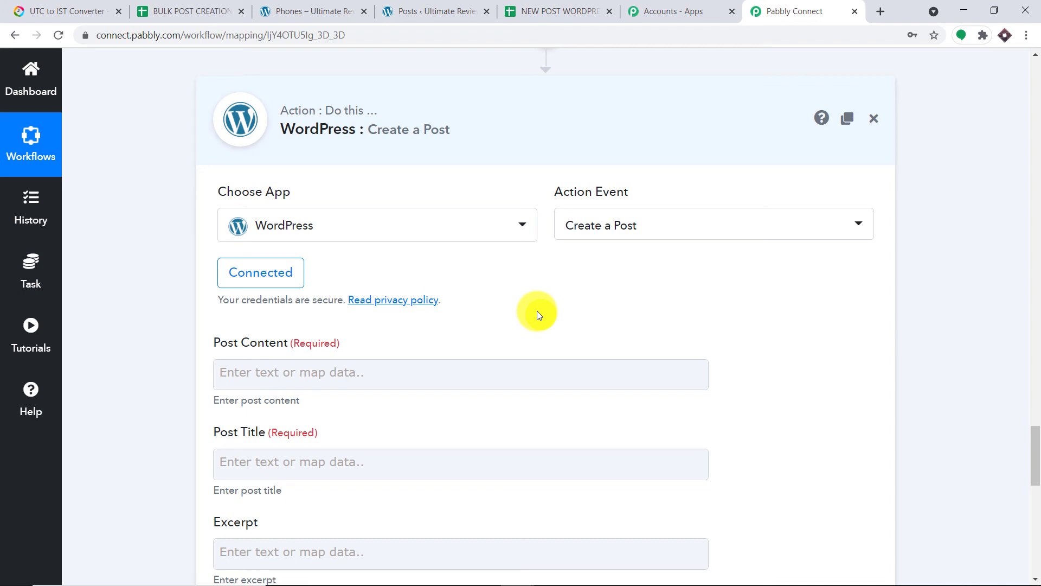
{"action": "scroll", "coordinate": [536, 311], "scroll_direction": "down", "scroll_amount": 1}
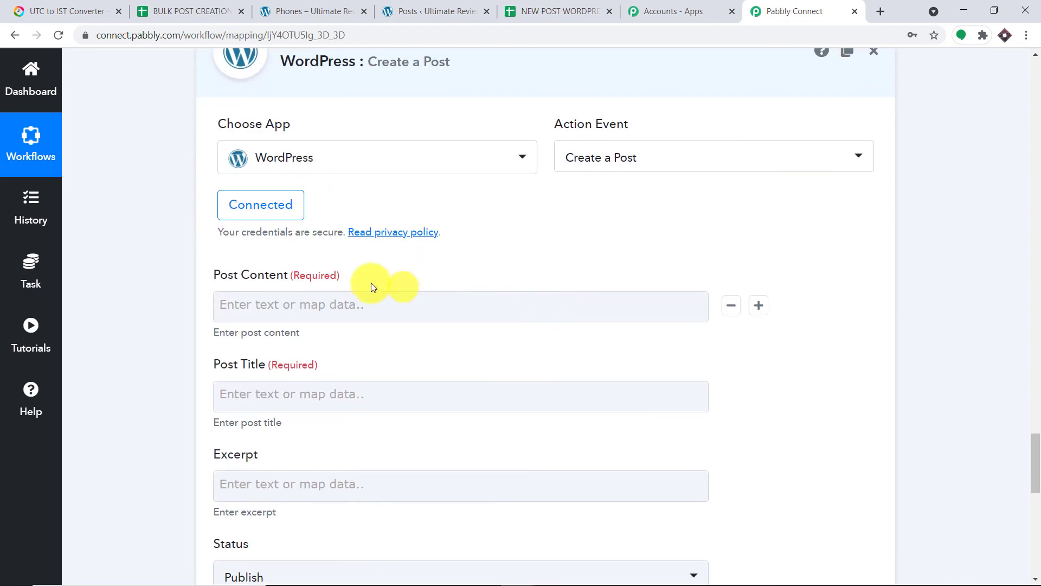
{"action": "scroll", "coordinate": [252, 285], "scroll_direction": "down", "scroll_amount": 1}
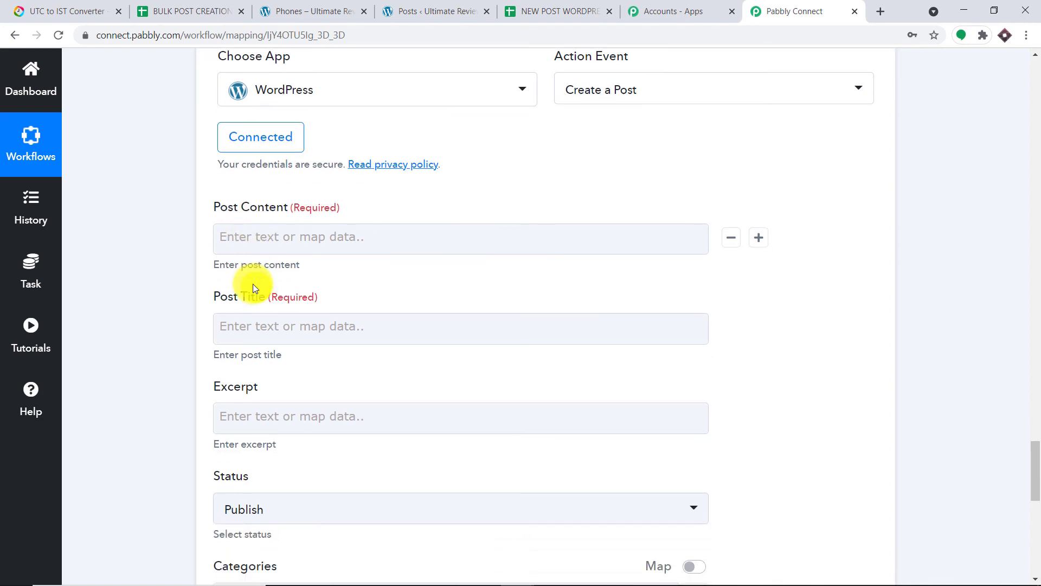
{"action": "left_click", "coordinate": [247, 328]}
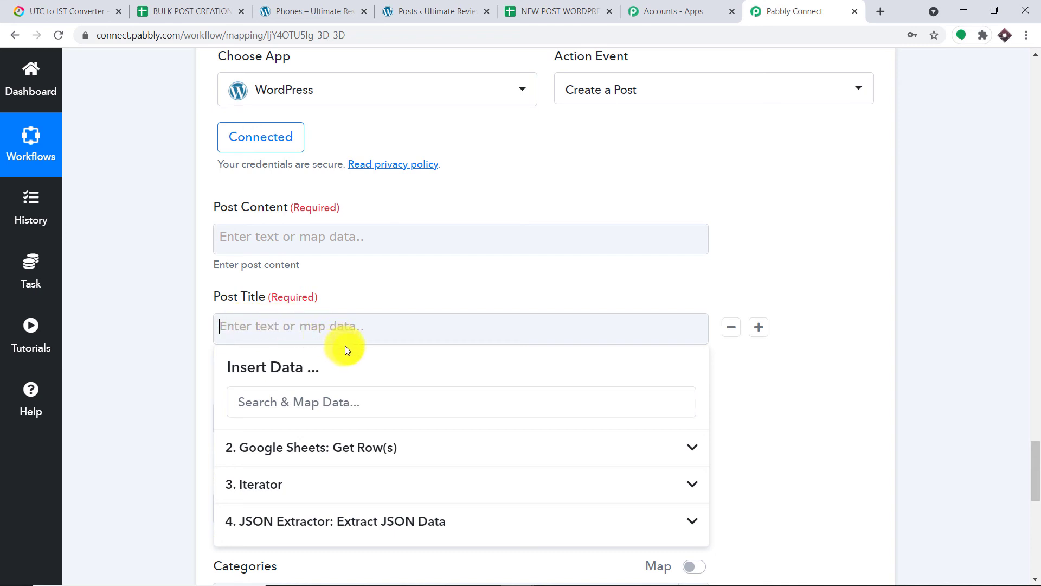
{"action": "scroll", "coordinate": [347, 350], "scroll_direction": "down", "scroll_amount": 1}
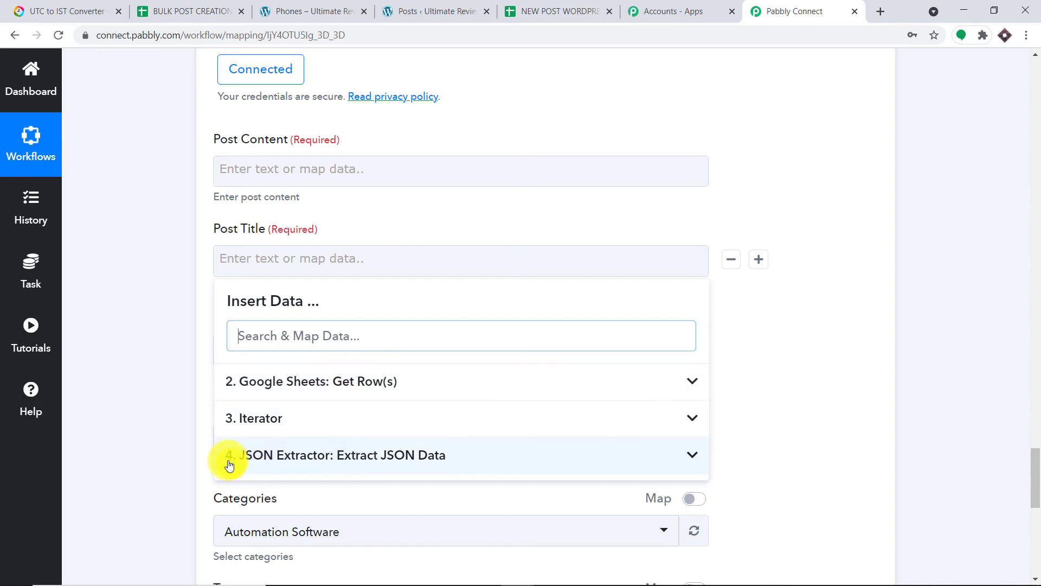
{"action": "left_click", "coordinate": [346, 464]}
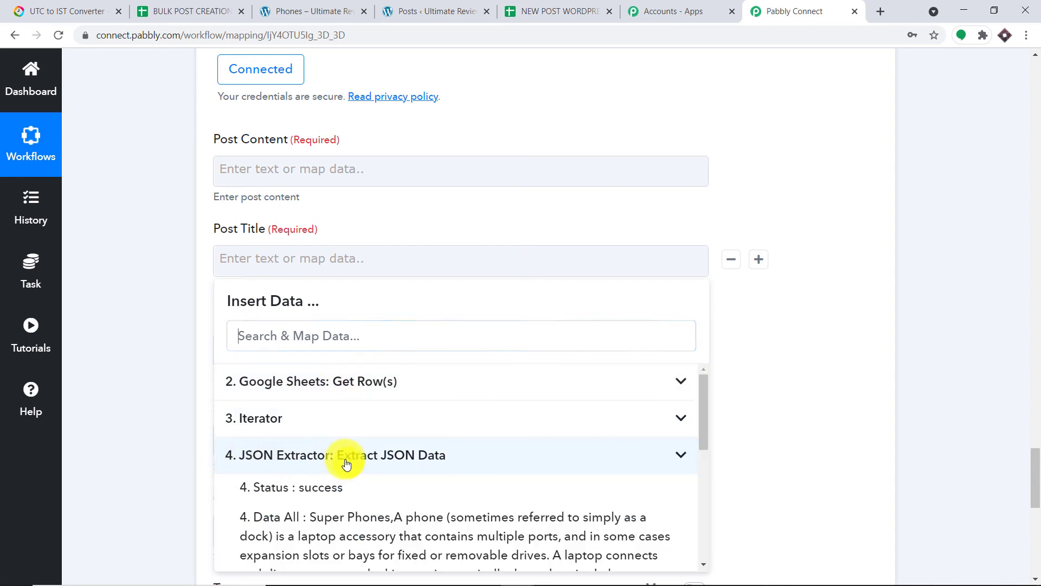
{"action": "scroll", "coordinate": [356, 471], "scroll_direction": "down", "scroll_amount": 2}
{"action": "scroll", "coordinate": [359, 478], "scroll_direction": "down", "scroll_amount": 2}
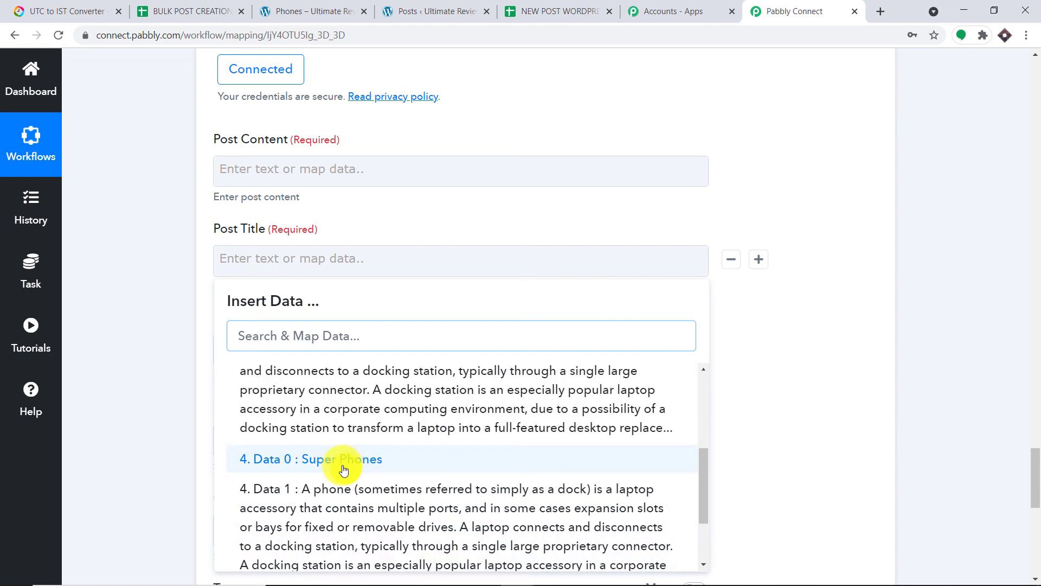
{"action": "left_click", "coordinate": [344, 469]}
{"action": "left_click", "coordinate": [759, 186]}
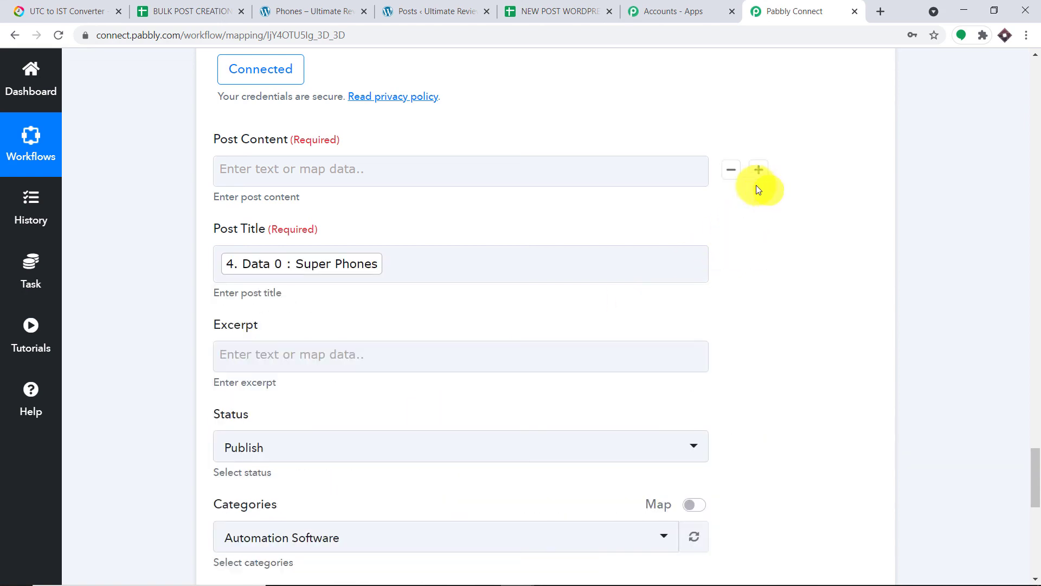
- Enter the image tag <img src=""/Img> in the Post Content field
{"action": "left_click", "coordinate": [309, 171]}
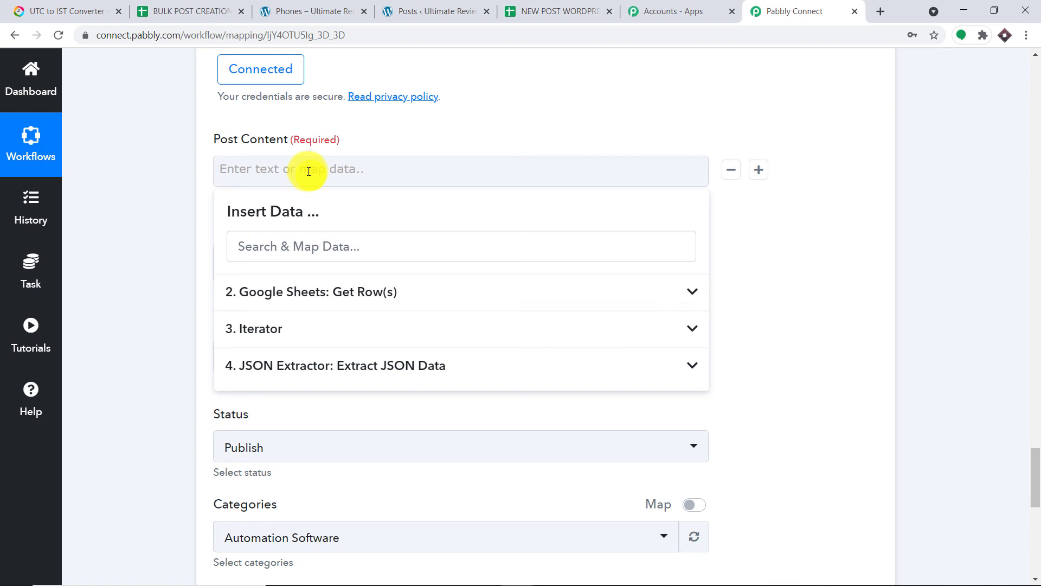
{"action": "type", "text": "<img src=\"\"/img>"}
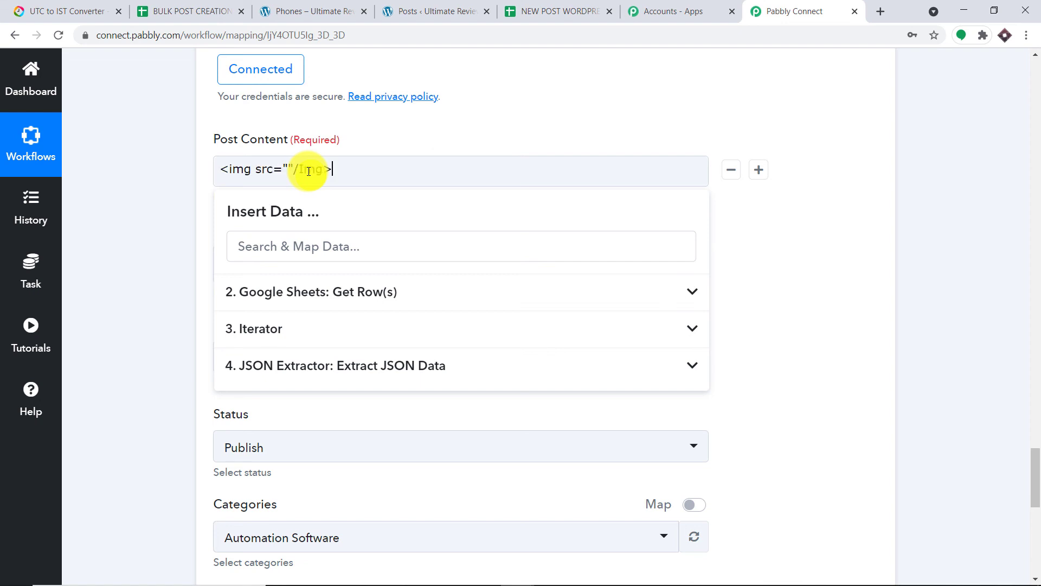
{"action": "left_click", "coordinate": [415, 122]}
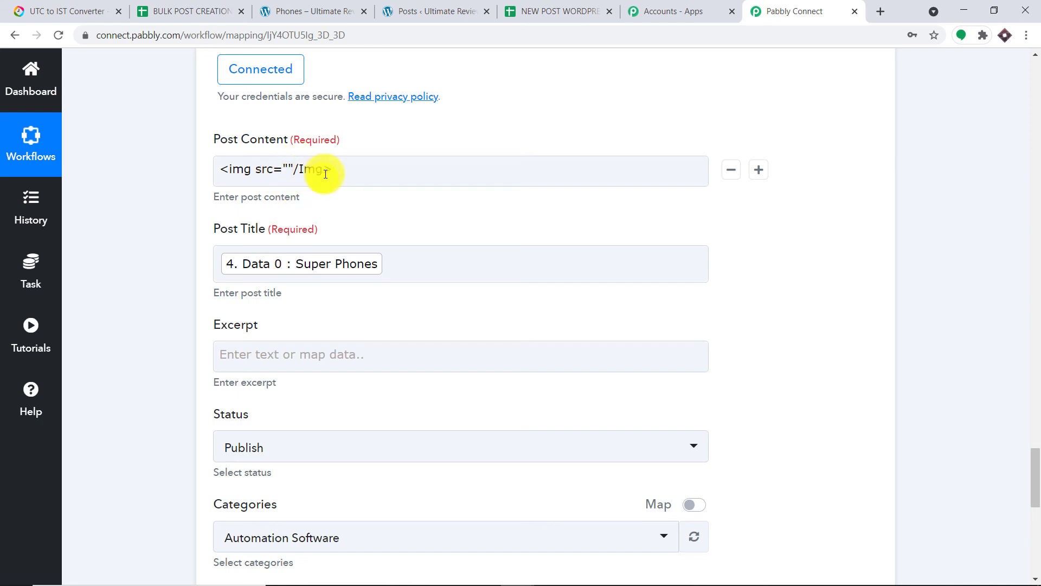
- Insert the JSON Extractor's Data 2 image URL between the quotes of the image tag in Post Content
{"action": "left_click", "coordinate": [289, 166]}
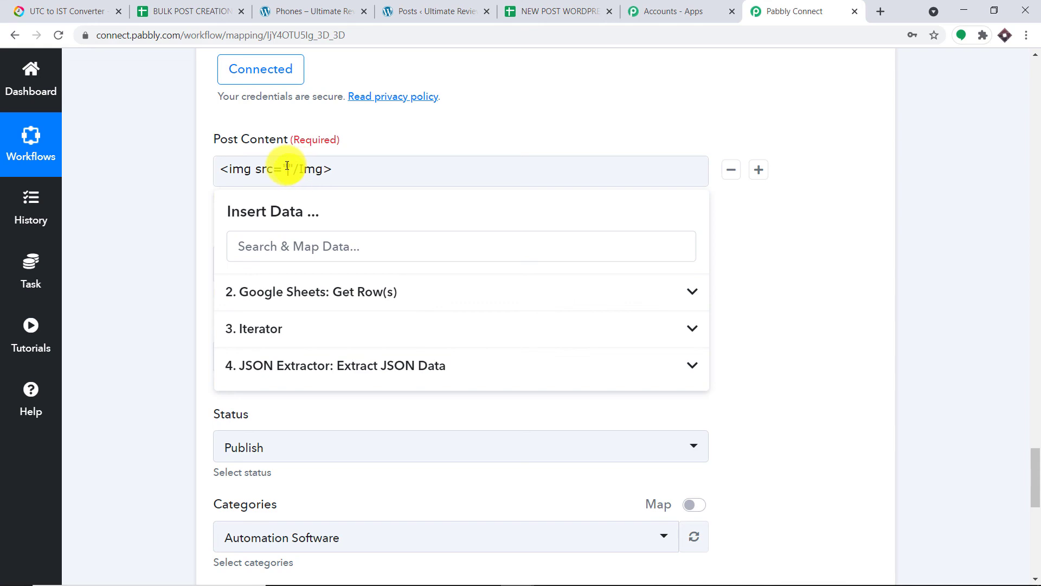
{"action": "left_click", "coordinate": [356, 369]}
{"action": "scroll", "coordinate": [429, 477], "scroll_direction": "down", "scroll_amount": 5}
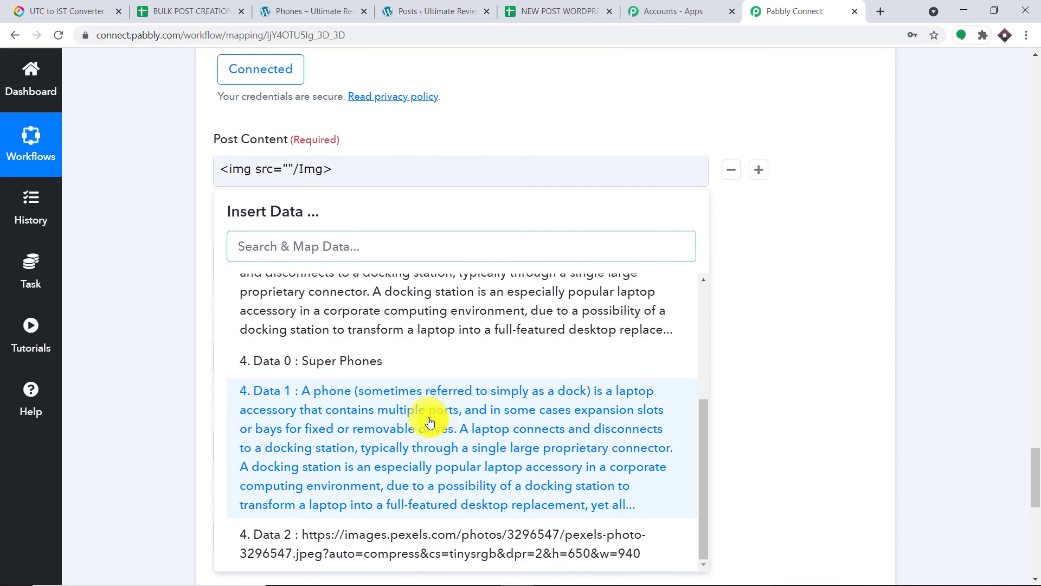
{"action": "left_click", "coordinate": [405, 539]}
{"action": "left_click", "coordinate": [695, 236]}
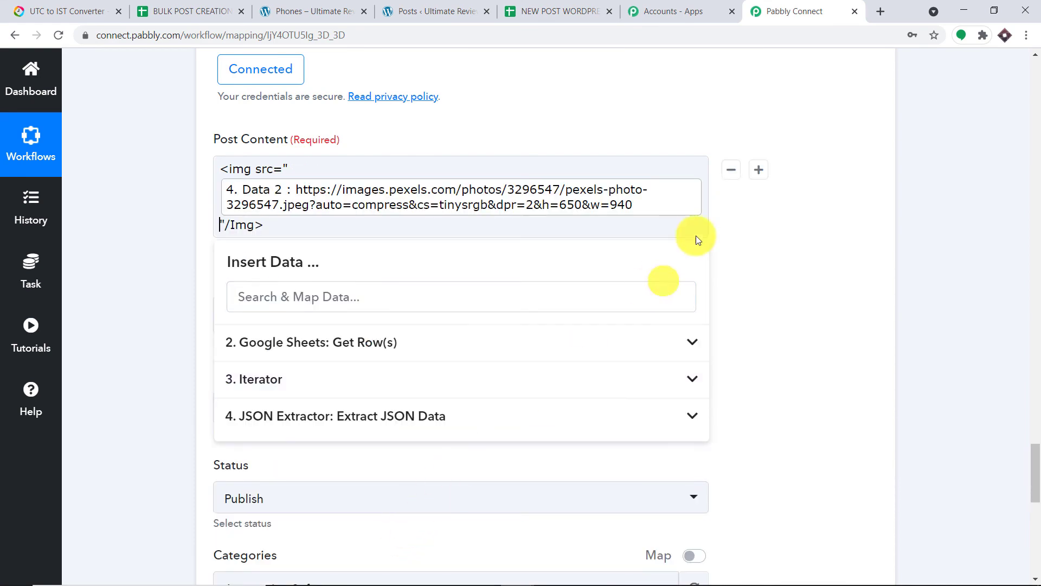
{"action": "left_click", "coordinate": [768, 221]}
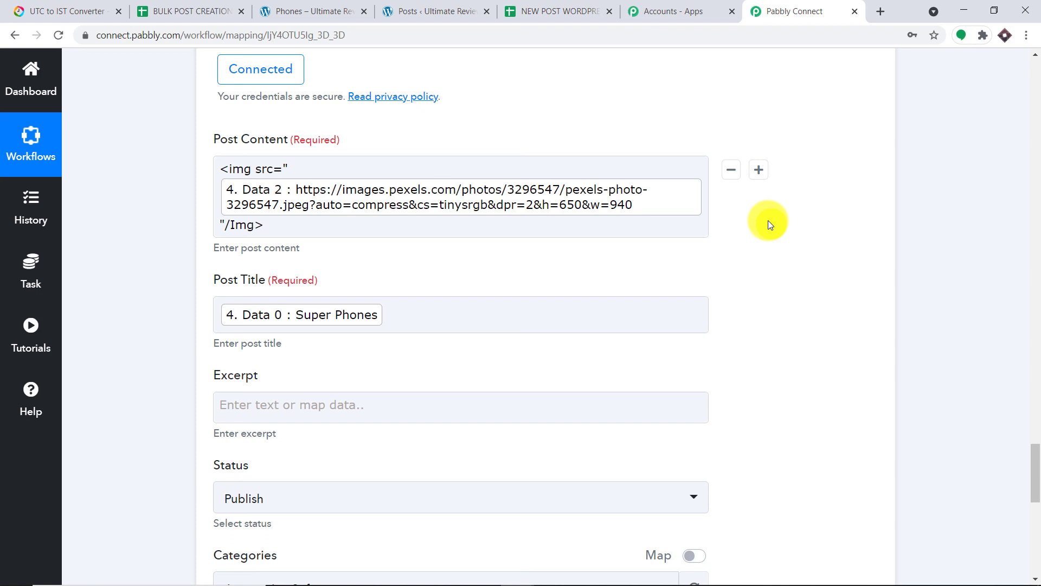
- Add a new line below the image tag in Post Content and map the JSON Extractor's Data 1 description there
{"action": "left_click", "coordinate": [347, 225]}
{"action": "key", "text": "Return"}
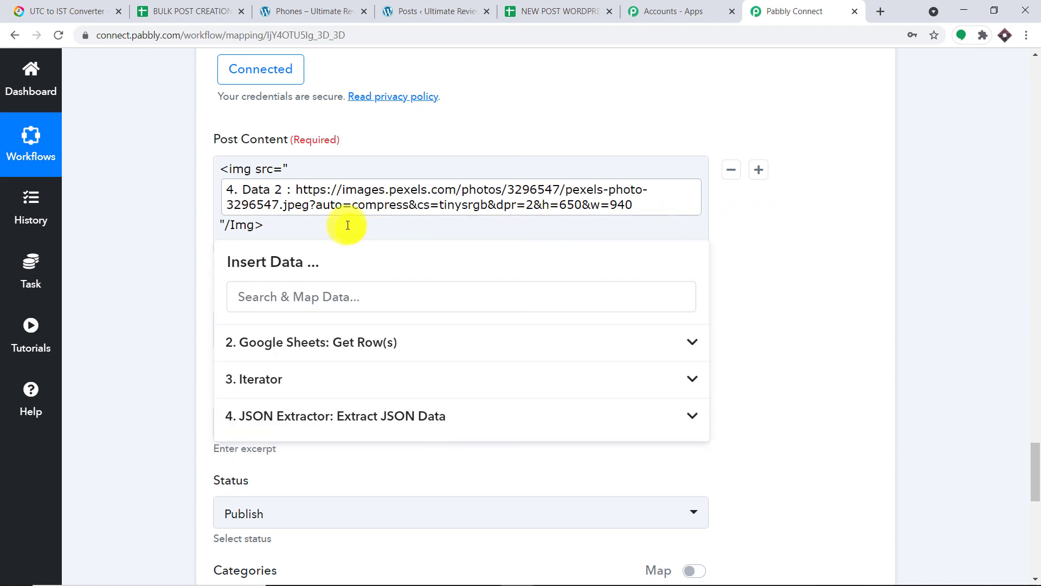
{"action": "left_click", "coordinate": [356, 415]}
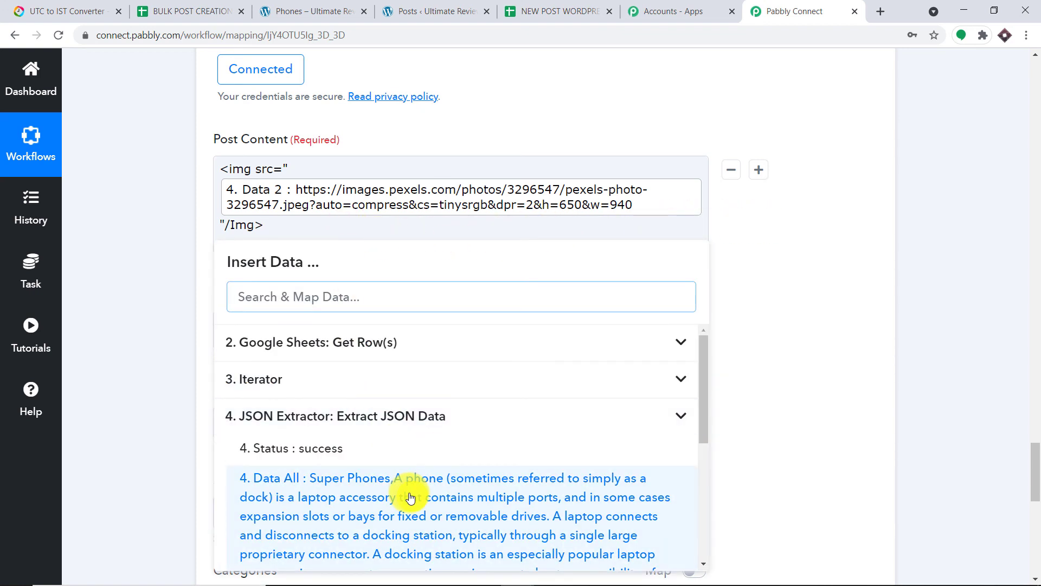
{"action": "scroll", "coordinate": [410, 488], "scroll_direction": "down", "scroll_amount": 4}
{"action": "scroll", "coordinate": [384, 460], "scroll_direction": "down", "scroll_amount": 1}
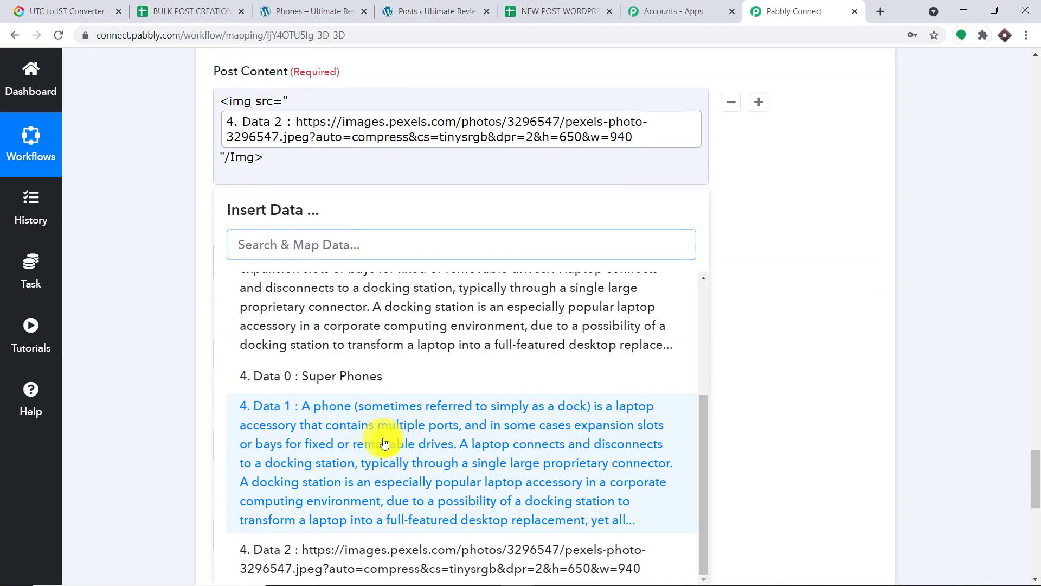
{"action": "left_click", "coordinate": [384, 444]}
{"action": "left_click", "coordinate": [793, 202]}
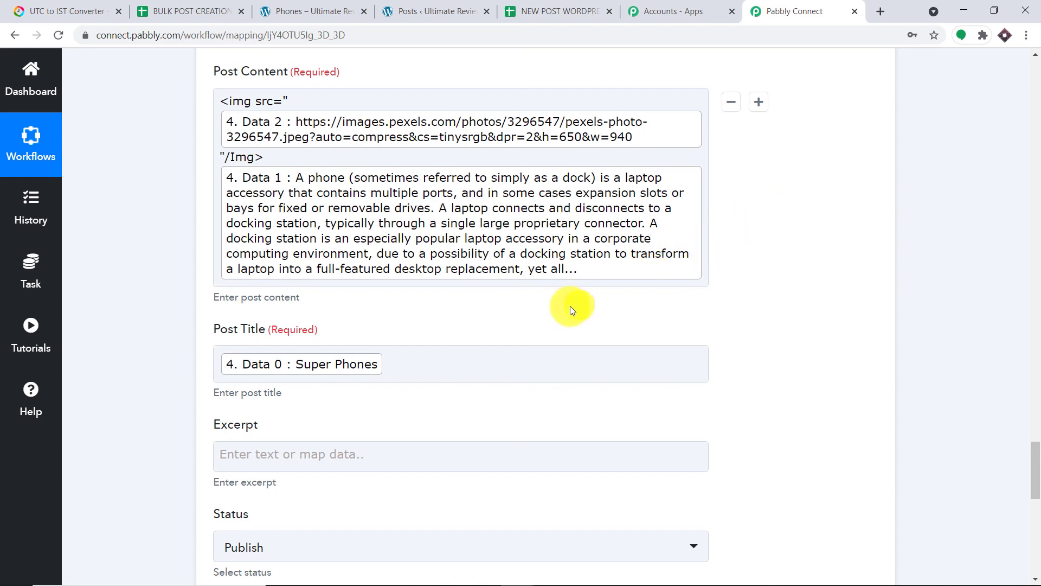
- Leave the Excerpt empty and select Publish as the post's Status
{"action": "scroll", "coordinate": [571, 306], "scroll_direction": "down", "scroll_amount": 3}
{"action": "left_click", "coordinate": [293, 247]}
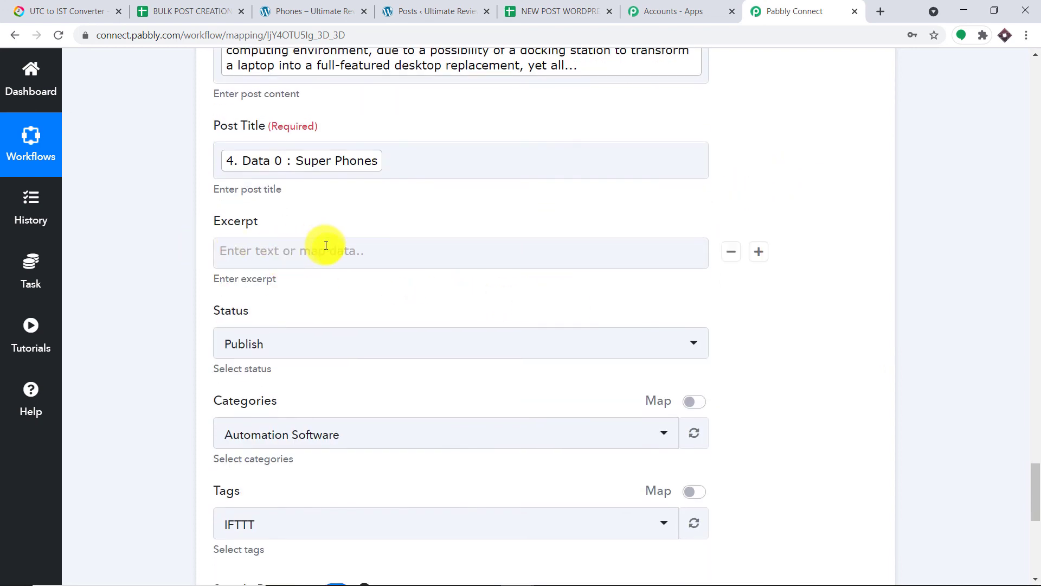
{"action": "left_click", "coordinate": [350, 352]}
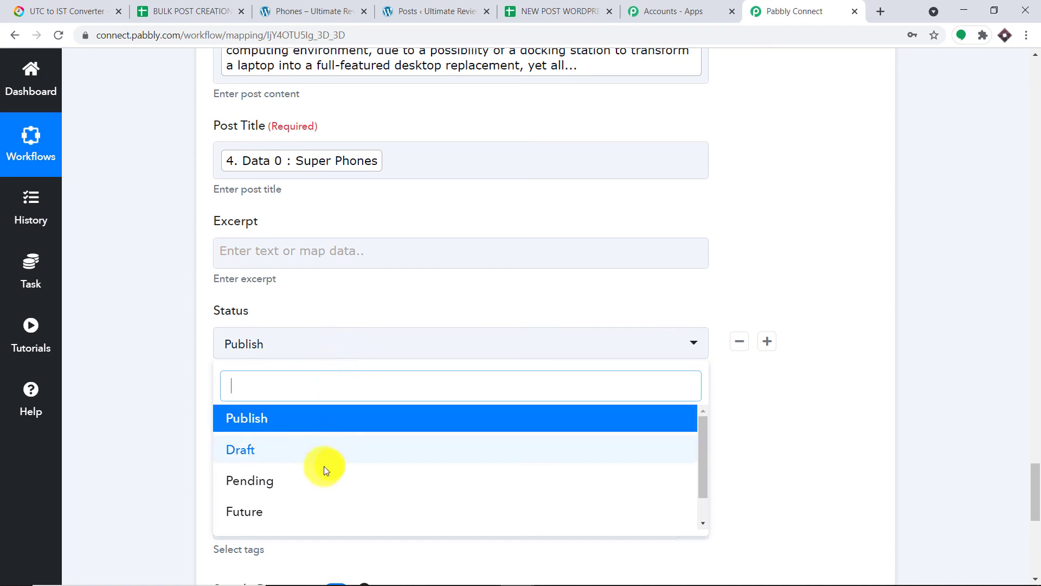
{"action": "left_click", "coordinate": [338, 417]}
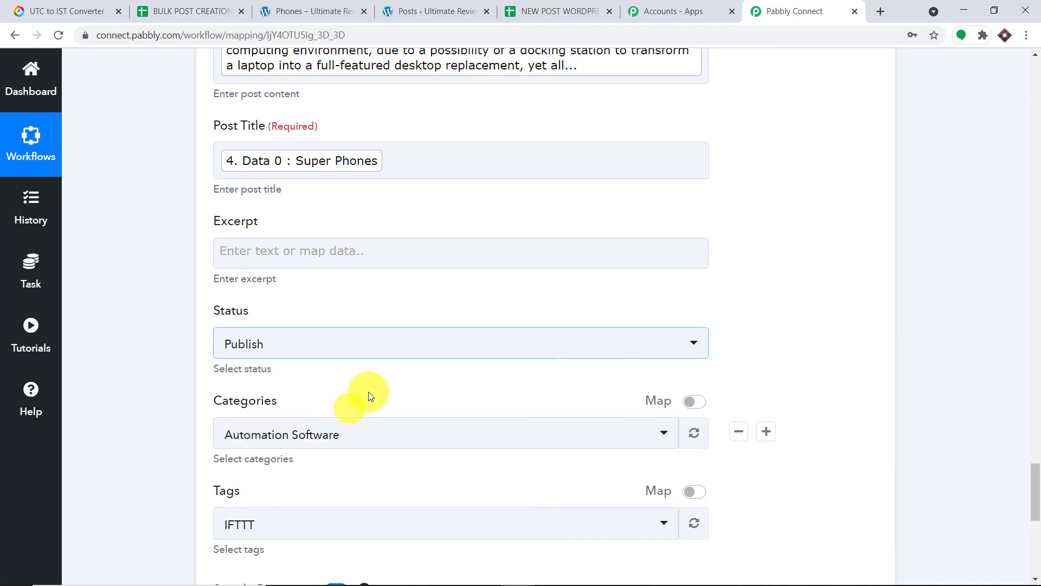
{"action": "scroll", "coordinate": [305, 421], "scroll_direction": "down", "scroll_amount": 3}
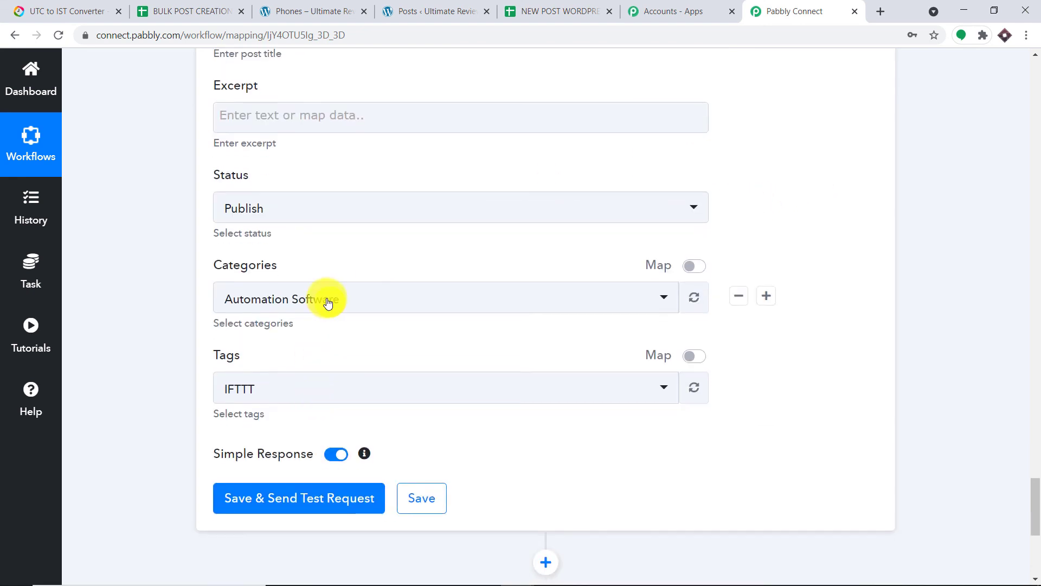
- Set the post's category to Uncategorized and its tag to IFTTT
{"action": "left_click", "coordinate": [328, 300]}
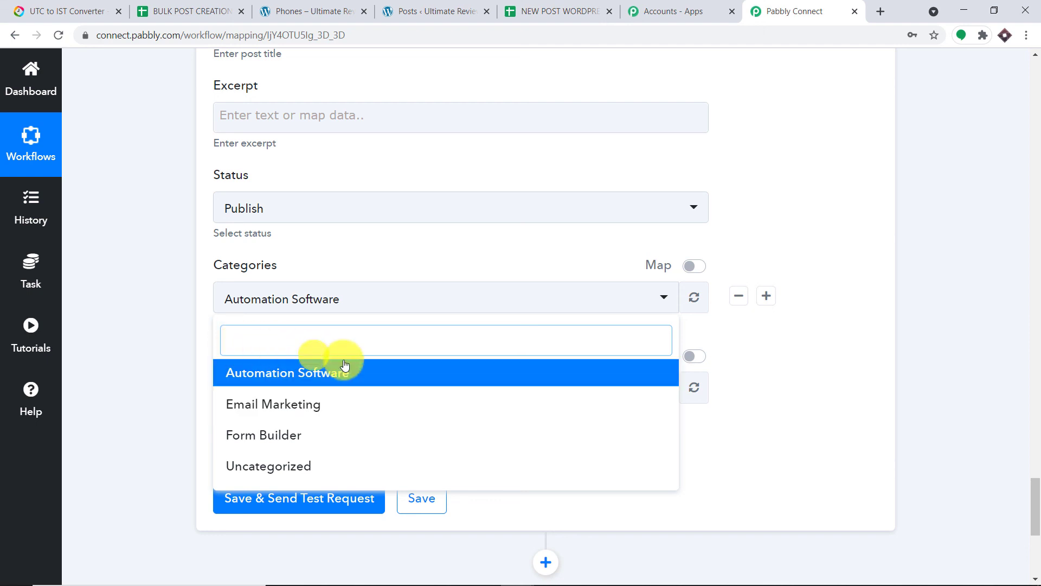
{"action": "left_click", "coordinate": [324, 468]}
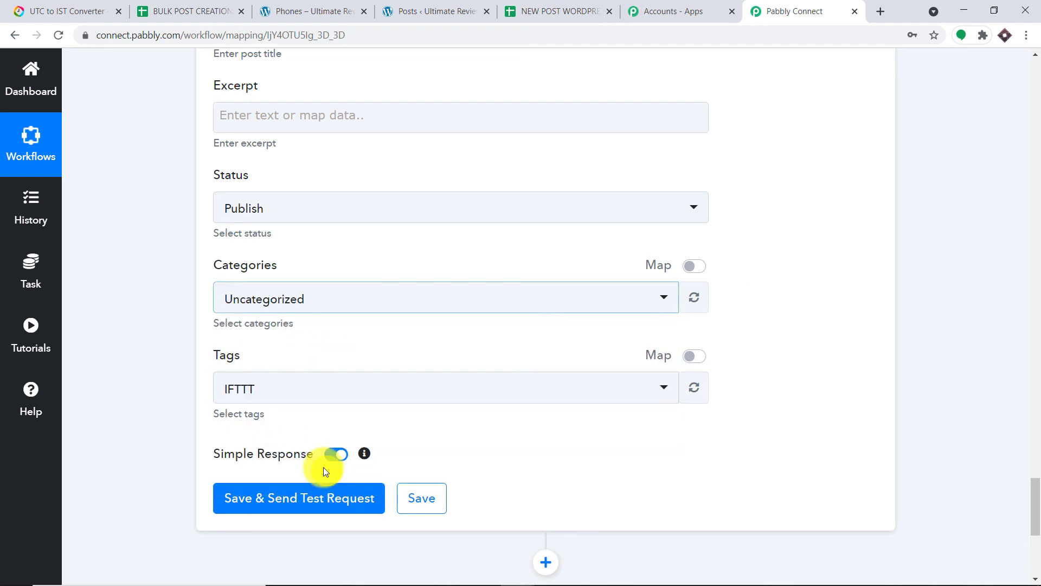
{"action": "left_click", "coordinate": [291, 394]}
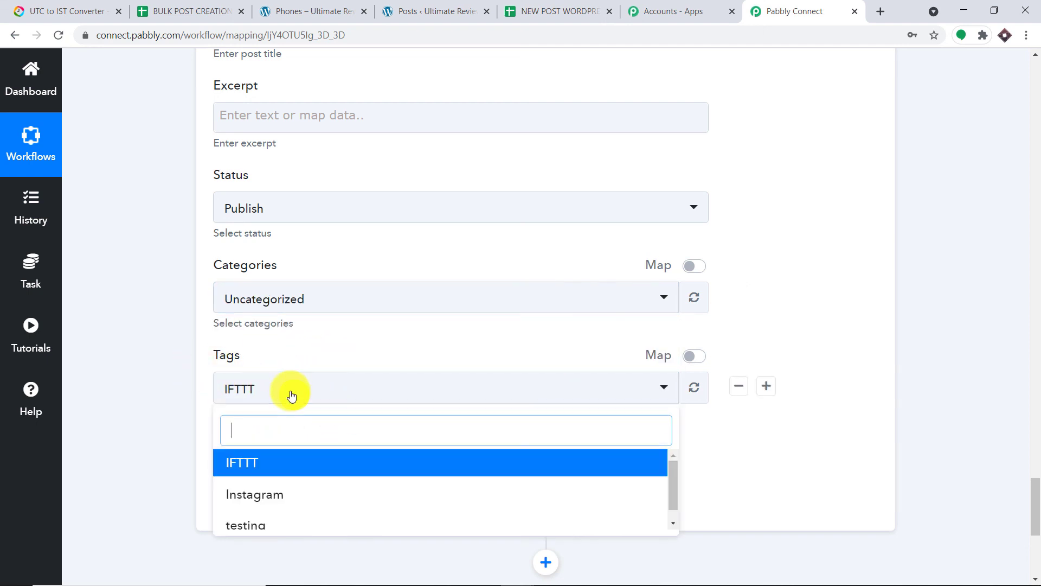
{"action": "left_click", "coordinate": [302, 467]}
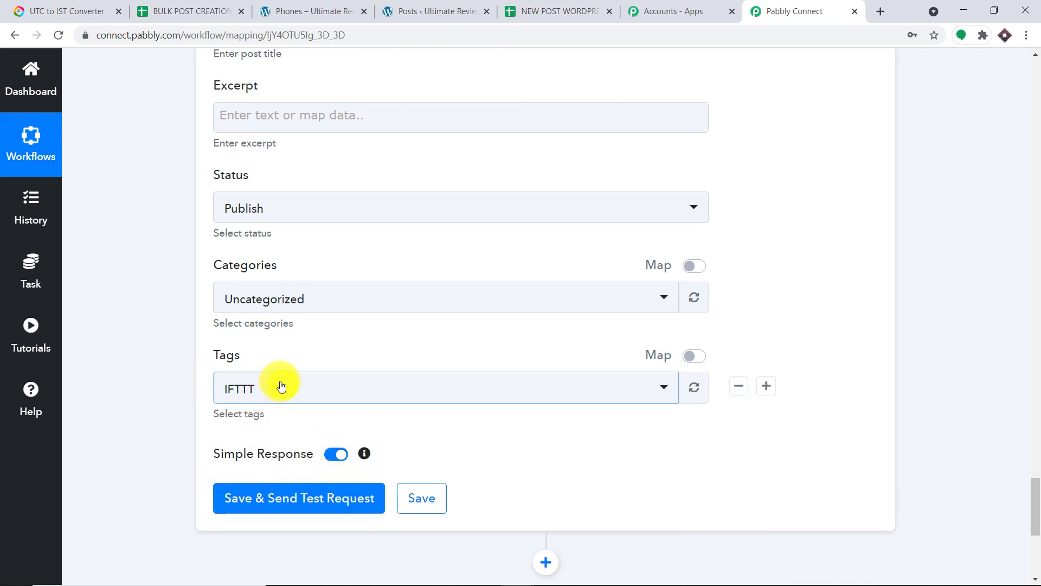
- Review the mapped post fields, then save the WordPress Create a Post action and send its test request
{"action": "scroll", "coordinate": [331, 346], "scroll_direction": "up", "scroll_amount": 9}
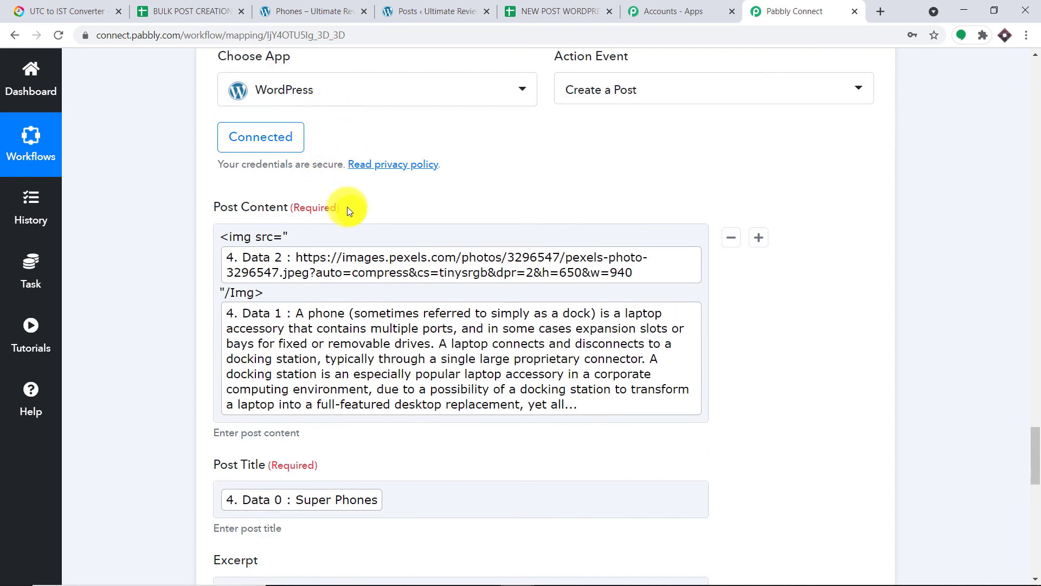
{"action": "scroll", "coordinate": [347, 210], "scroll_direction": "down", "scroll_amount": 14}
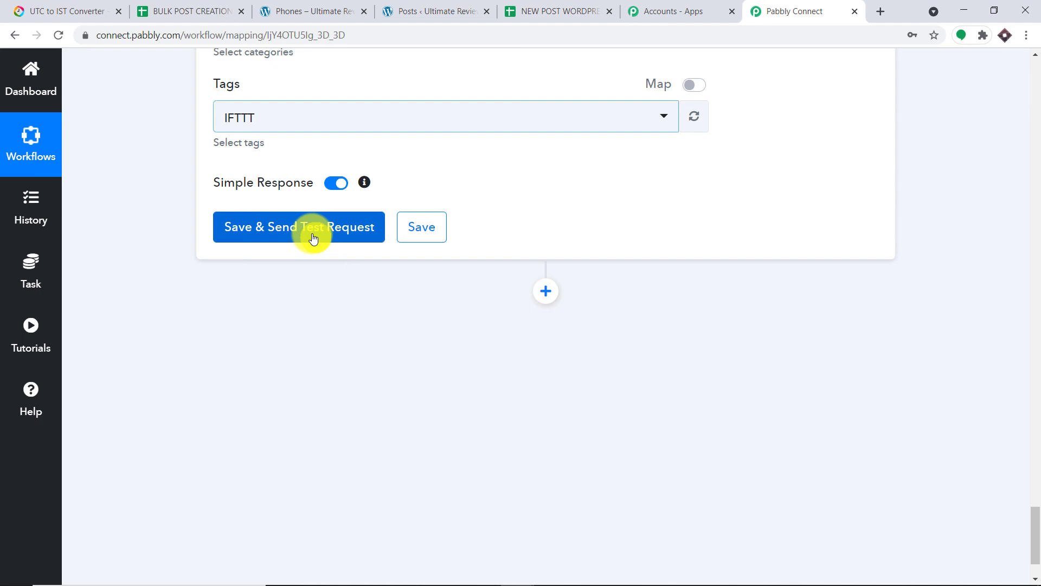
{"action": "left_click", "coordinate": [313, 239]}
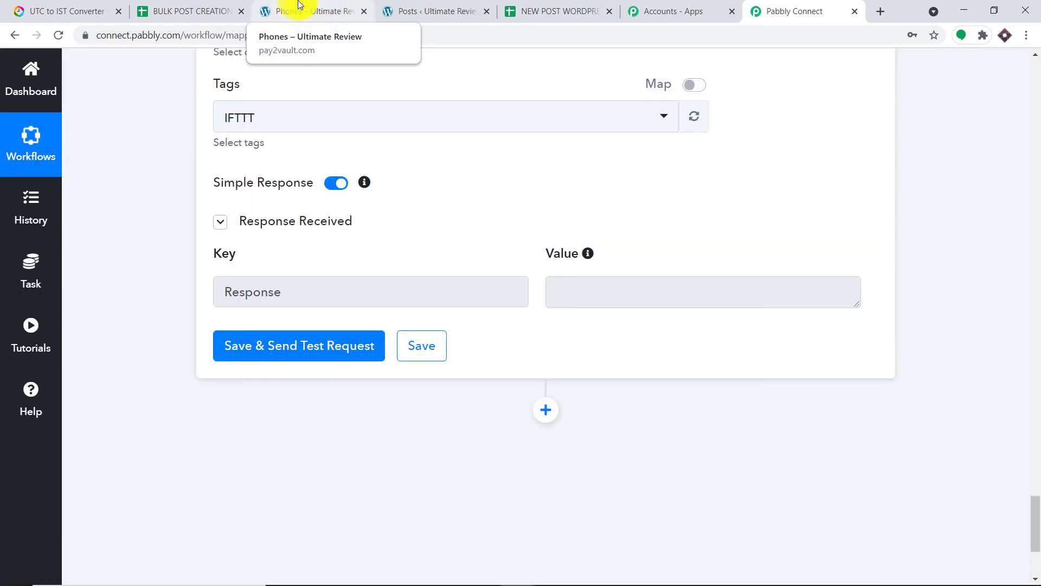
- Switch to WordPress, reload the Posts list to check for the test post, and compare it with the NEW POST WORDPRESS DATA sheet
{"action": "left_click", "coordinate": [434, 7]}
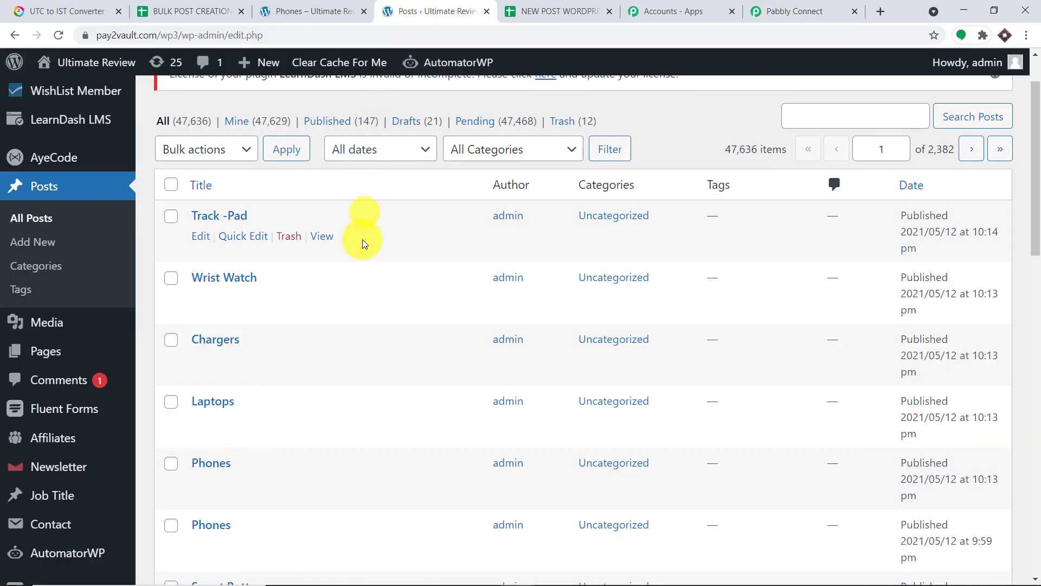
{"action": "scroll", "coordinate": [93, 104], "scroll_direction": "up", "scroll_amount": 1}
{"action": "left_click", "coordinate": [59, 35]}
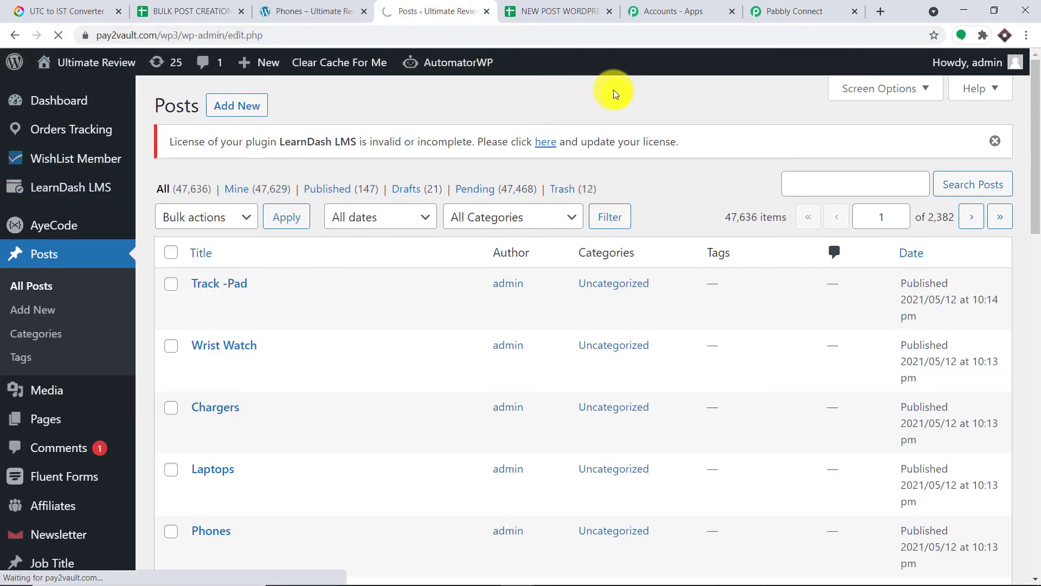
{"action": "mouse_move", "coordinate": [275, 286]}
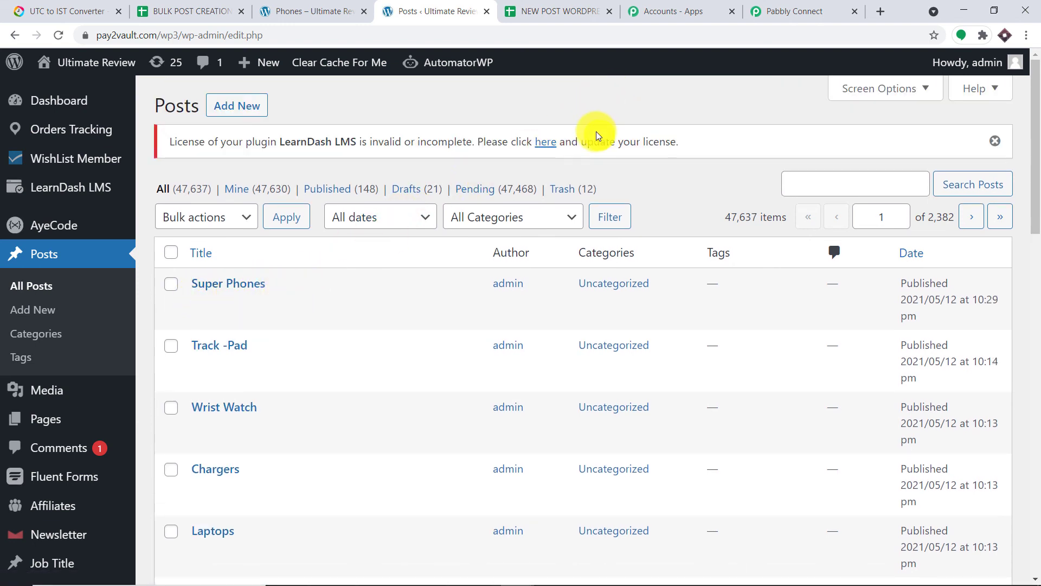
{"action": "left_click", "coordinate": [562, 11]}
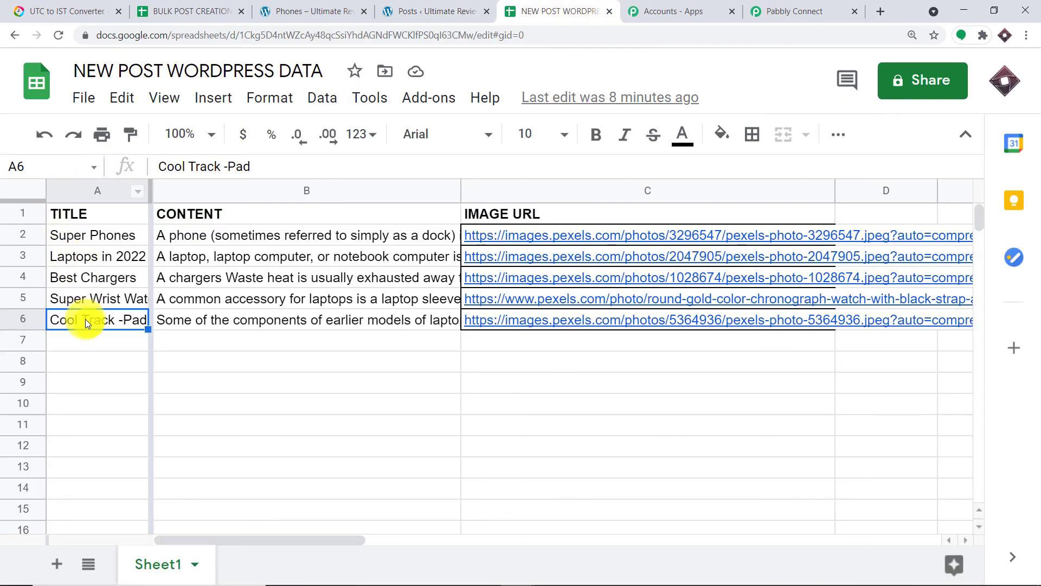
- Check the Schedule trigger's run date in Pabbly Connect against the UTC to IST converter
{"action": "left_click", "coordinate": [794, 11]}
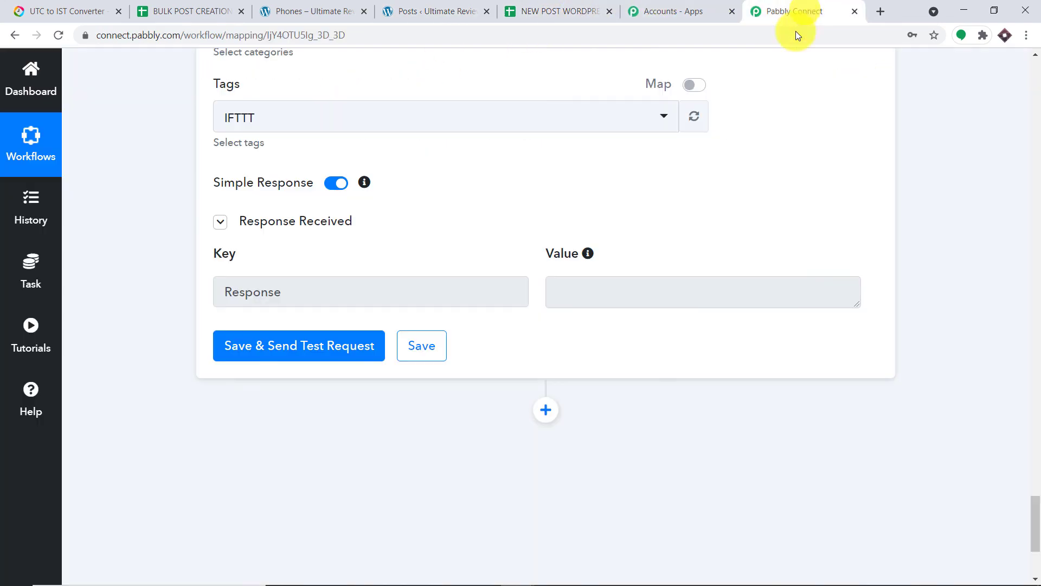
{"action": "scroll", "coordinate": [1039, 207], "scroll_direction": "up", "scroll_amount": 20}
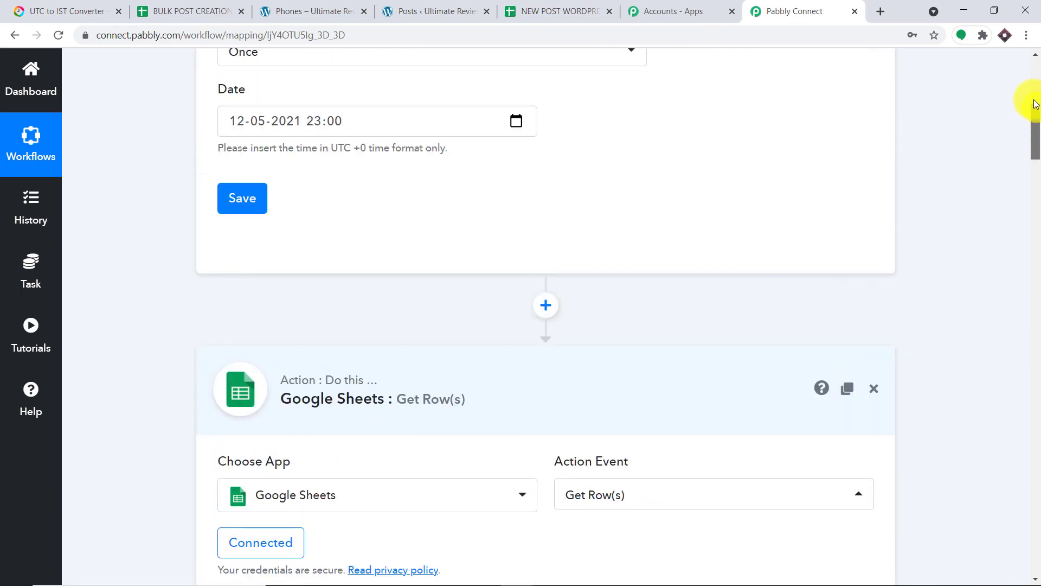
{"action": "left_click_drag", "start_coordinate": [1035, 104], "coordinate": [1026, 86]}
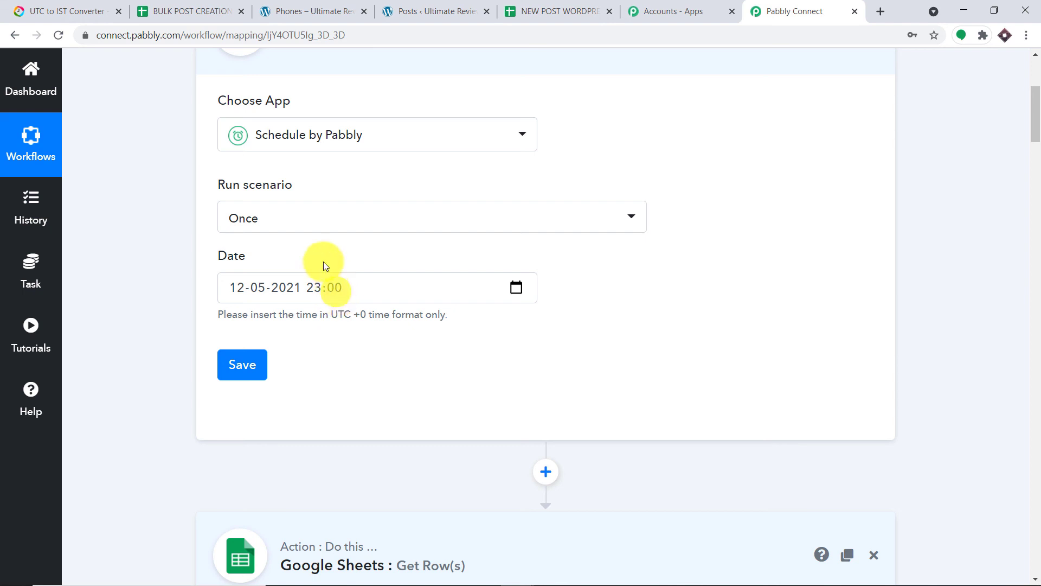
{"action": "left_click", "coordinate": [60, 11]}
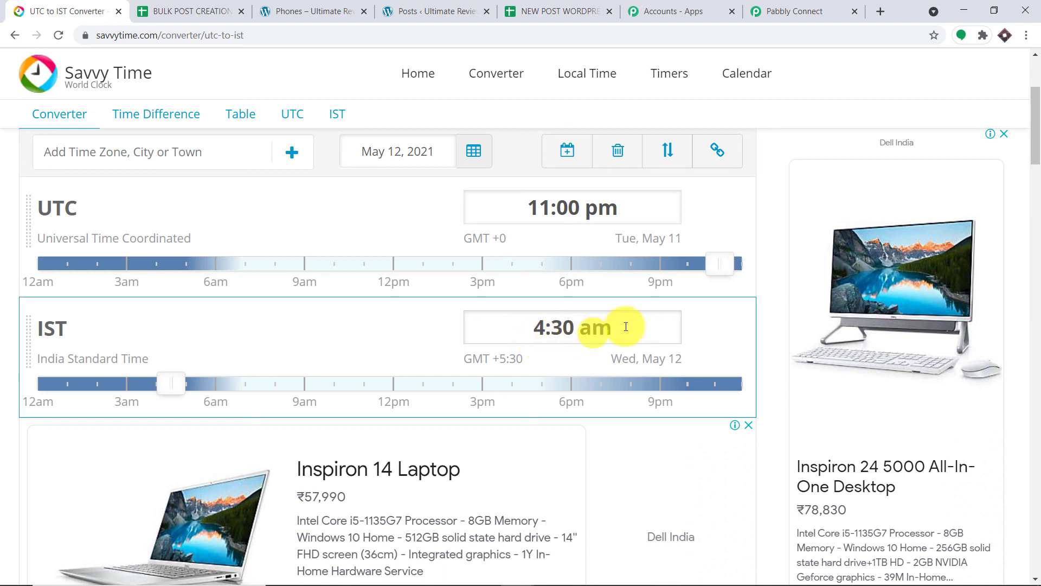
{"action": "mouse_move", "coordinate": [971, 564]}
{"action": "left_click", "coordinate": [809, 6]}
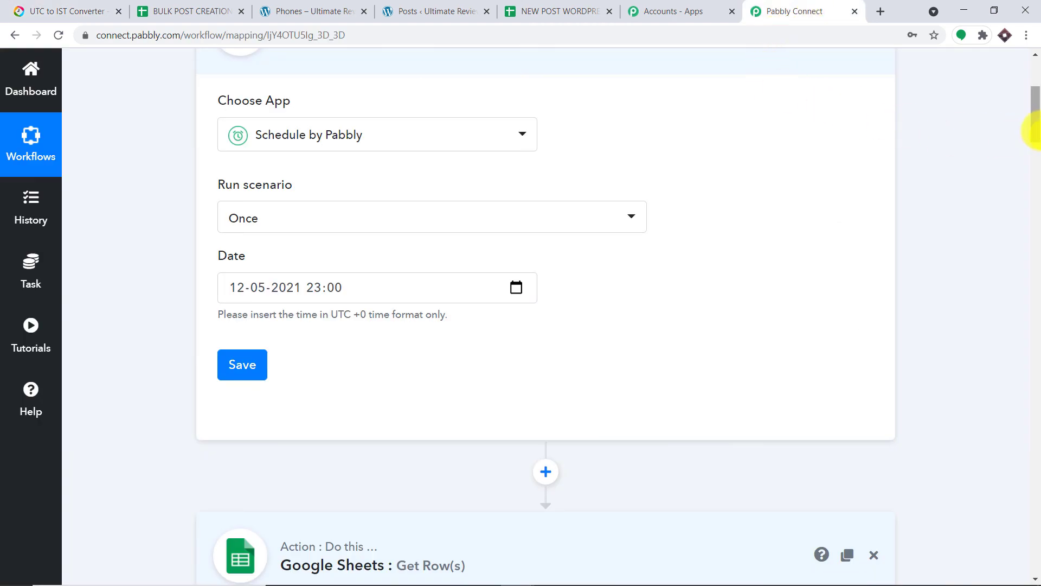
- Collapse the workflow's expanded step cards from the Schedule trigger through the WordPress action and dismiss the password warning
{"action": "scroll", "coordinate": [1034, 130], "scroll_direction": "up", "scroll_amount": 3}
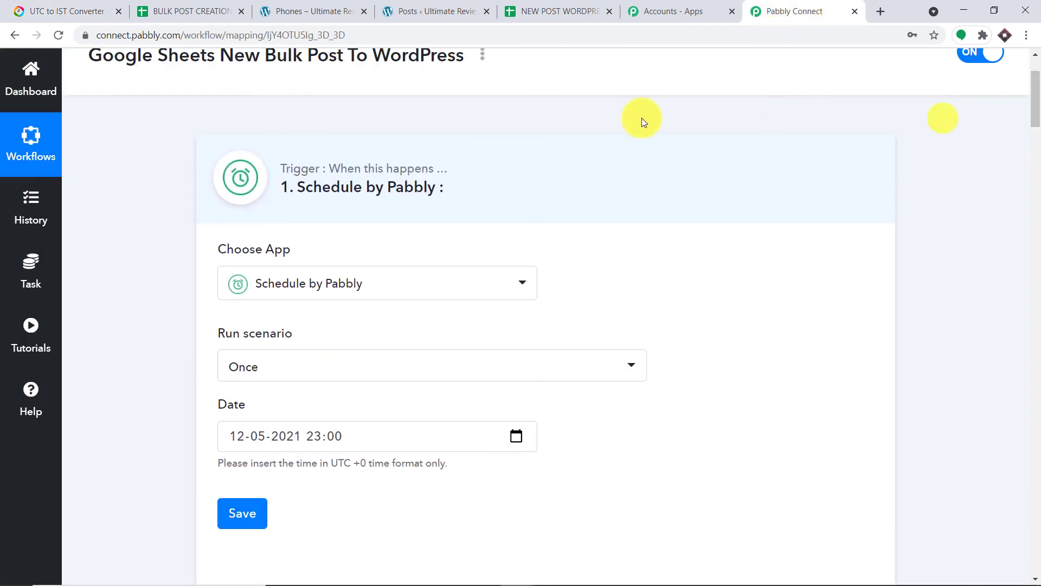
{"action": "left_click", "coordinate": [439, 168]}
{"action": "scroll", "coordinate": [427, 341], "scroll_direction": "down", "scroll_amount": 3}
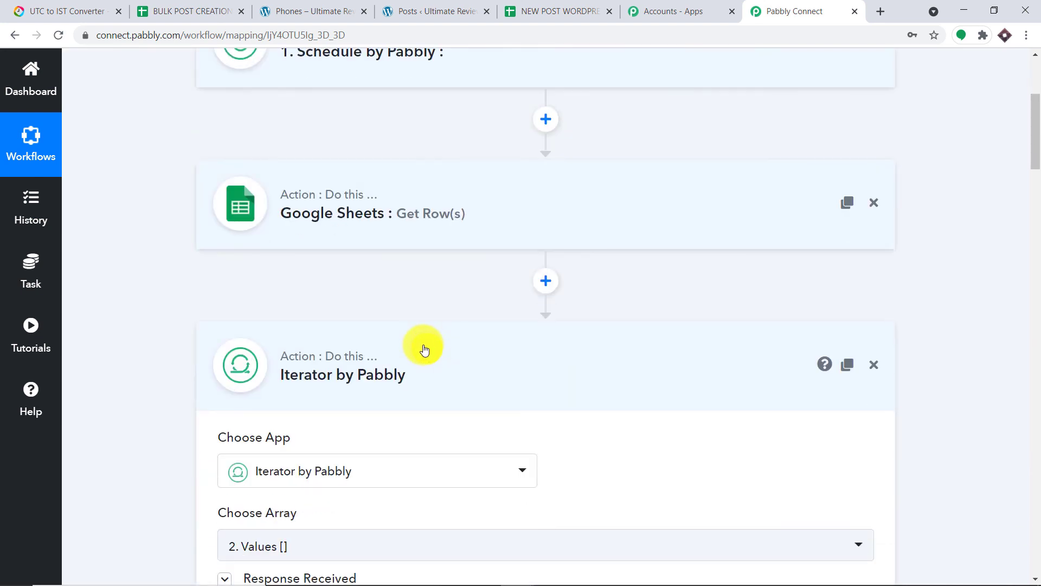
{"action": "left_click", "coordinate": [426, 347]}
{"action": "left_click", "coordinate": [423, 374]}
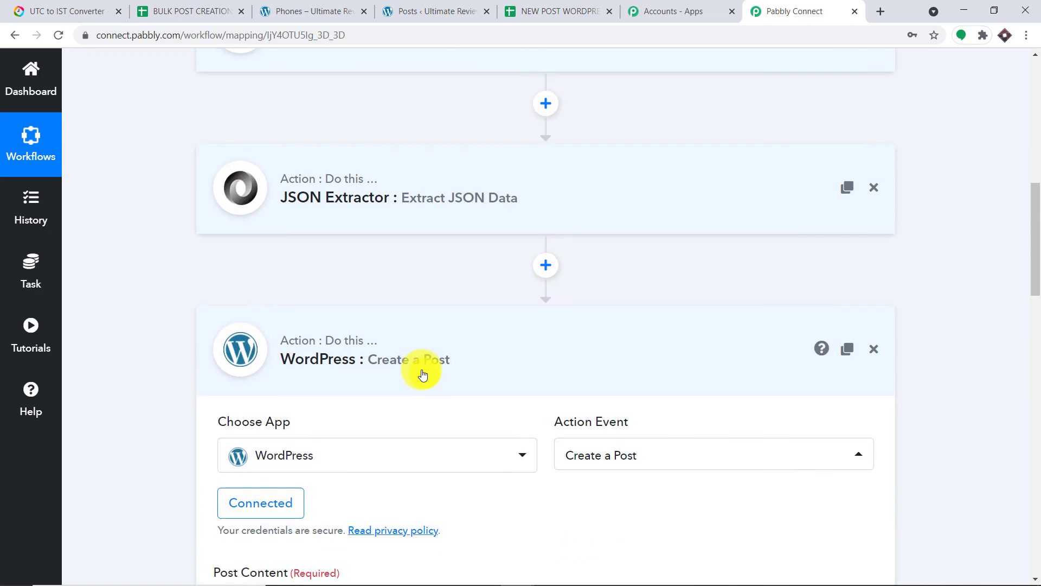
{"action": "left_click", "coordinate": [412, 357]}
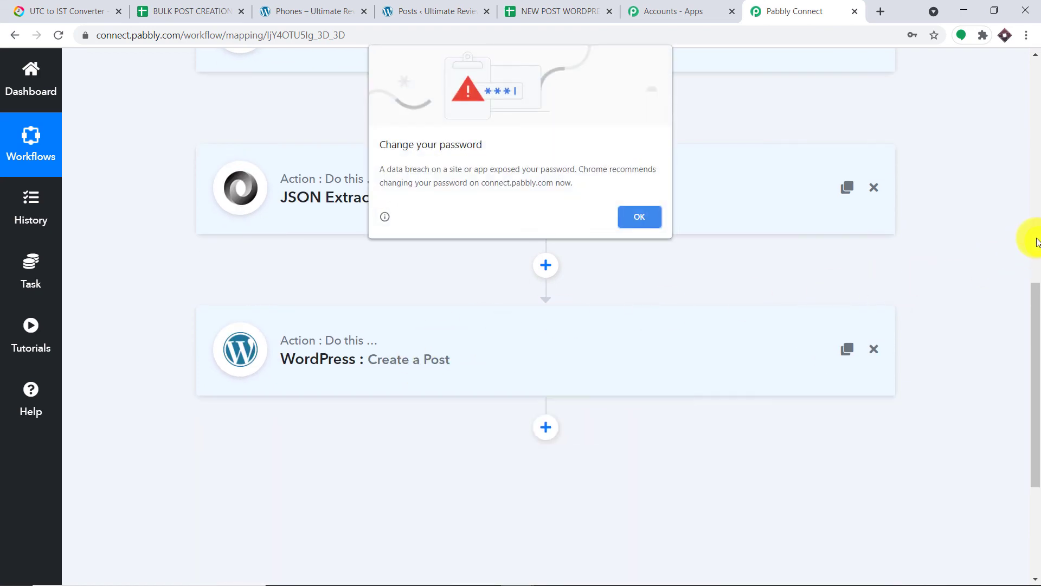
{"action": "left_click", "coordinate": [624, 214]}
- Review the order of the collapsed workflow steps, from the Schedule trigger to the WordPress Create a Post action
{"action": "scroll", "coordinate": [1020, 157], "scroll_direction": "up", "scroll_amount": 8}
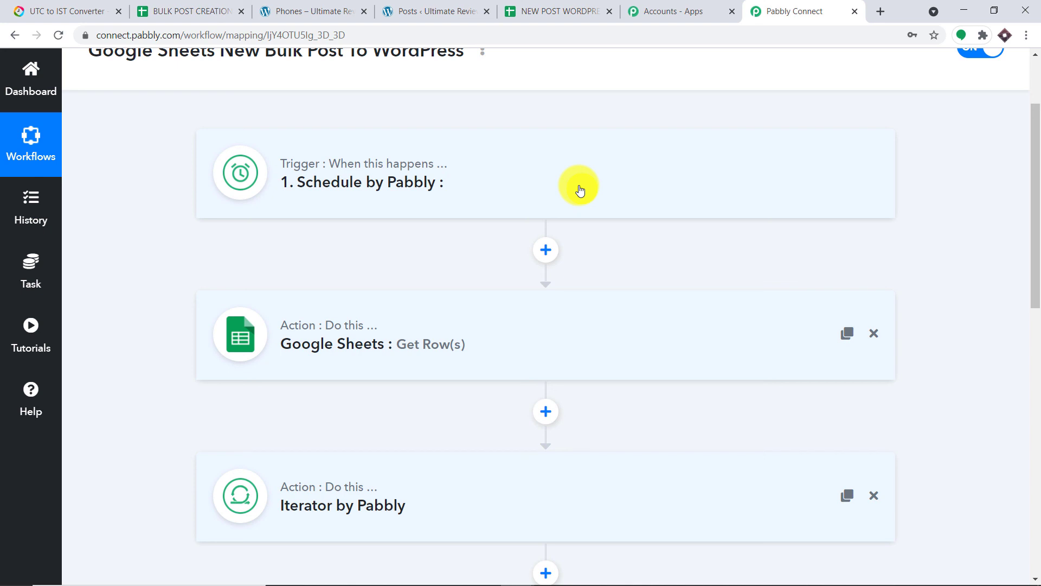
{"action": "scroll", "coordinate": [542, 244], "scroll_direction": "down", "scroll_amount": 1}
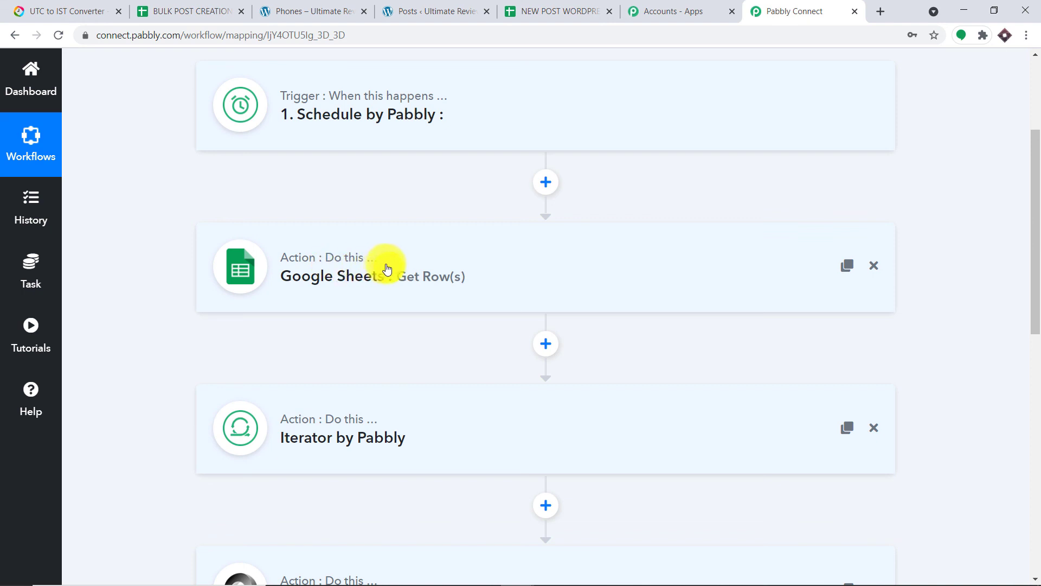
{"action": "scroll", "coordinate": [390, 270], "scroll_direction": "down", "scroll_amount": 2}
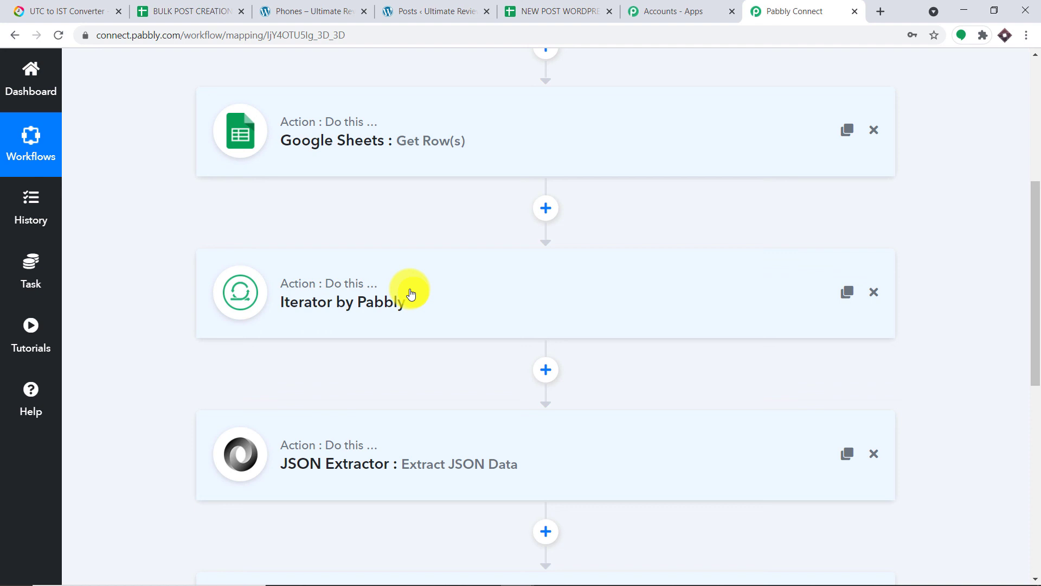
{"action": "scroll", "coordinate": [411, 293], "scroll_direction": "down", "scroll_amount": 2}
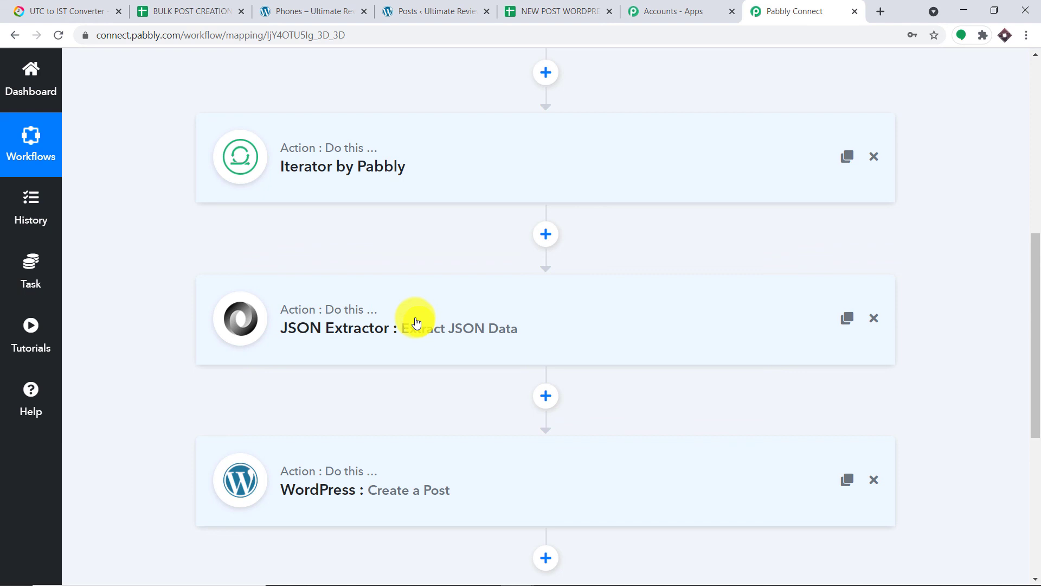
{"action": "scroll", "coordinate": [414, 325], "scroll_direction": "down", "scroll_amount": 1}
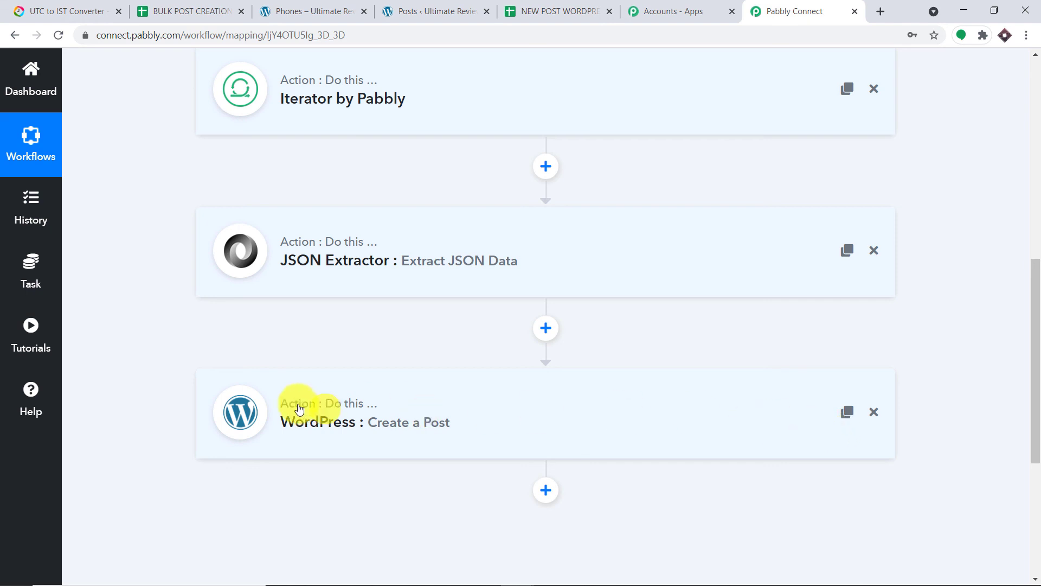
{"action": "scroll", "coordinate": [400, 296], "scroll_direction": "up", "scroll_amount": 5}
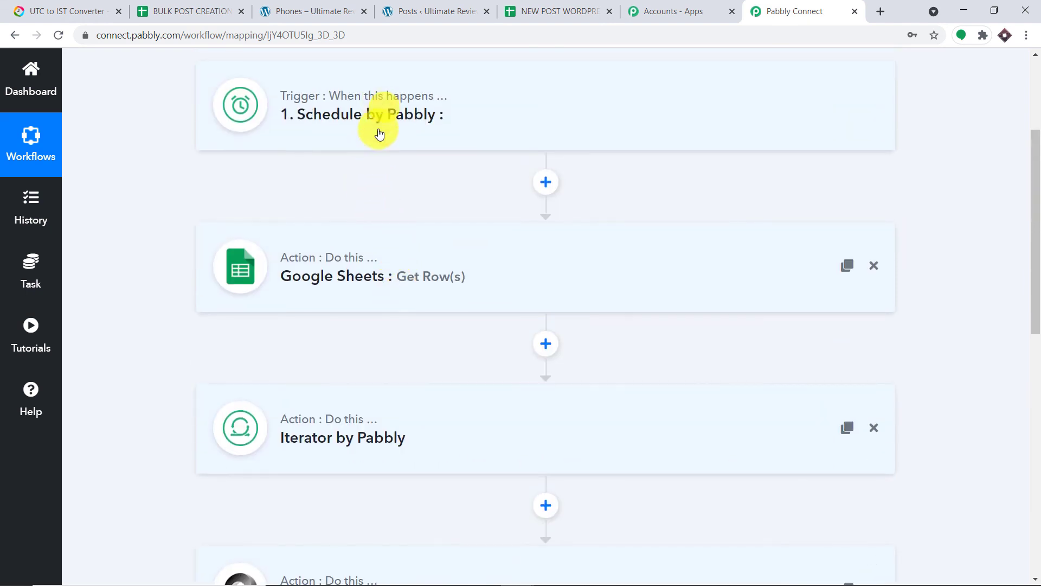